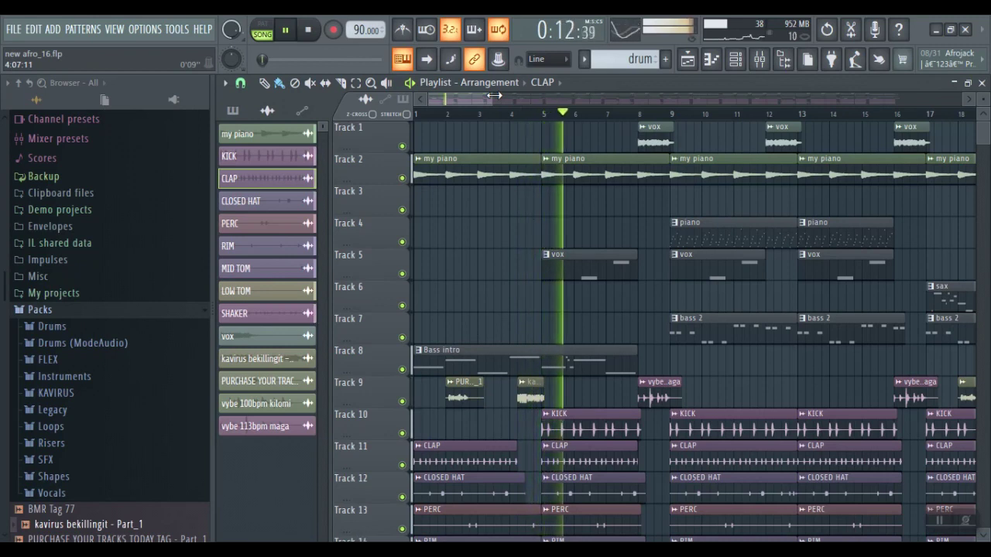
Show the Unsorted channels in the channel rack, move the rack over the playlist, and close it after viewing the drum and instrument channels.
{"action": "key", "text": "F6"}
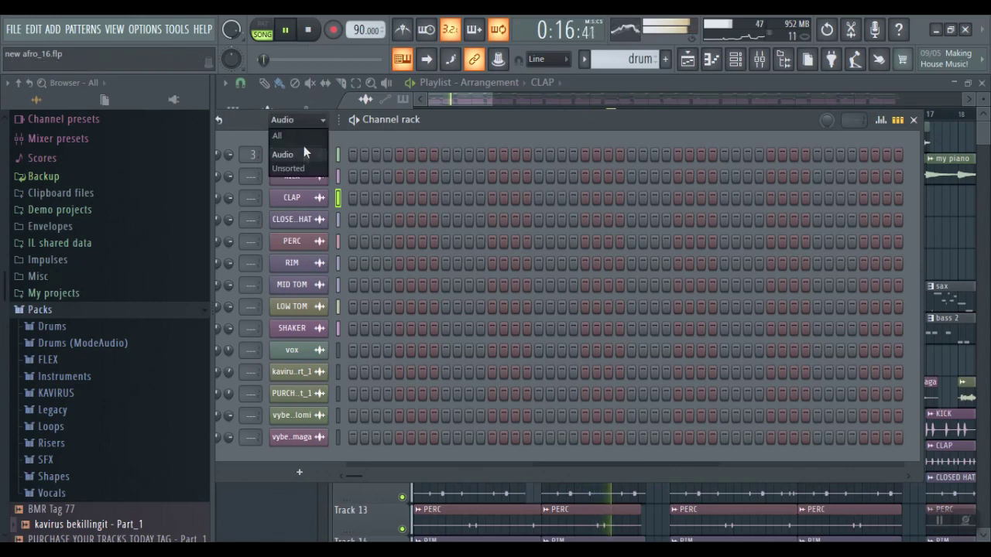
{"action": "left_click", "coordinate": [303, 168]}
{"action": "left_click_drag", "start_coordinate": [531, 125], "coordinate": [569, 150]}
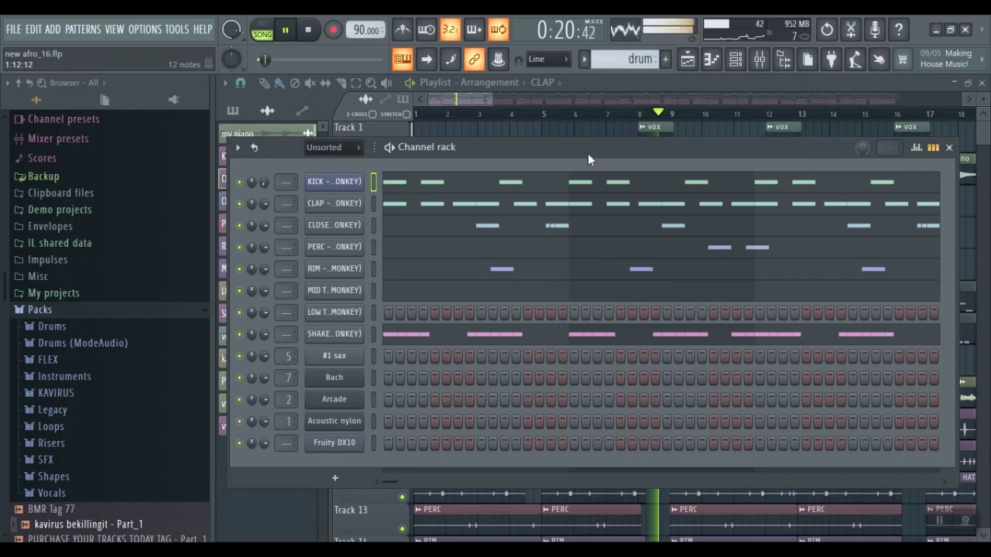
{"action": "key", "text": "F6"}
Review the arrangement's instrument, vocal and drum clips up to about bar 32 while the song plays.
{"action": "left_click_drag", "start_coordinate": [444, 95], "coordinate": [468, 97]}
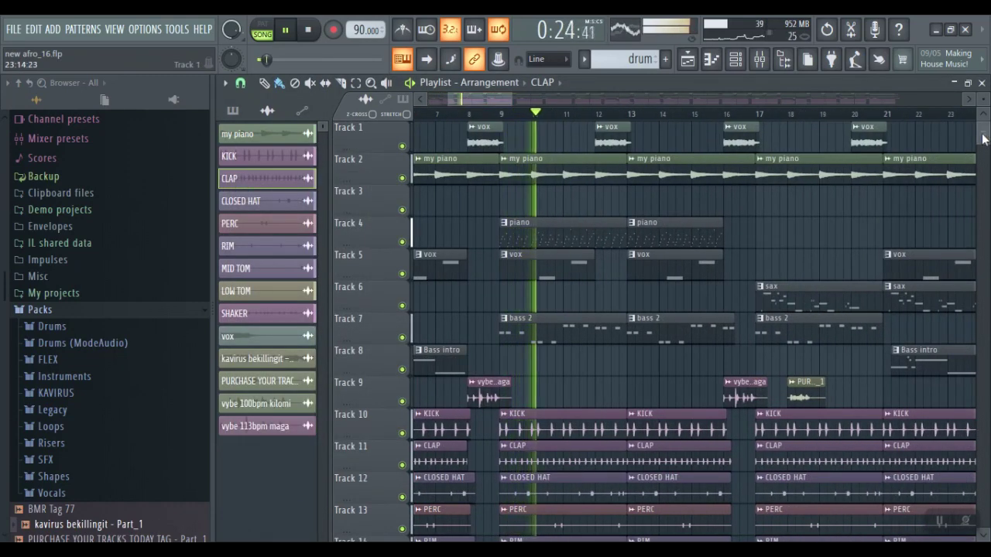
{"action": "left_click_drag", "start_coordinate": [983, 138], "coordinate": [983, 141]}
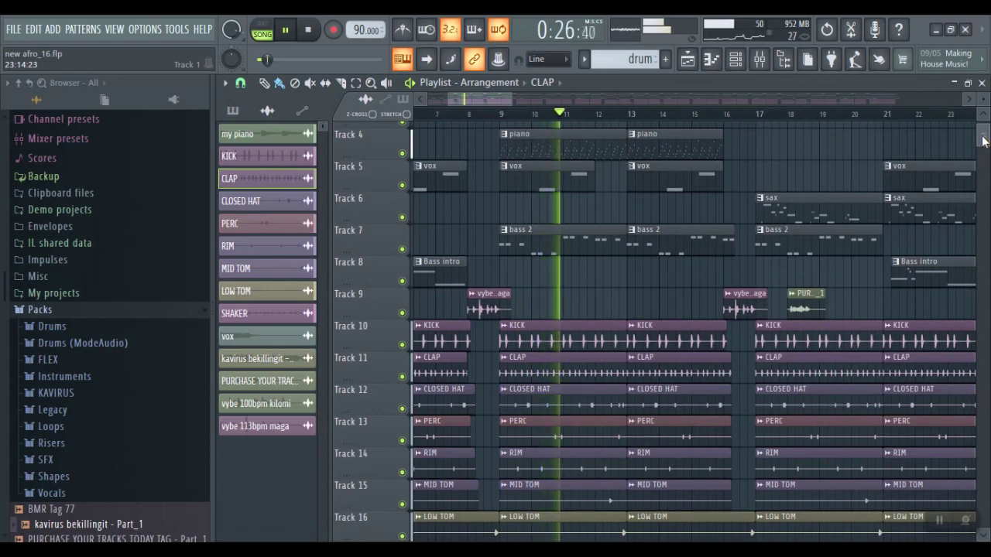
{"action": "left_click_drag", "start_coordinate": [458, 99], "coordinate": [481, 97]}
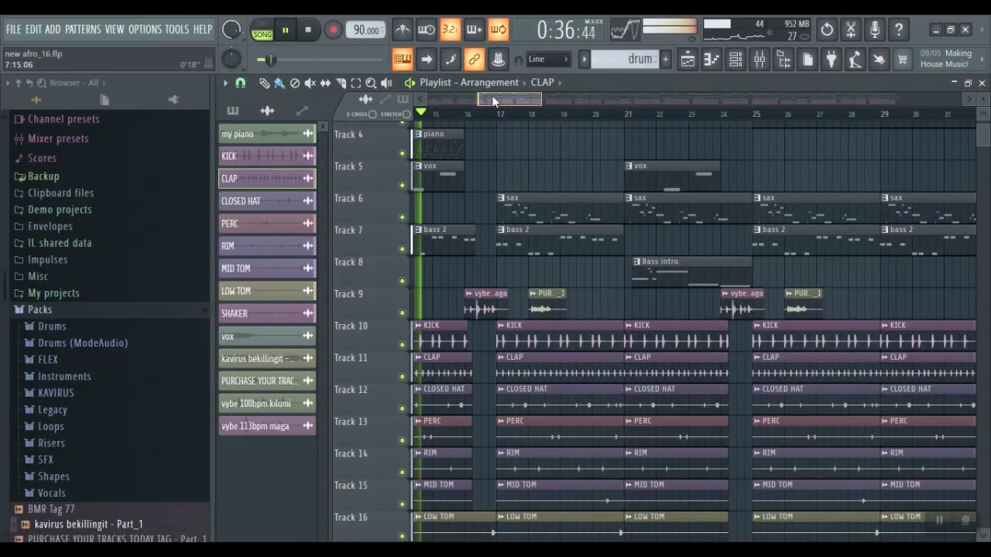
{"action": "mouse_move", "coordinate": [479, 101]}
{"action": "left_mouse_down"}
{"action": "mouse_move", "coordinate": [446, 103]}
{"action": "mouse_move", "coordinate": [494, 98]}
{"action": "left_mouse_up"}
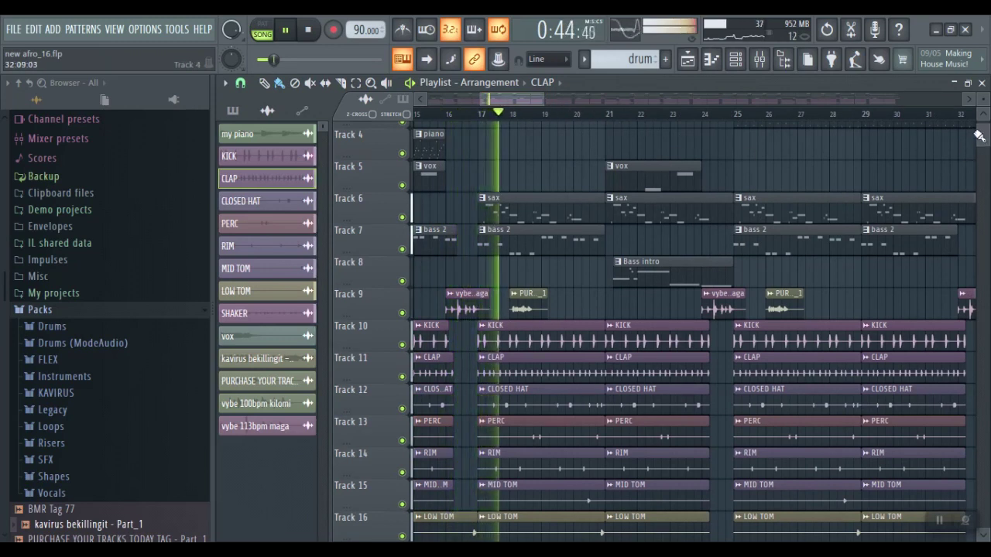
Open the #1 sax channel's sample settings and place its window beside the channel names.
{"action": "key", "text": "F6"}
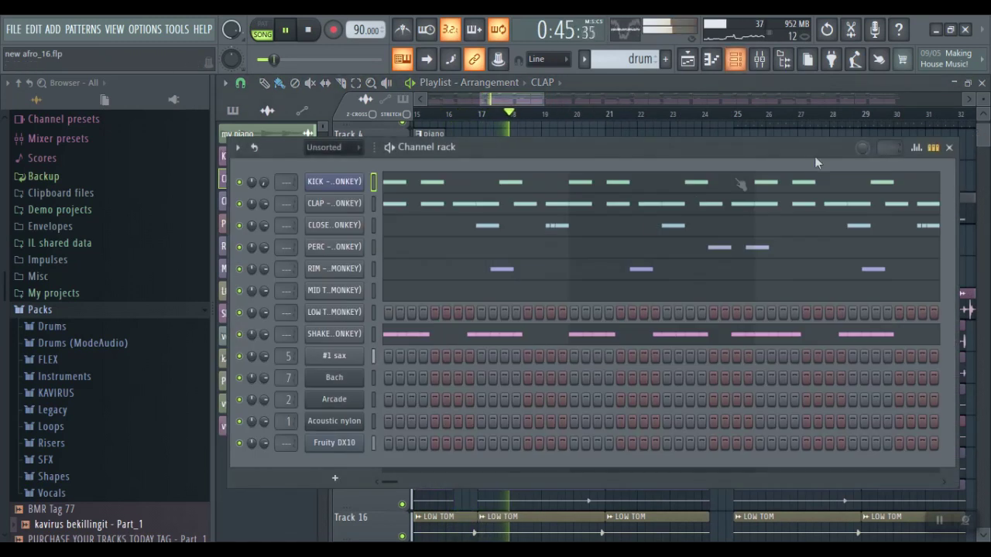
{"action": "left_click", "coordinate": [336, 356]}
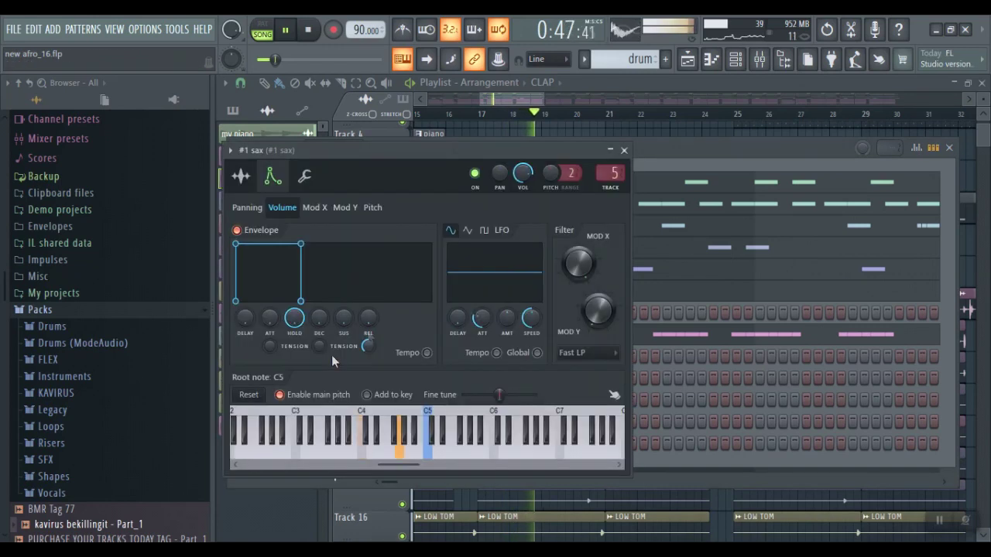
{"action": "left_click", "coordinate": [240, 177]}
{"action": "left_click_drag", "start_coordinate": [399, 156], "coordinate": [705, 146]}
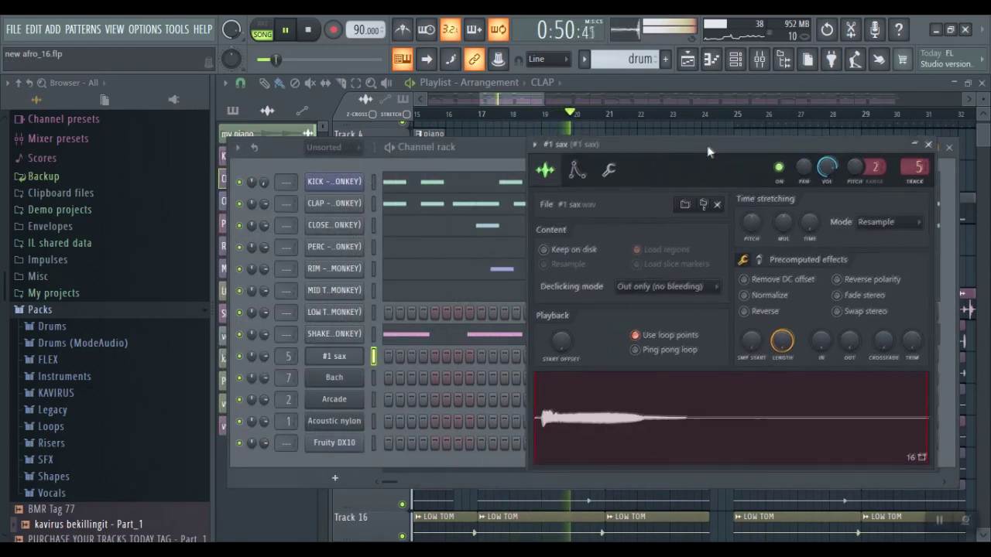
Open the Acoustic nylon instrument, look through its preset list, and return to the playlist without changing the preset.
{"action": "left_click", "coordinate": [341, 426]}
{"action": "left_click_drag", "start_coordinate": [594, 223], "coordinate": [561, 140]}
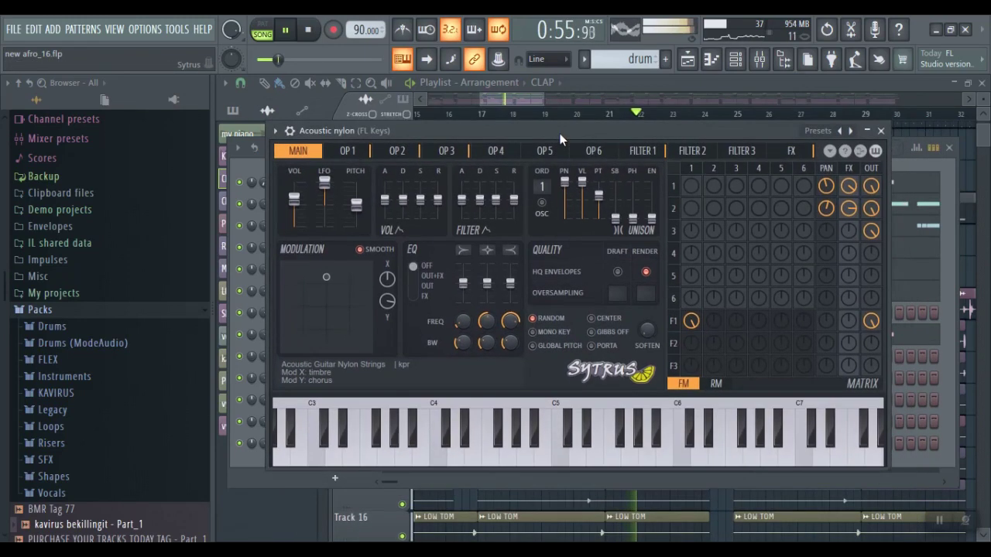
{"action": "left_click", "coordinate": [818, 133]}
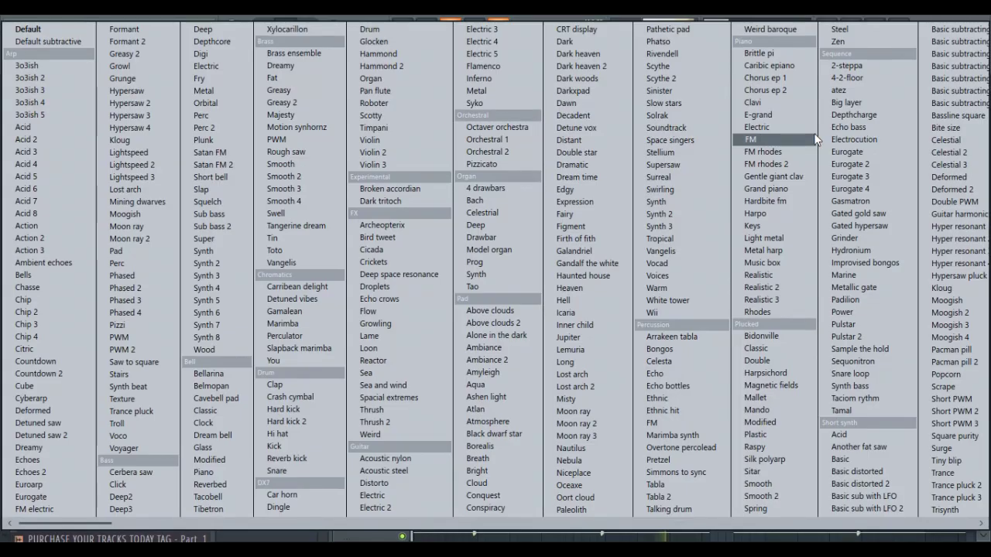
{"action": "key", "text": "Escape"}
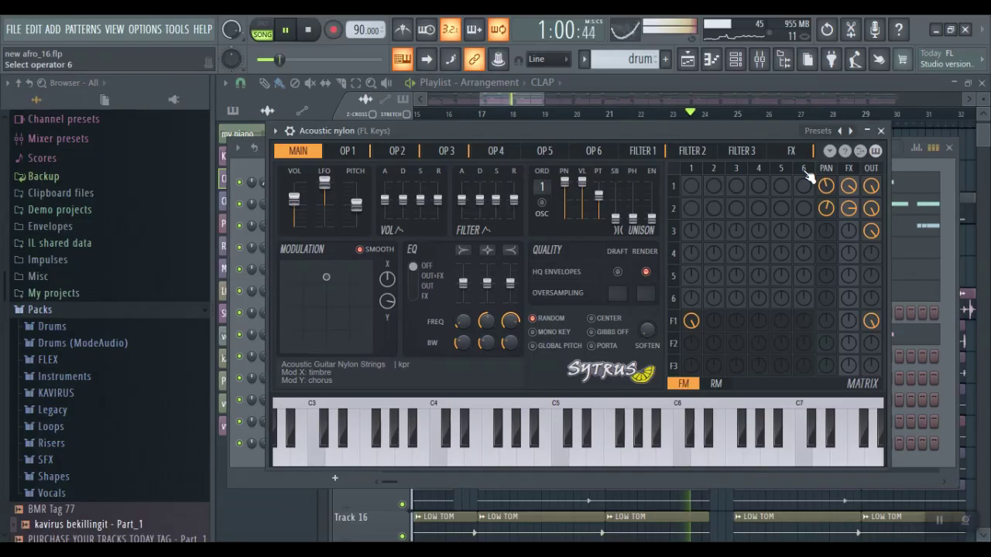
{"action": "key", "text": "Escape"}
{"action": "key", "text": "Escape"}
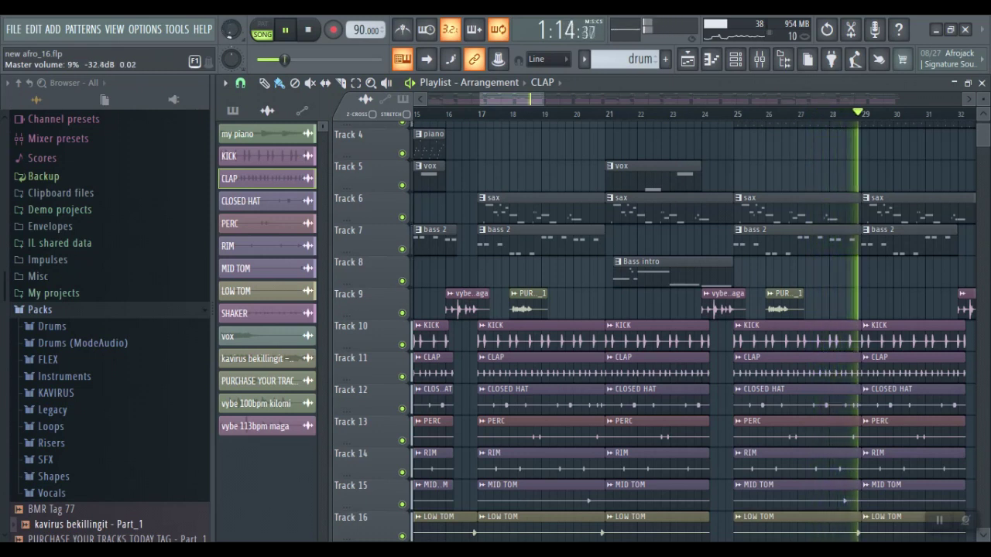
Stop playback and reset the master volume to its default.
{"action": "key", "text": "space"}
{"action": "right_click", "coordinate": [230, 31]}
{"action": "left_click", "coordinate": [249, 43]}
Select bars 9 to 12 in the playlist and mute tracks 1, 2, 4, 5, 7, 8 and 9.
{"action": "left_click_drag", "start_coordinate": [482, 101], "coordinate": [514, 116]}
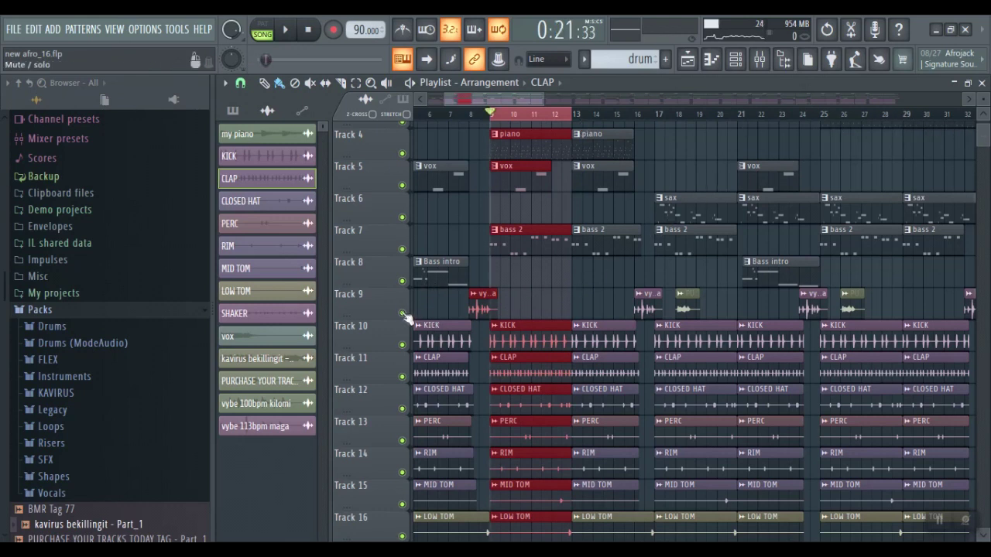
{"action": "left_click_drag", "start_coordinate": [406, 286], "coordinate": [403, 249]}
{"action": "mouse_move", "coordinate": [403, 186]}
{"action": "left_mouse_down"}
{"action": "mouse_move", "coordinate": [402, 159]}
{"action": "mouse_move", "coordinate": [418, 155]}
{"action": "left_mouse_up"}
{"action": "left_click_drag", "start_coordinate": [985, 143], "coordinate": [984, 130]}
{"action": "left_click", "coordinate": [401, 172]}
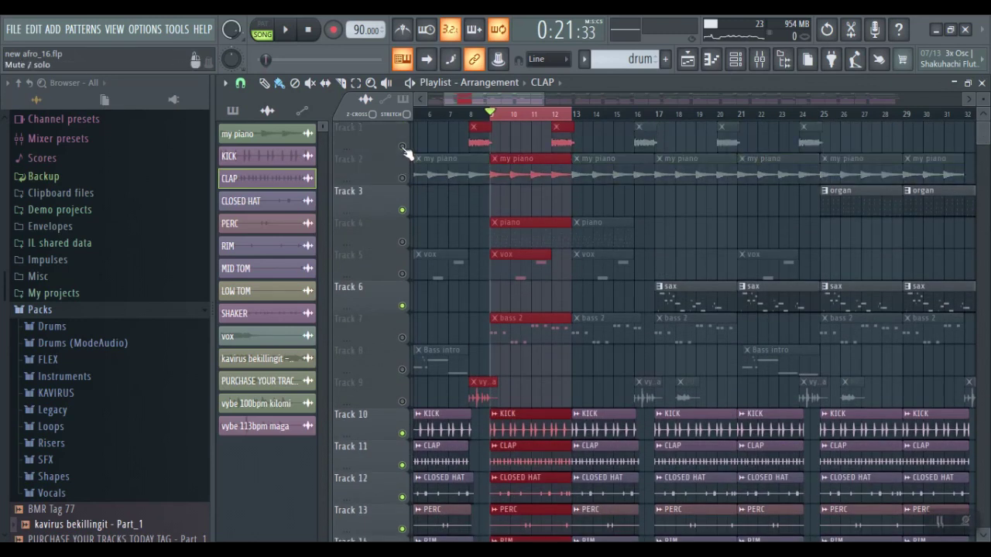
Play the selected bars and examine the drum clips on tracks 10 to 17 up close, then stop playback.
{"action": "key", "text": "space"}
{"action": "left_click_drag", "start_coordinate": [984, 127], "coordinate": [982, 129]}
{"action": "left_click_drag", "start_coordinate": [544, 106], "coordinate": [468, 98]}
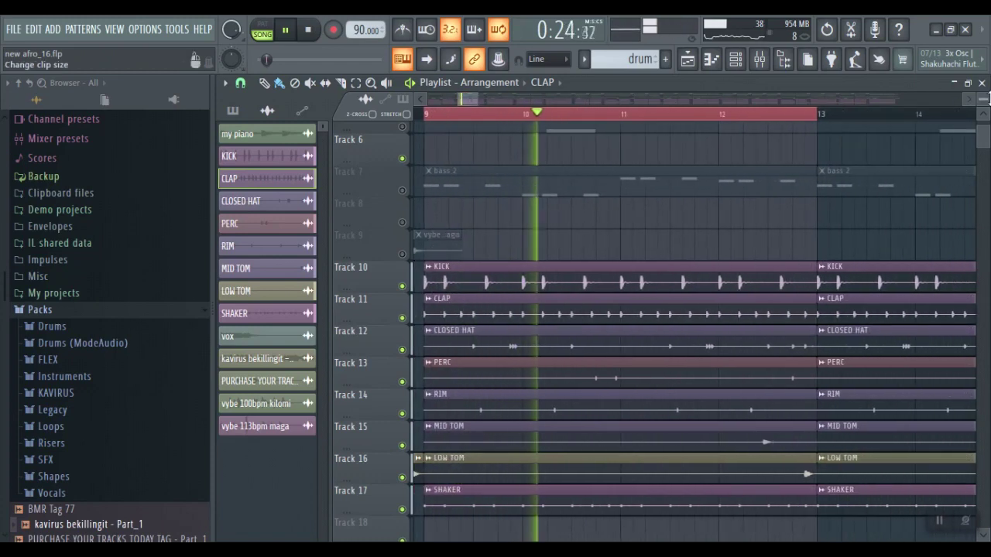
{"action": "left_click_drag", "start_coordinate": [983, 101], "coordinate": [983, 99]}
{"action": "left_click_drag", "start_coordinate": [985, 136], "coordinate": [986, 140]}
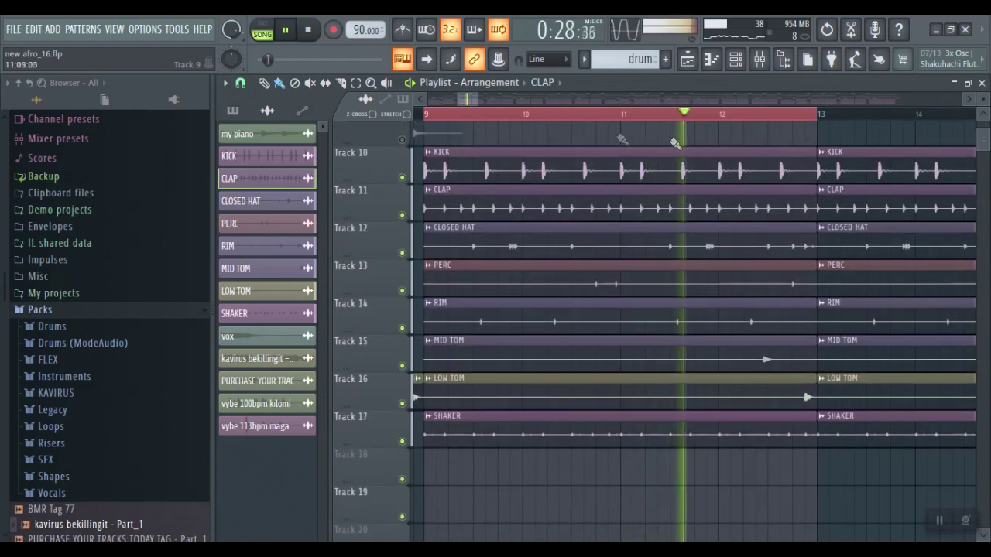
{"action": "key", "text": "space"}
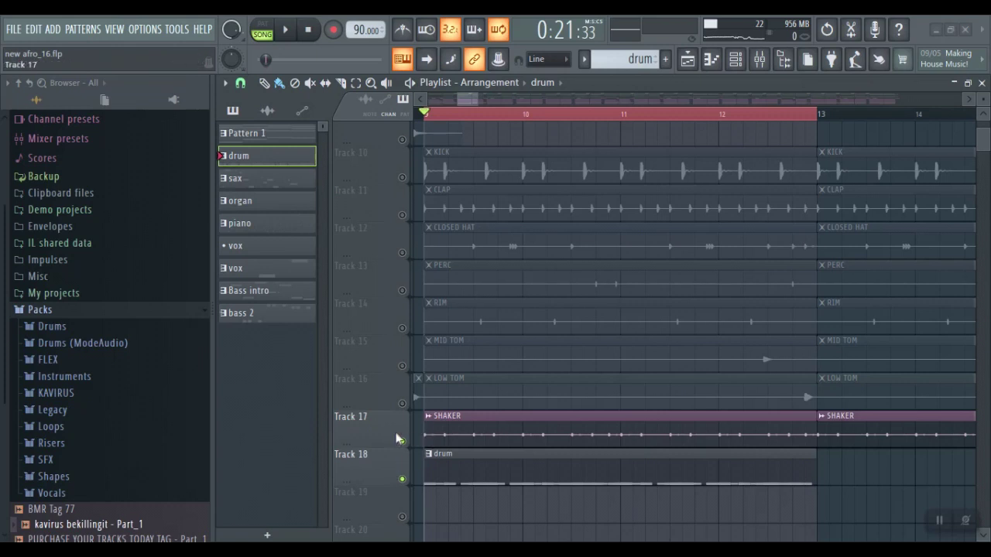
Solo the CLAP track, view the clap channel's notes in the piano roll, and return to the playlist.
{"action": "left_click", "coordinate": [402, 214]}
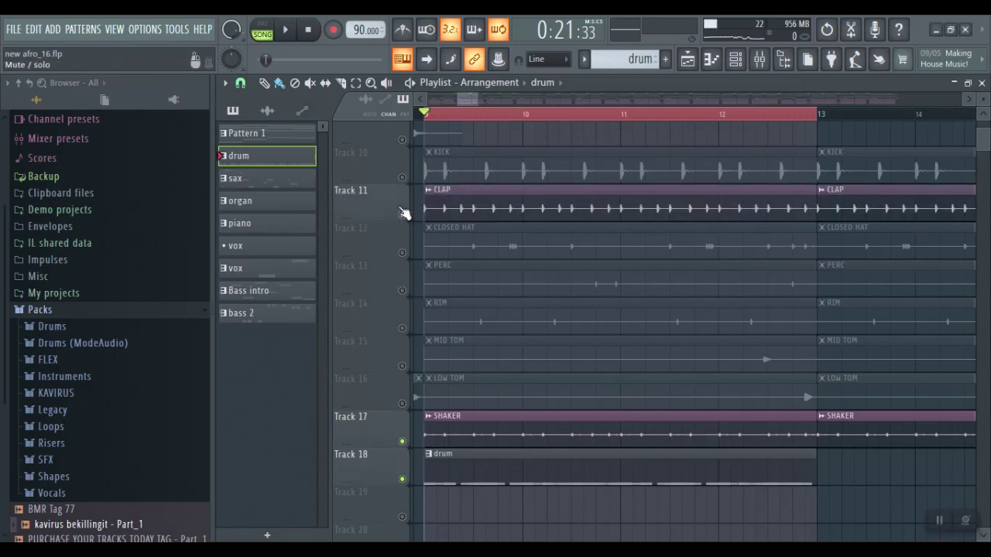
{"action": "right_click", "coordinate": [402, 214]}
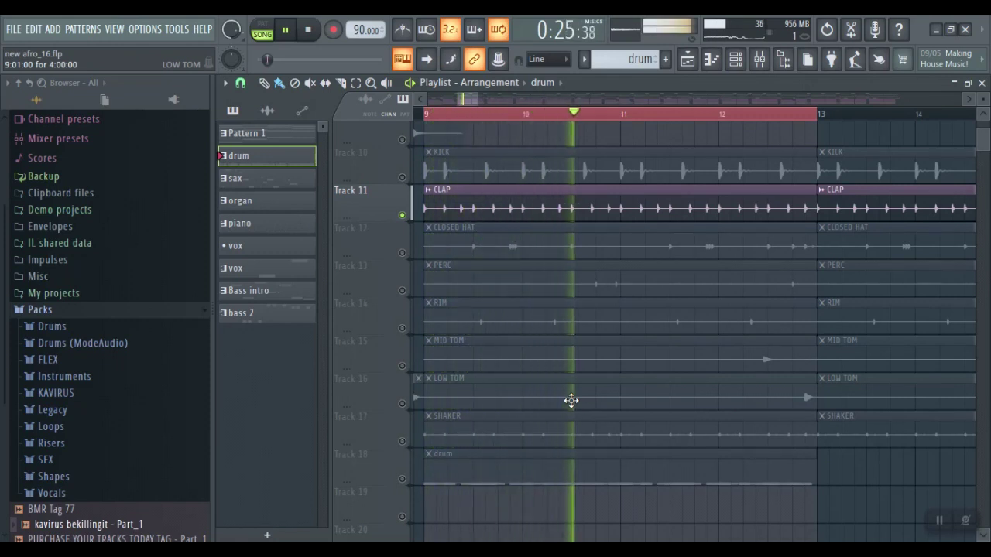
{"action": "key", "text": "F6"}
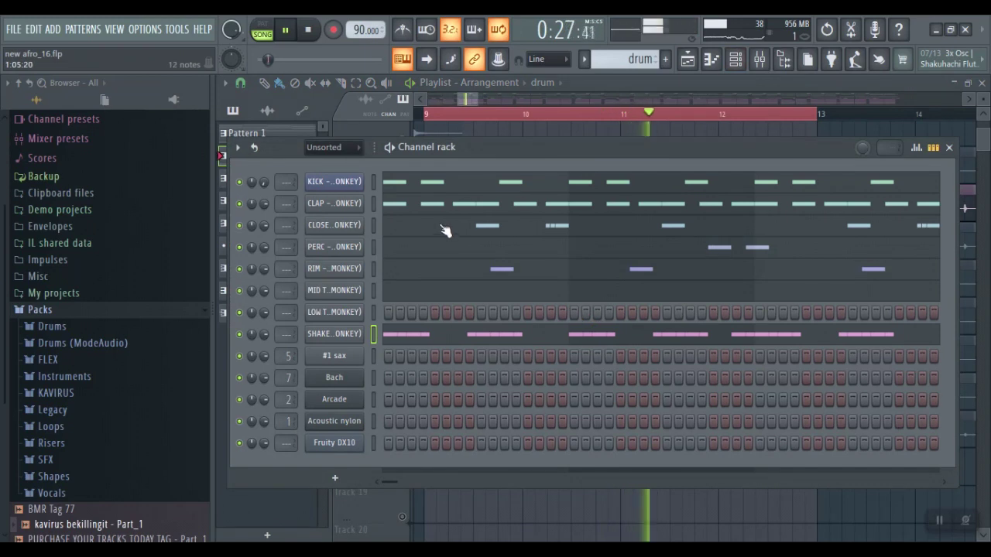
{"action": "left_click", "coordinate": [455, 209]}
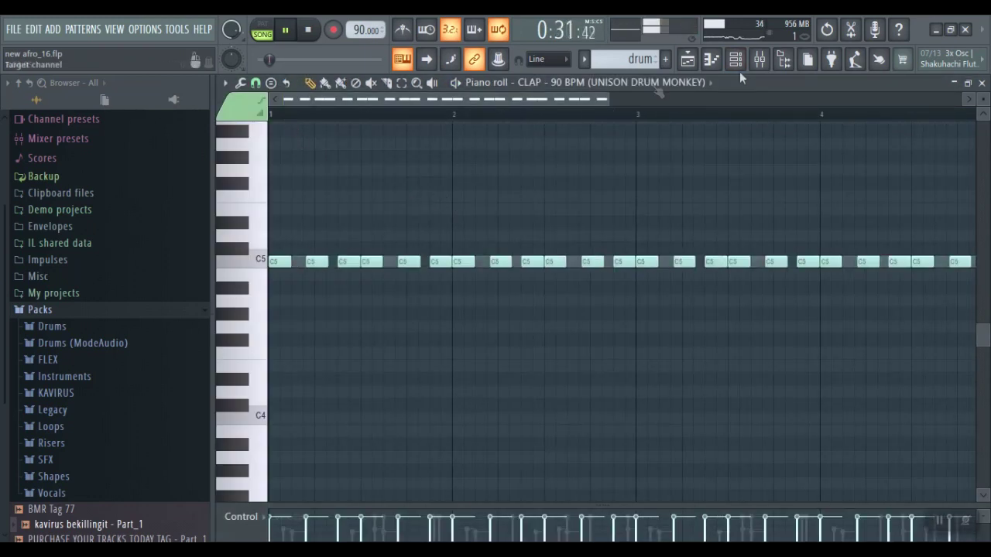
{"action": "left_click", "coordinate": [694, 65]}
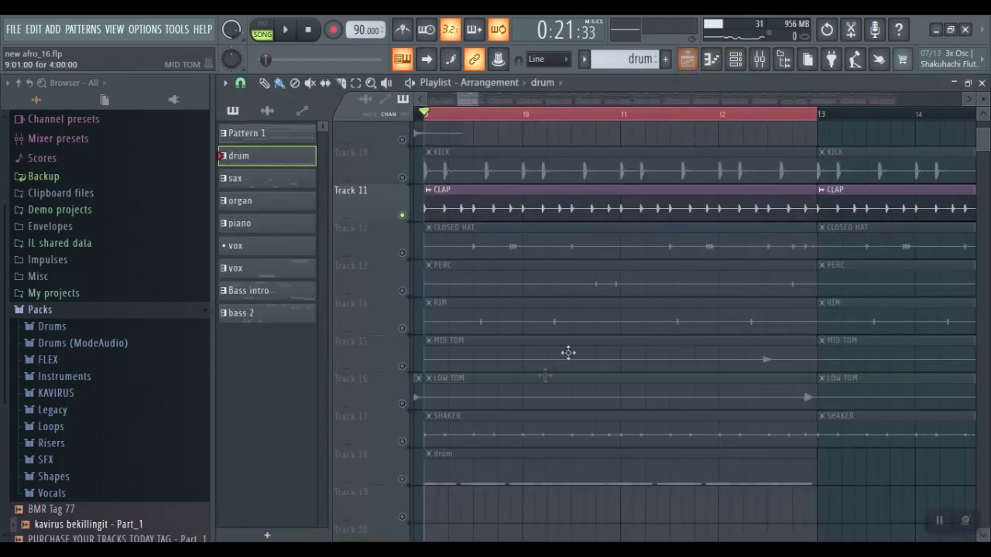
Unmute the drum pattern on track 18, play the loop, and examine the clap's full four-bar note pattern in the piano roll.
{"action": "left_click", "coordinate": [402, 479]}
{"action": "key", "text": "space"}
{"action": "key", "text": "F6"}
{"action": "left_click", "coordinate": [452, 207]}
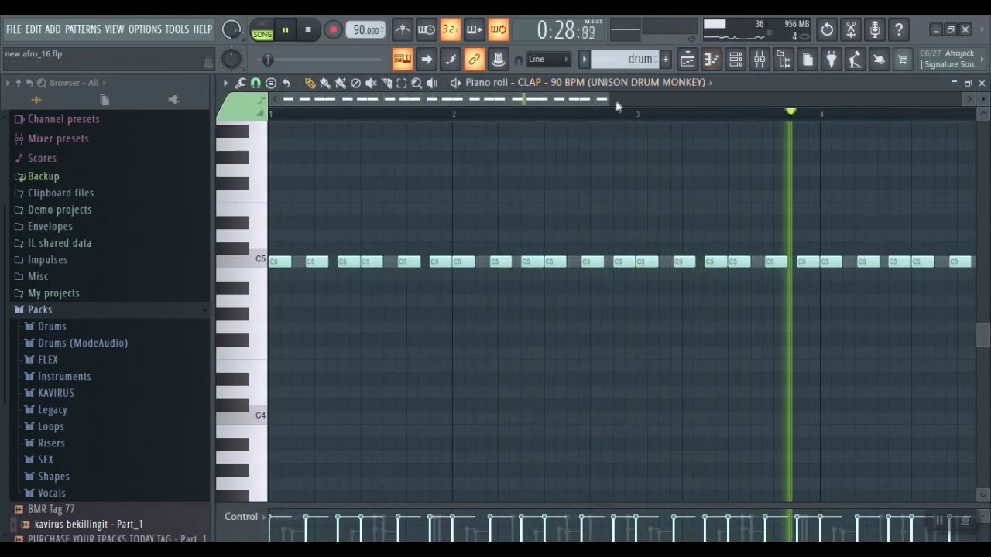
{"action": "left_click_drag", "start_coordinate": [609, 100], "coordinate": [664, 101]}
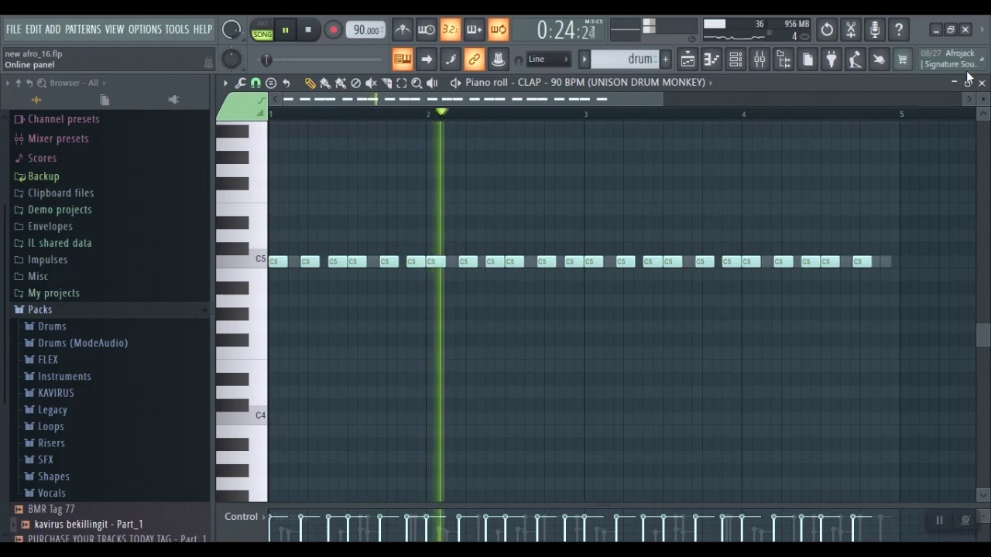
{"action": "key", "text": "Escape"}
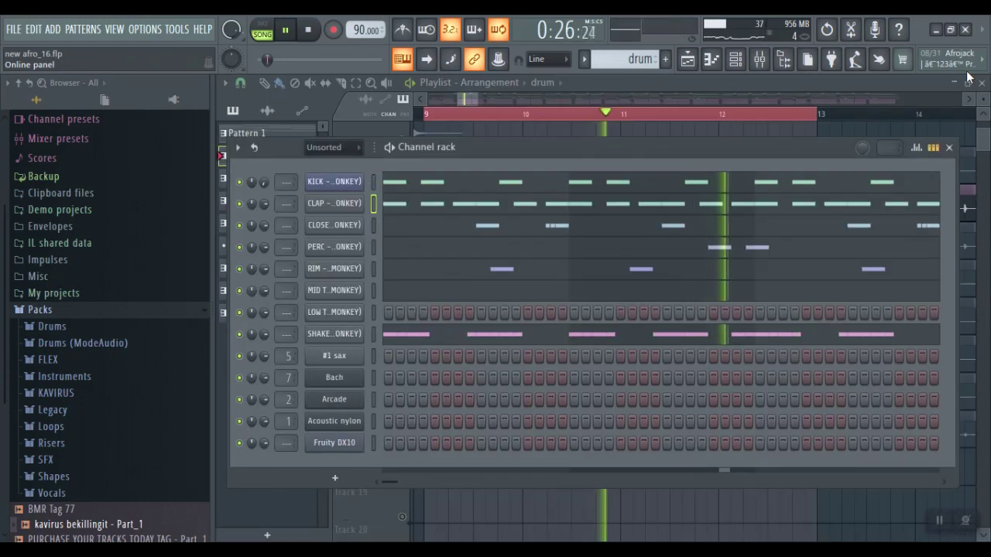
{"action": "key", "text": "F6"}
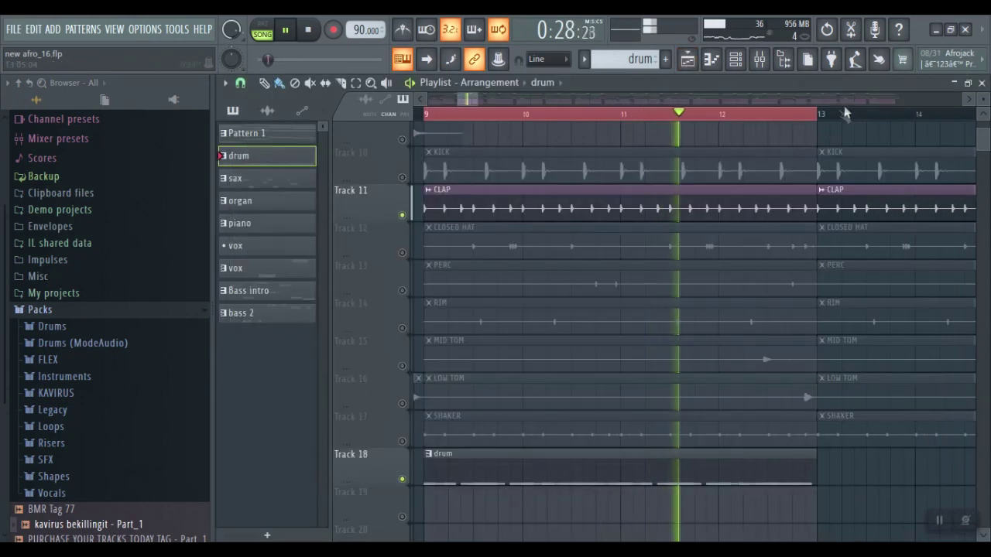
Unmute the KICK track, examine the kick's notes in the piano roll during playback, then stop and return to the playlist.
{"action": "left_click", "coordinate": [401, 178]}
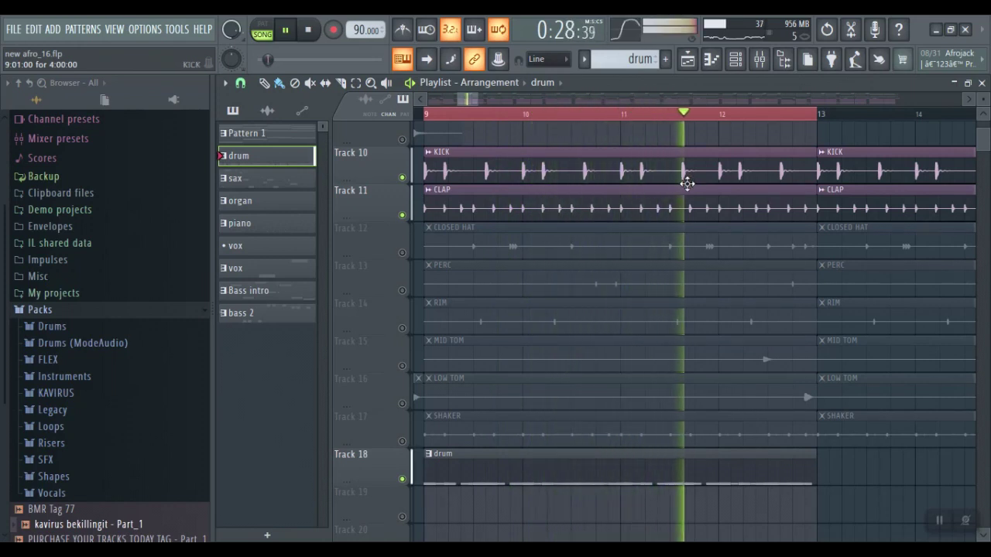
{"action": "key", "text": "F6"}
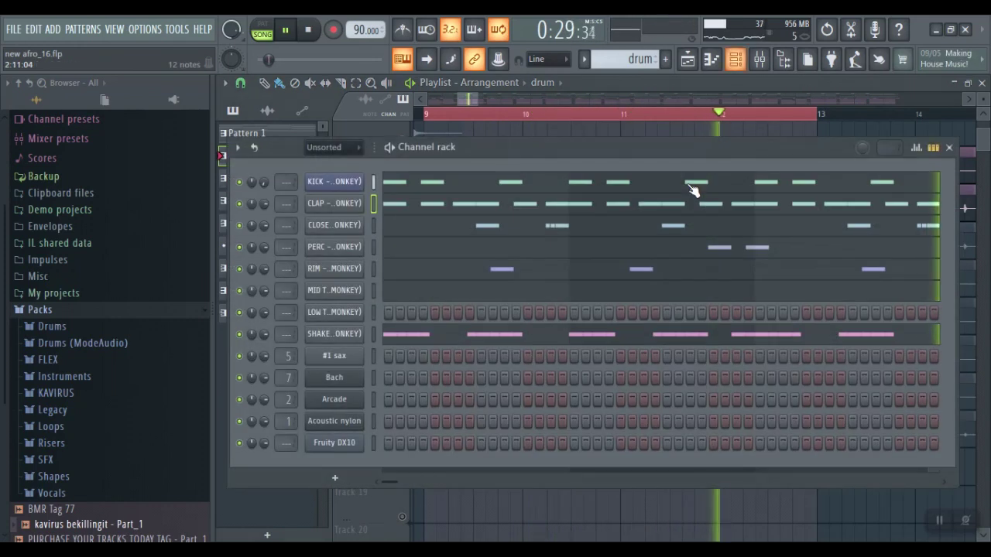
{"action": "left_click", "coordinate": [451, 189]}
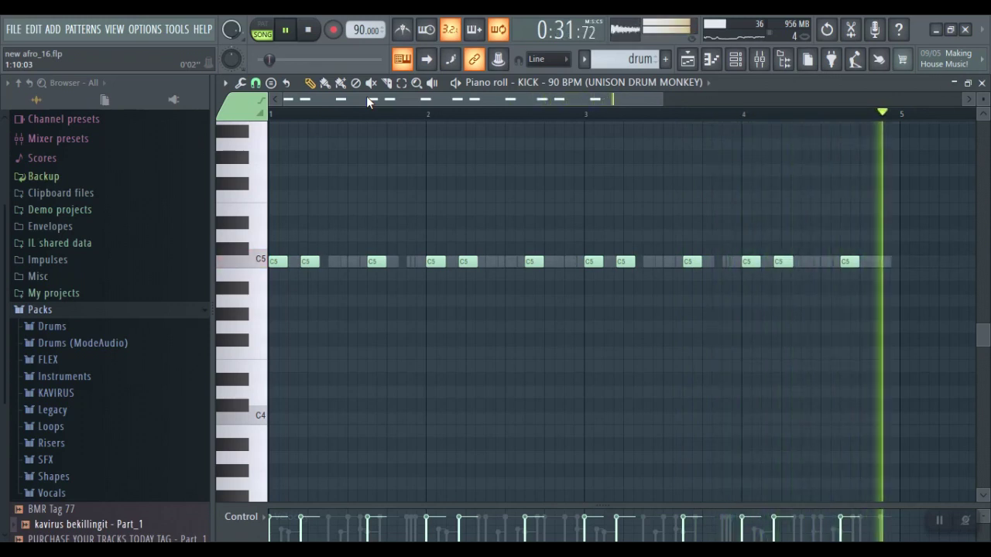
{"action": "key", "text": "space"}
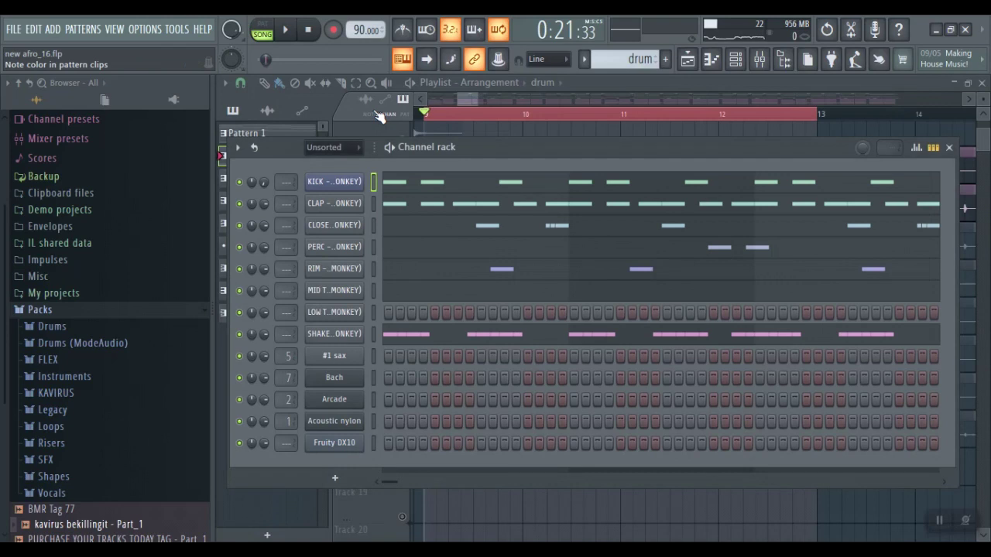
{"action": "left_click", "coordinate": [380, 116]}
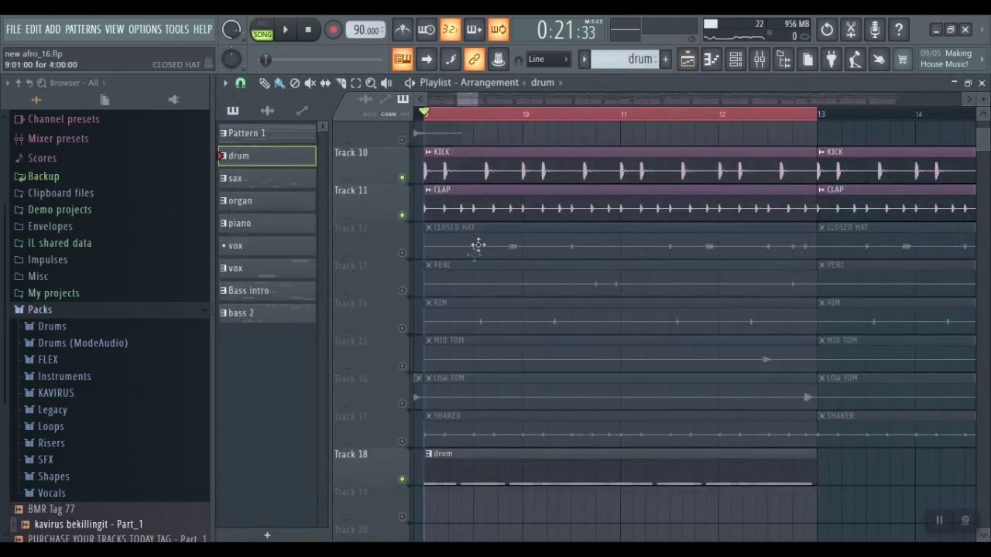
Solo the CLOSED HAT track, unmute the CLAP track alongside it, and play the selected bars.
{"action": "right_click", "coordinate": [402, 253]}
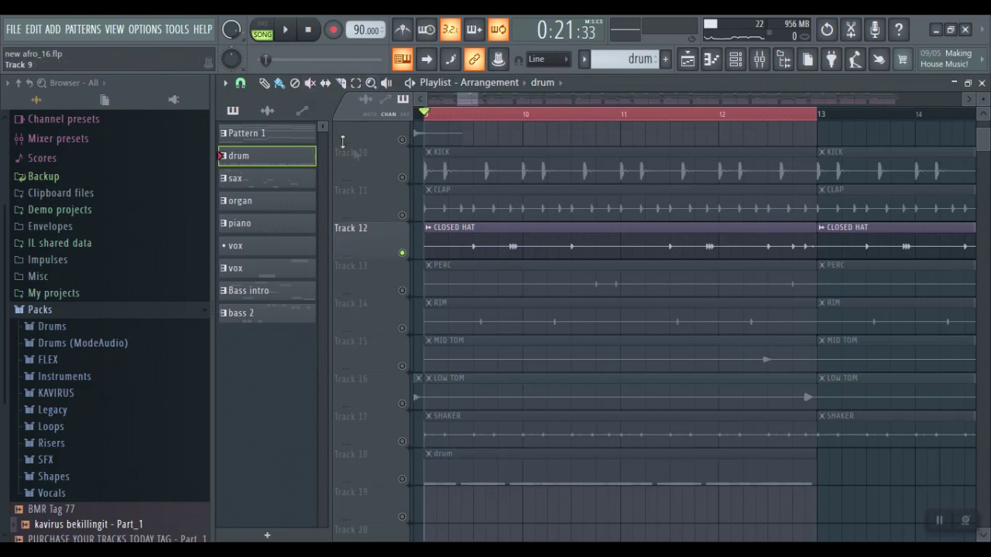
{"action": "left_click", "coordinate": [401, 215]}
{"action": "key", "text": "space"}
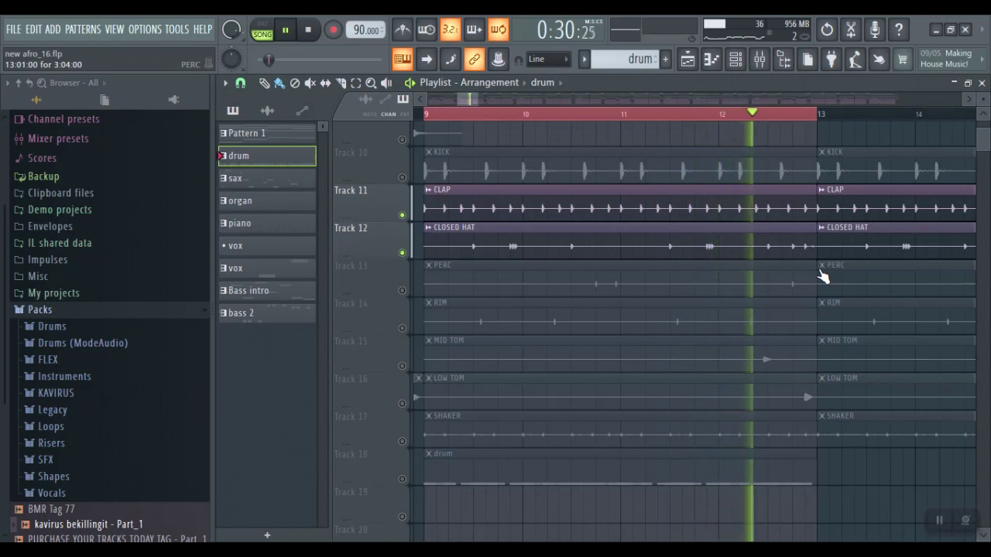
Examine the closed hat's notes in the piano roll, then stop playback and return to the playlist.
{"action": "key", "text": "F6"}
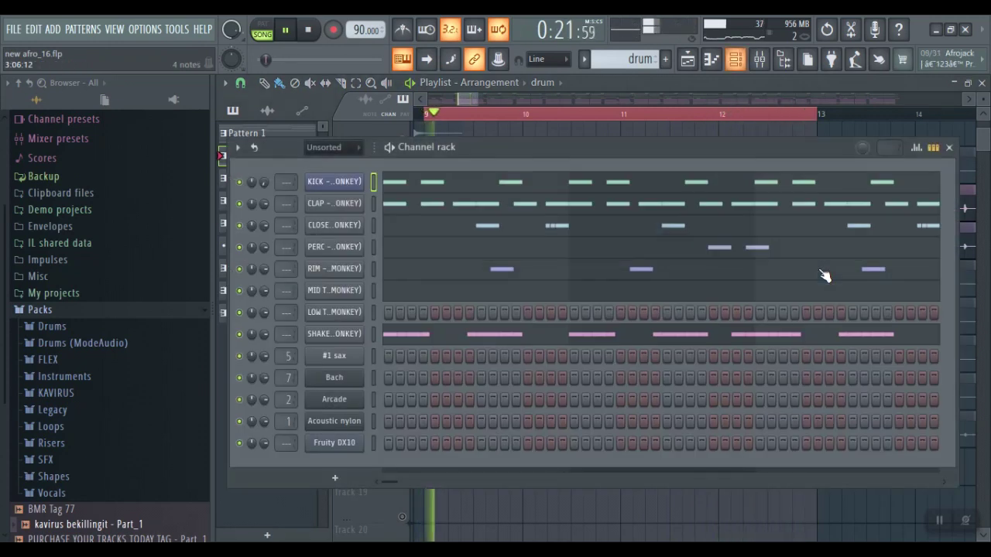
{"action": "left_click", "coordinate": [514, 231]}
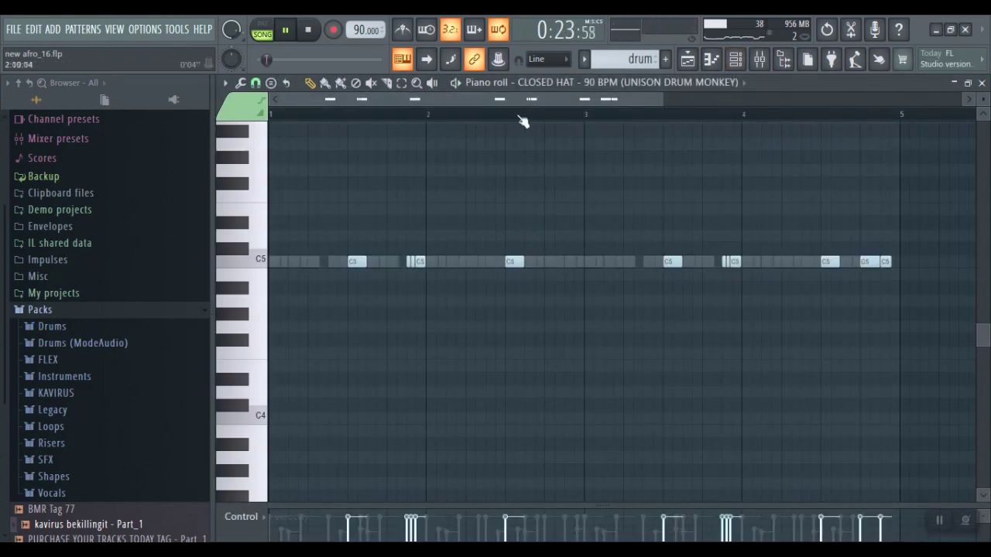
{"action": "key", "text": "space"}
{"action": "left_click", "coordinate": [687, 59]}
Play the loop with the drum pattern on track 18 unmuted and follow the closed hat's notes in the piano roll.
{"action": "key", "text": "space"}
{"action": "left_click", "coordinate": [402, 479]}
{"action": "key", "text": "F6"}
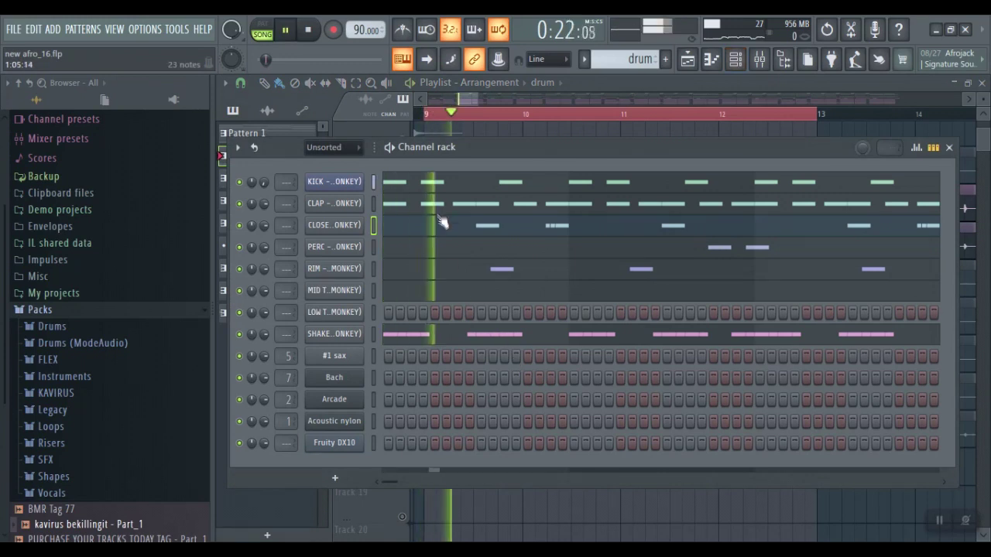
{"action": "left_click", "coordinate": [440, 230]}
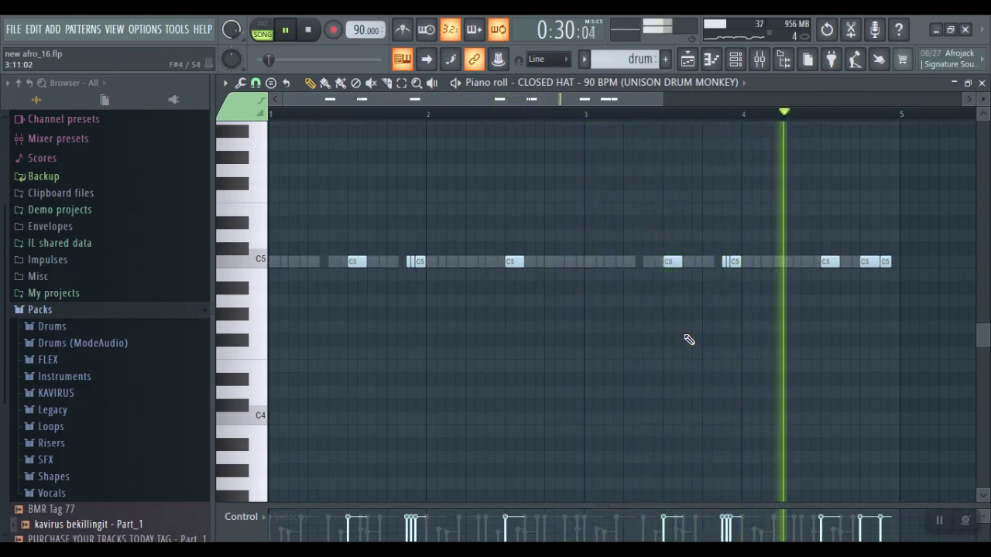
Randomize the closed hat's note levels with the Bipolar option on, then stop playback and return to the playlist.
{"action": "key", "text": "alt+r"}
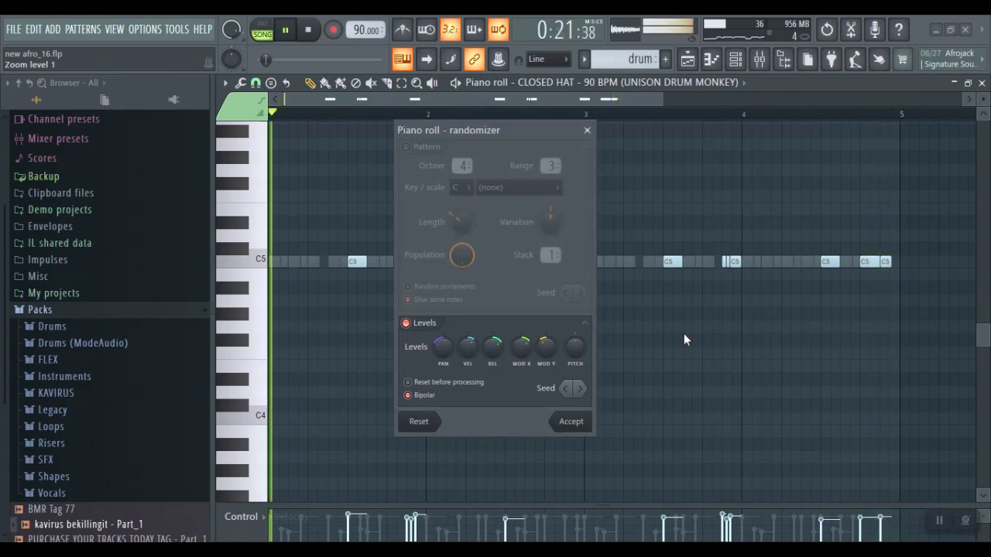
{"action": "left_click", "coordinate": [570, 421]}
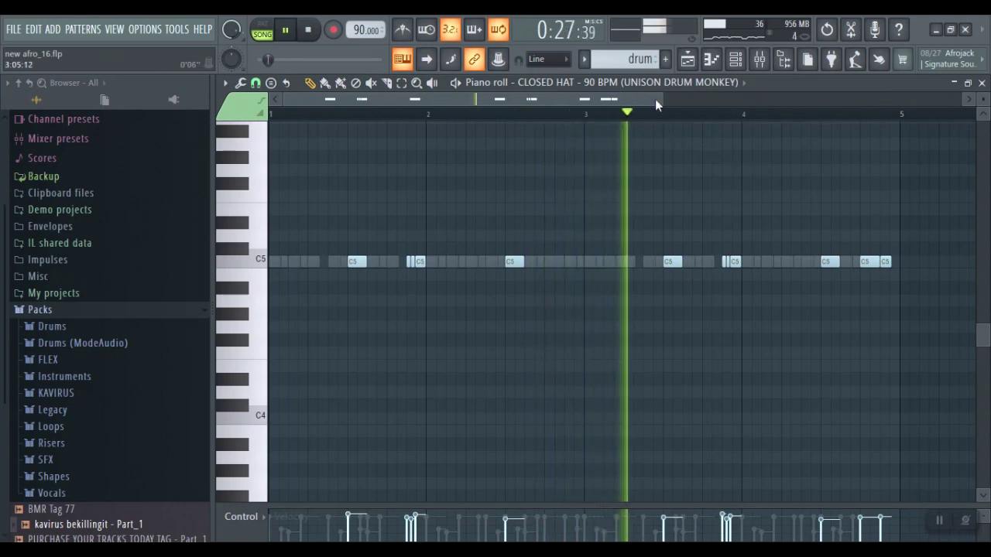
{"action": "left_click_drag", "start_coordinate": [659, 99], "coordinate": [636, 100]}
{"action": "key", "text": "space"}
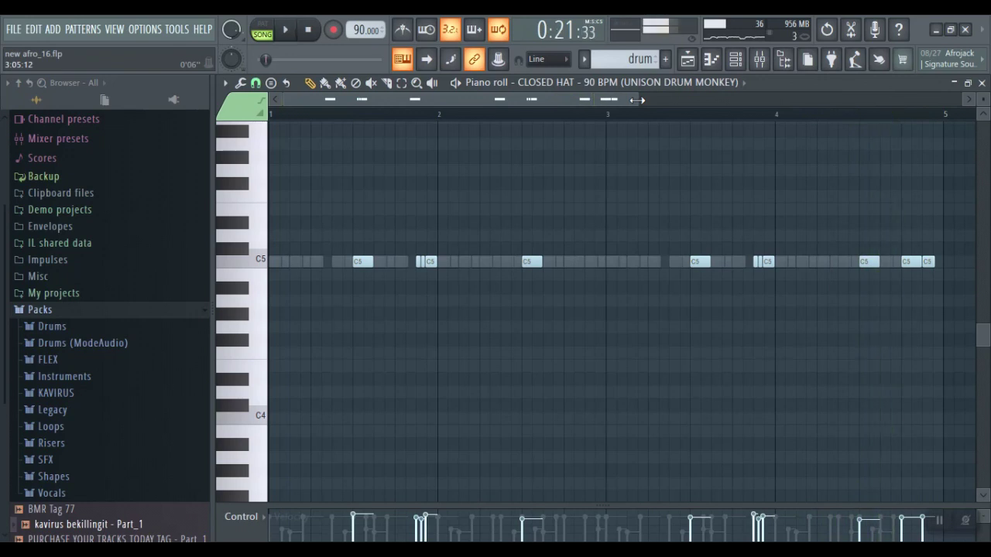
{"action": "key", "text": "F5"}
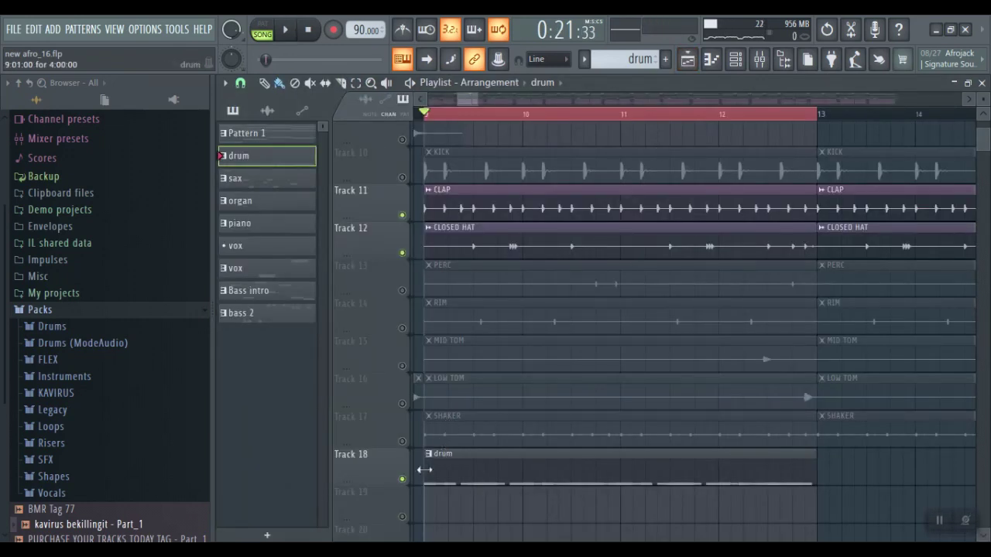
Unmute the SHAKER track, mute the CLAP and CLOSED HAT tracks, and play the loop.
{"action": "left_click", "coordinate": [402, 442]}
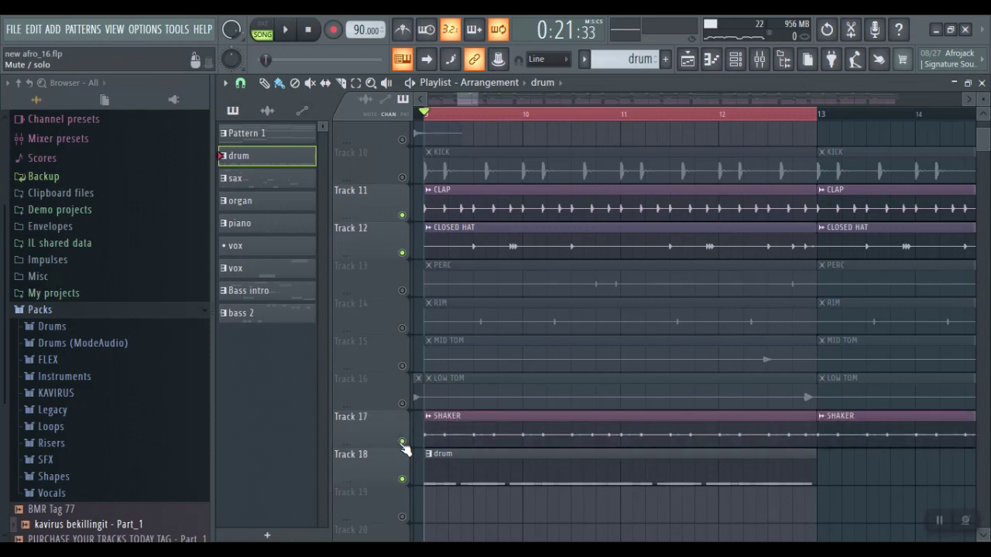
{"action": "left_click", "coordinate": [401, 216]}
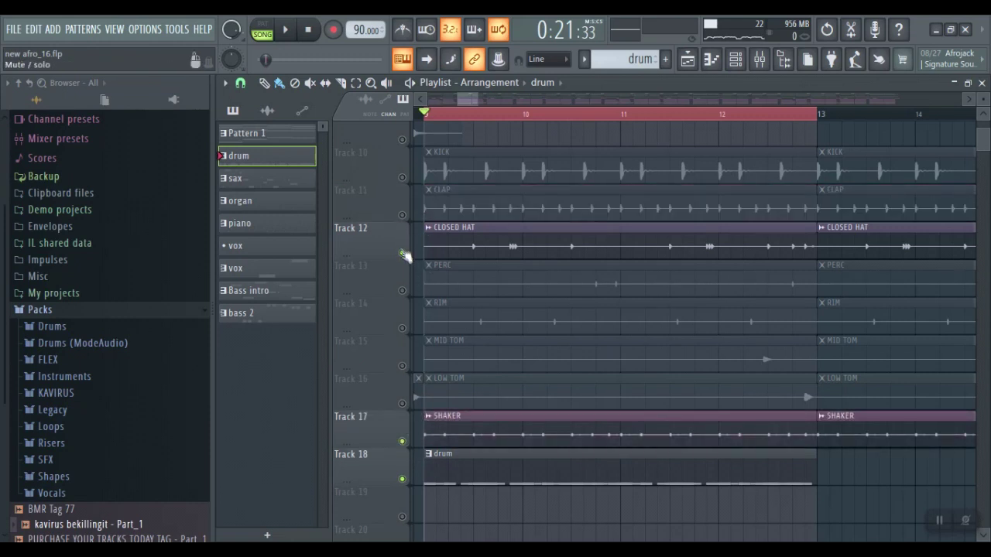
{"action": "left_click", "coordinate": [403, 252]}
{"action": "key", "text": "space"}
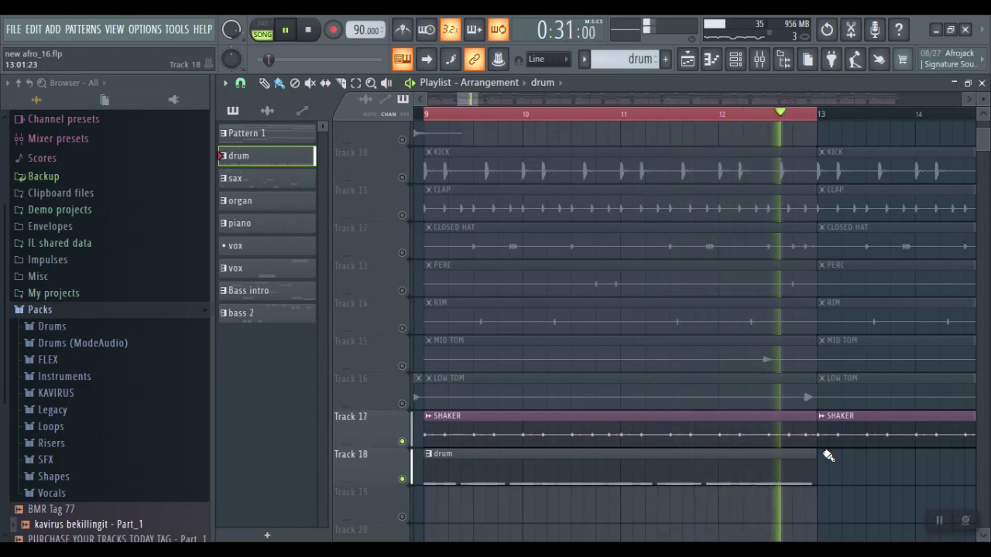
Examine the shaker's note pattern in the piano roll during playback, then return to the playlist.
{"action": "key", "text": "F6"}
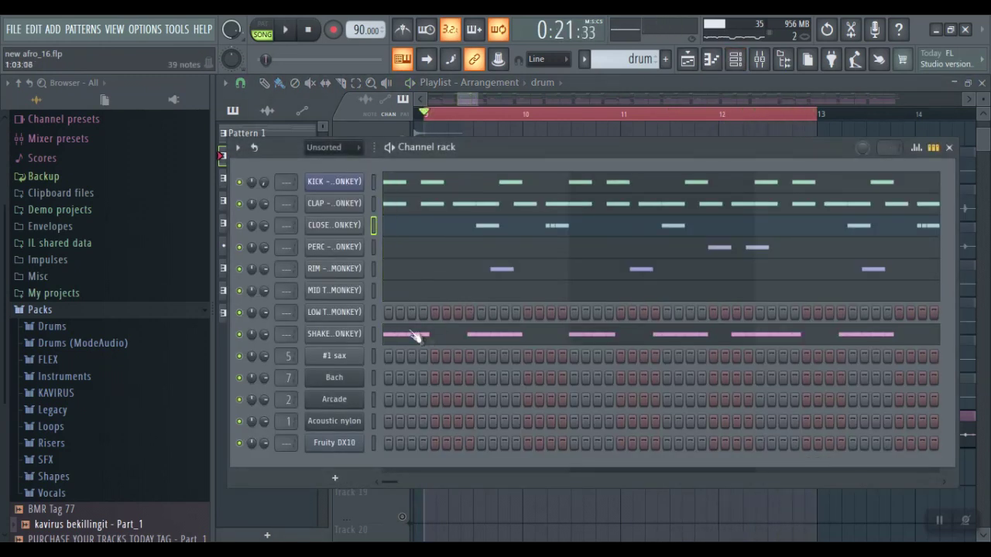
{"action": "left_click", "coordinate": [416, 336]}
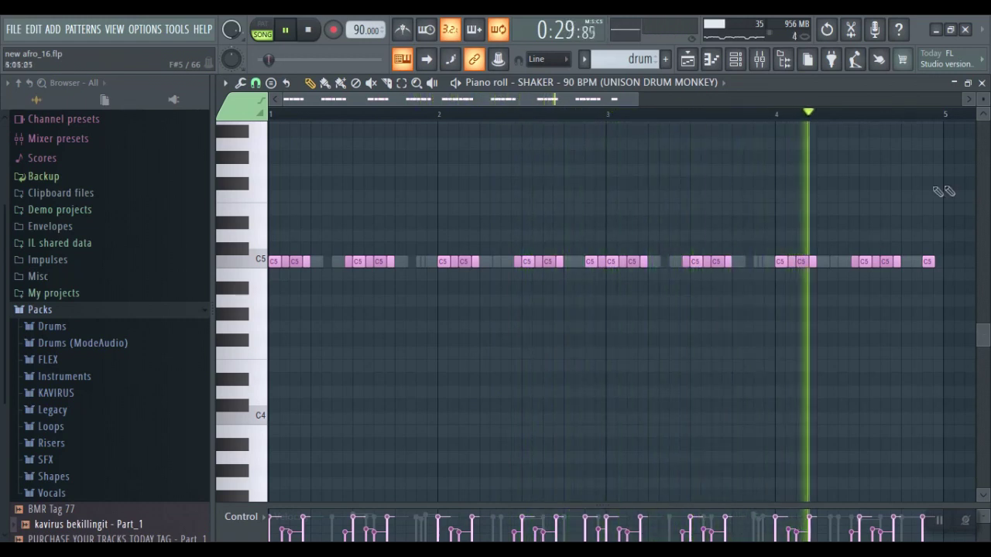
{"action": "key", "text": "F5"}
Unmute the CLOSED HAT, CLAP, MID TOM, LOW TOM, KICK and RIM tracks one after another while the loop plays.
{"action": "left_click", "coordinate": [402, 252]}
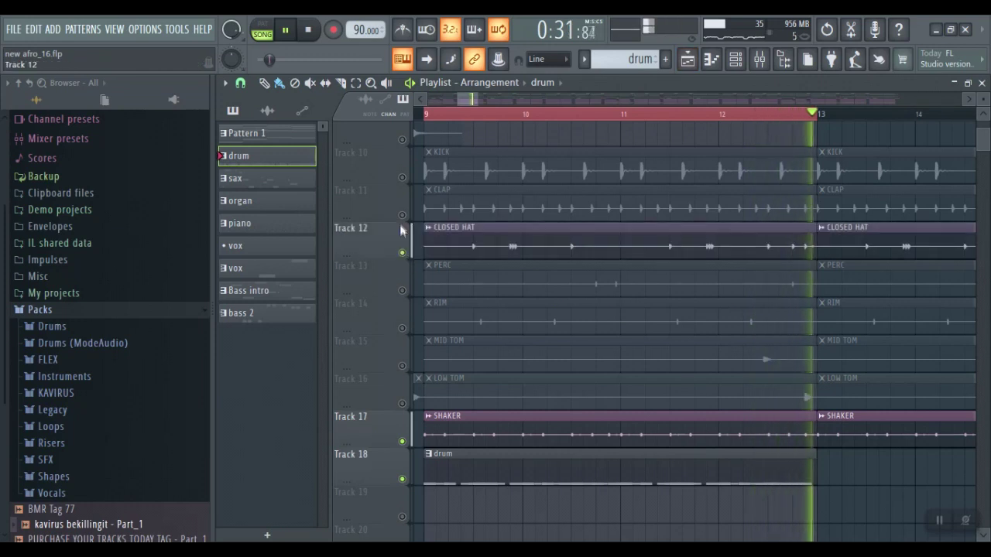
{"action": "left_click", "coordinate": [402, 217]}
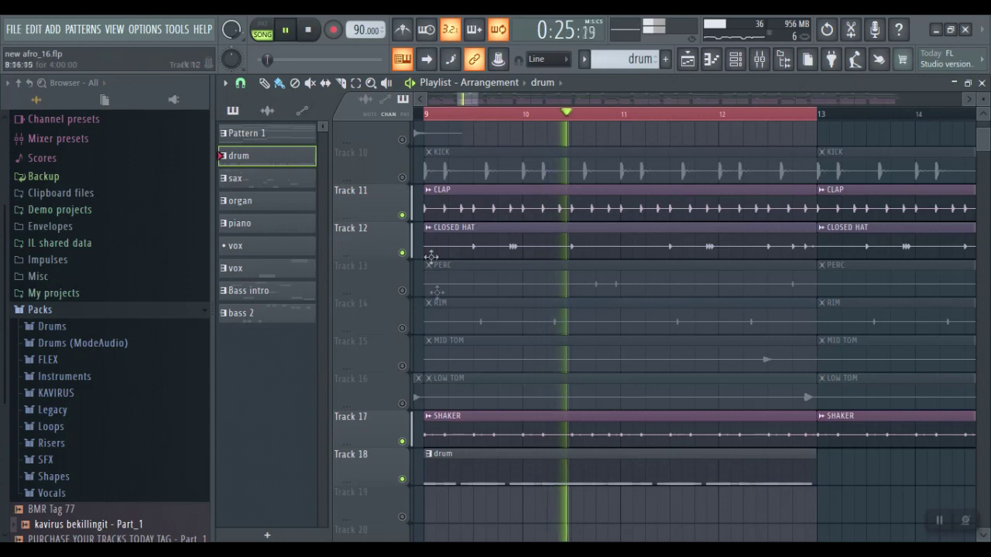
{"action": "left_click", "coordinate": [401, 365]}
{"action": "left_click", "coordinate": [403, 403]}
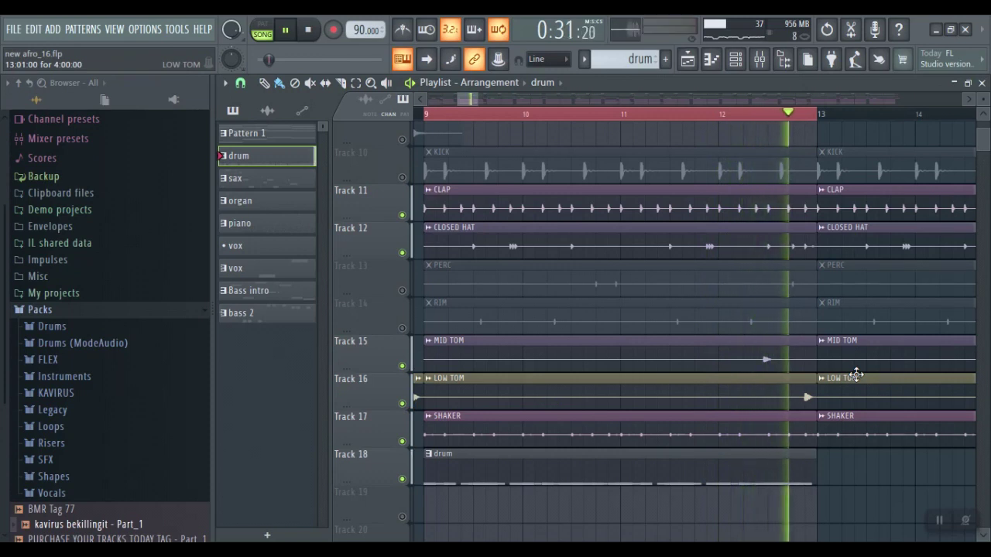
{"action": "left_click", "coordinate": [401, 178]}
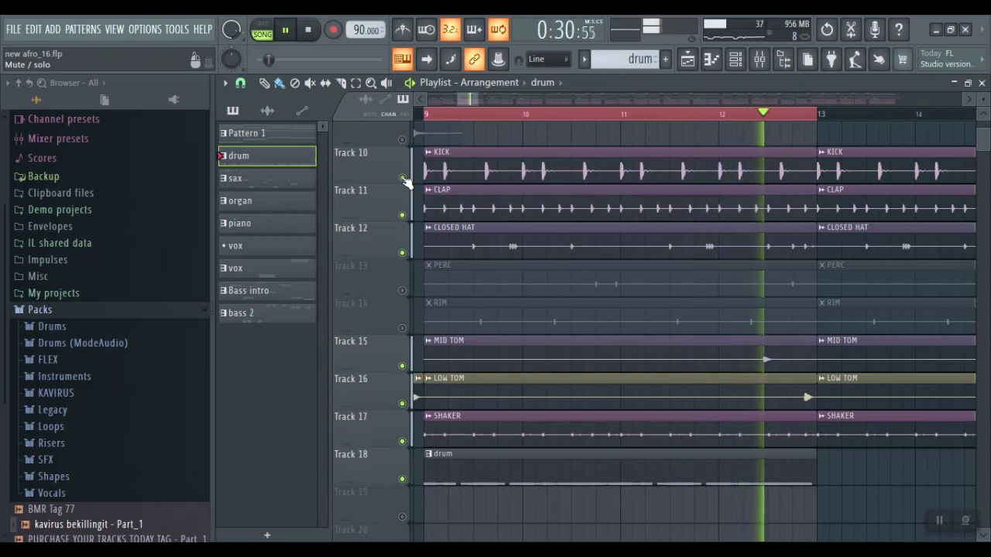
{"action": "left_click", "coordinate": [402, 329]}
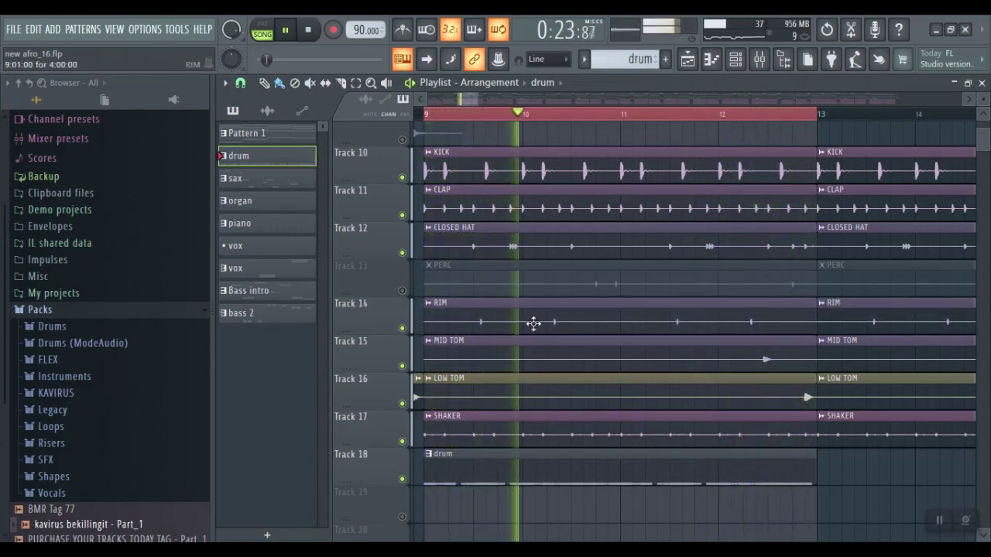
Solo the RIM track and unmute the SHAKER and CLOSED HAT tracks to hear the three together.
{"action": "right_click", "coordinate": [402, 329]}
{"action": "left_click", "coordinate": [402, 442]}
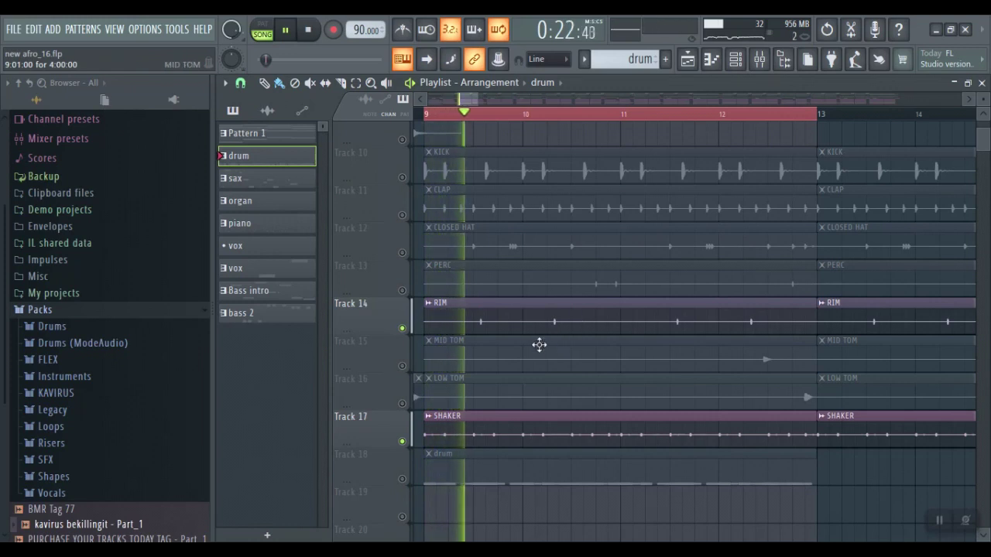
{"action": "left_click", "coordinate": [401, 252]}
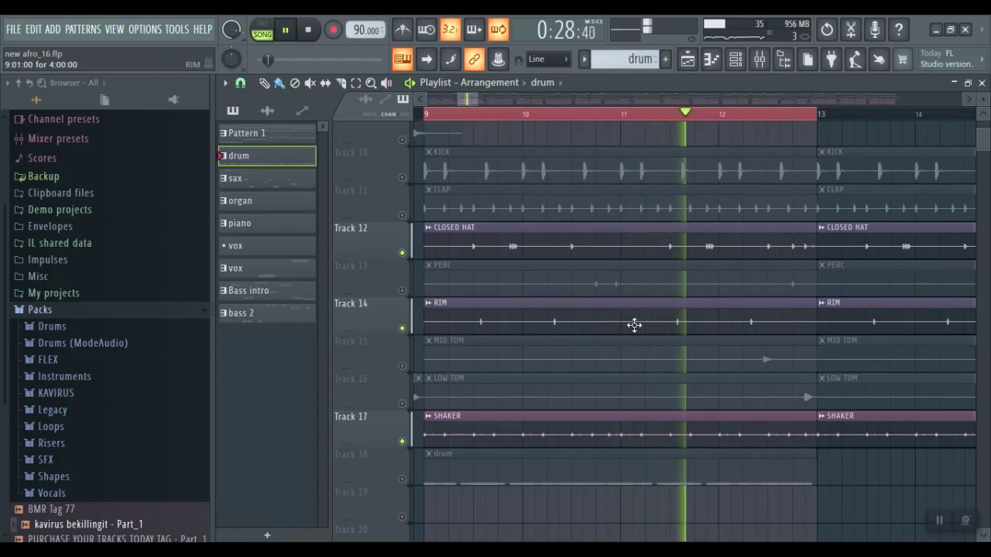
View the rim channel's notes in the piano roll and return to the playlist.
{"action": "key", "text": "F6"}
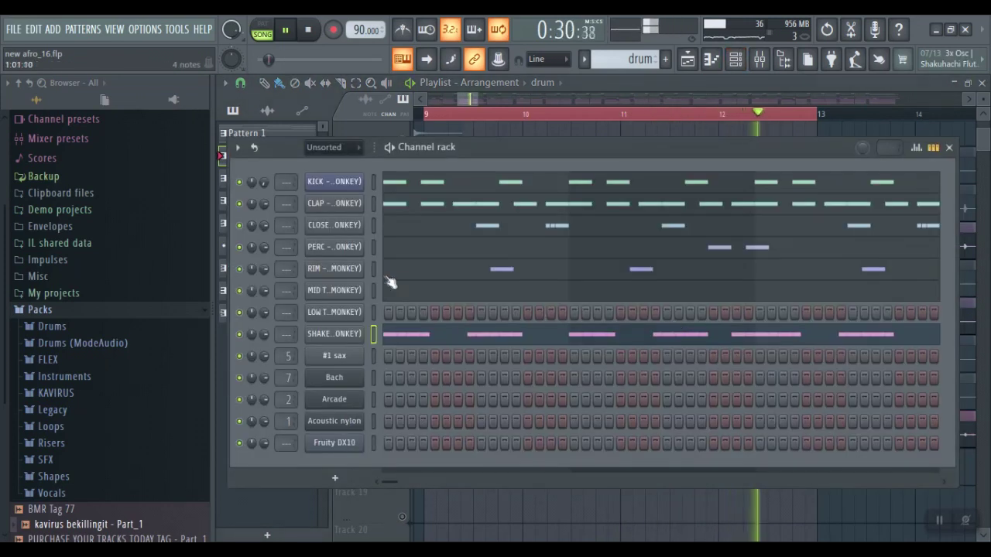
{"action": "left_click", "coordinate": [450, 273]}
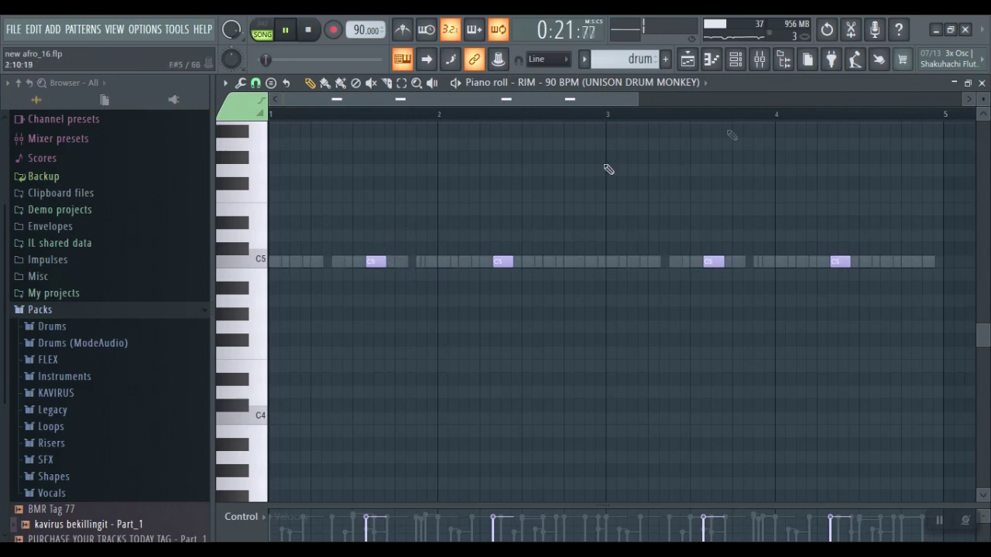
{"action": "left_click", "coordinate": [735, 65]}
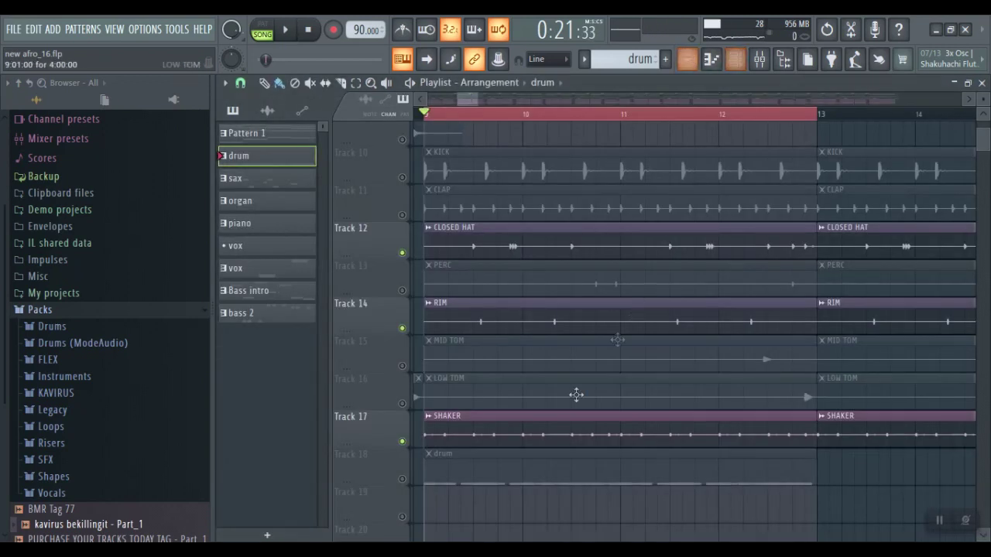
Unmute the drum pattern on track 18, reopen the rim's notes in the piano roll, and play the loop.
{"action": "left_click", "coordinate": [413, 480]}
{"action": "key", "text": "F7"}
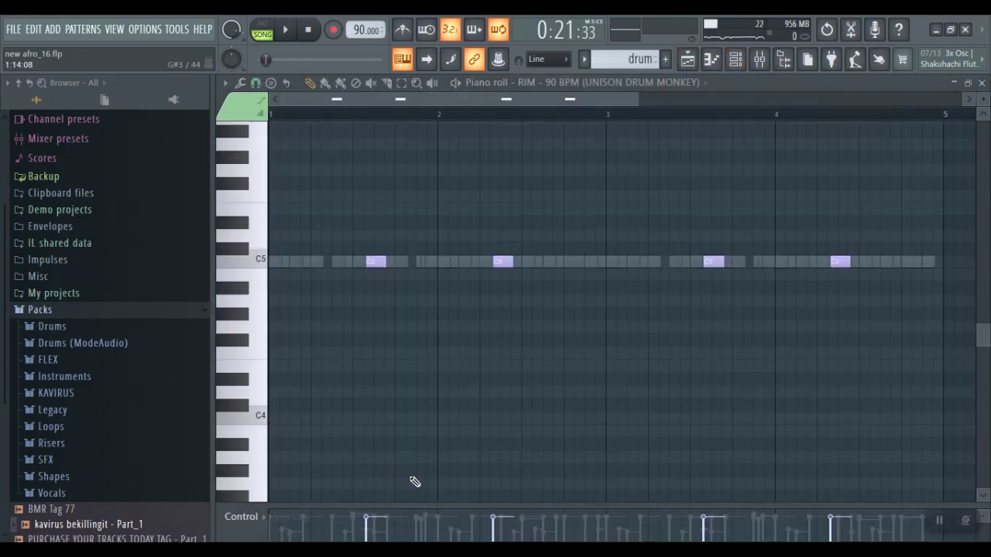
{"action": "key", "text": "space"}
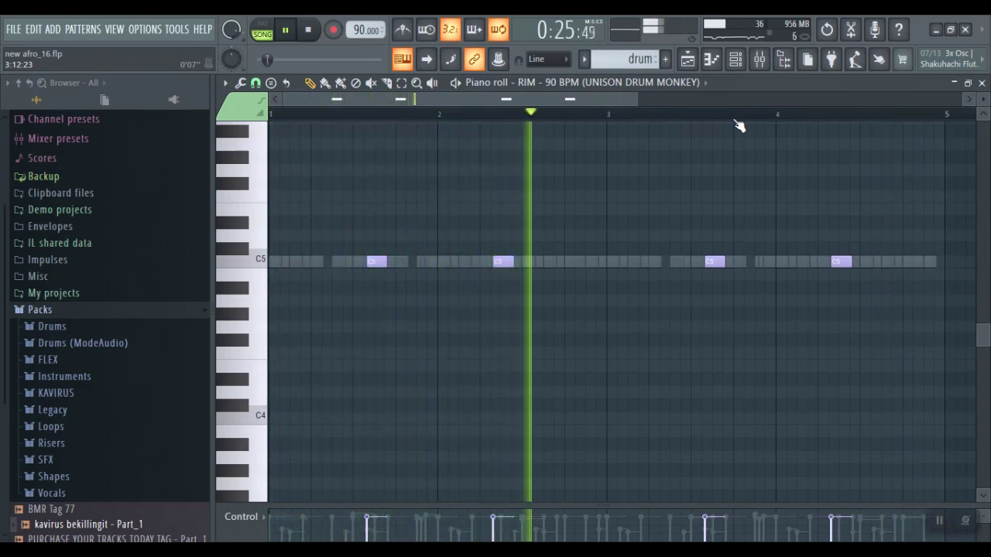
Return to the playlist and unmute the PERC, MID TOM and LOW TOM tracks during playback.
{"action": "key", "text": "F5"}
{"action": "left_click", "coordinate": [404, 291]}
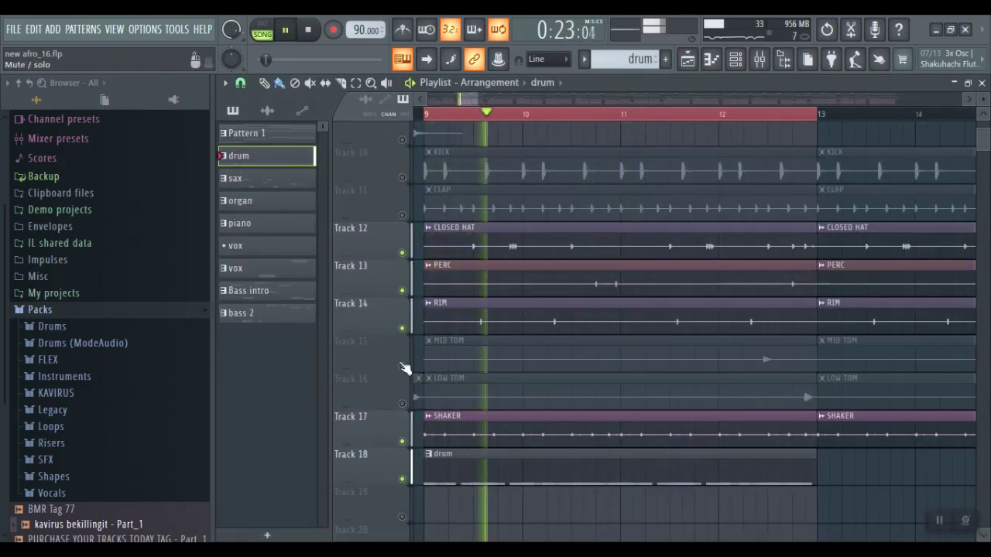
{"action": "left_click", "coordinate": [402, 365]}
{"action": "left_click", "coordinate": [401, 403]}
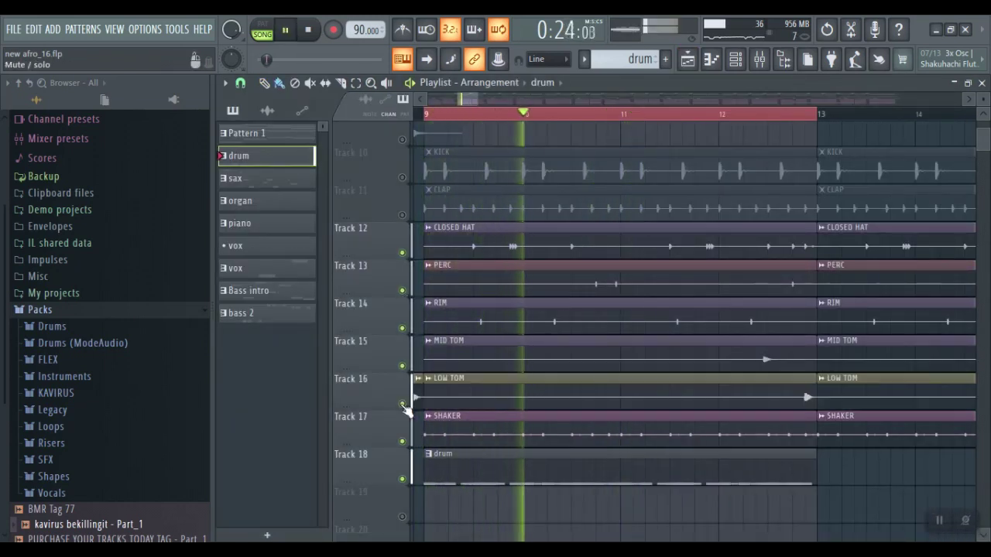
Examine the perc channel's notes in the piano roll during playback, then return to the playlist.
{"action": "double_click", "coordinate": [650, 285]}
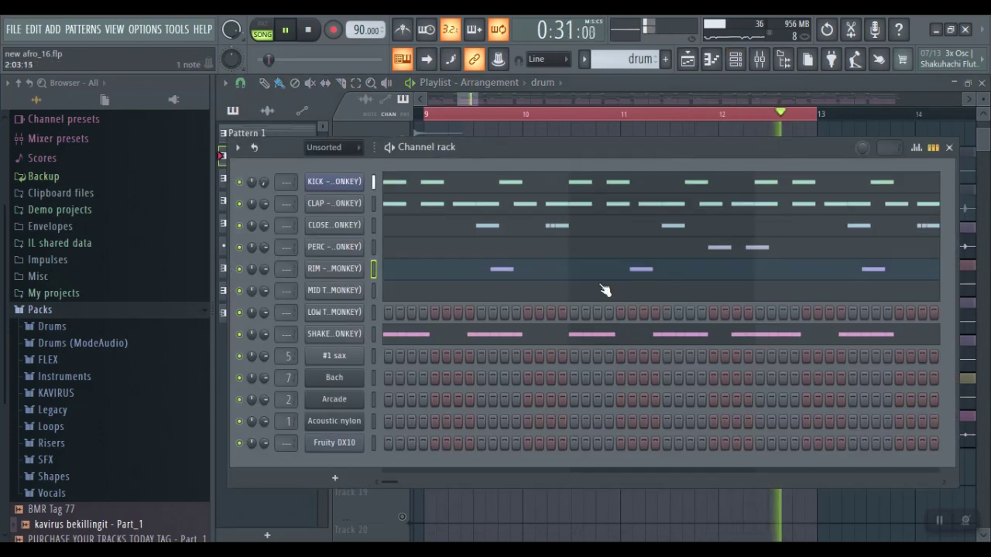
{"action": "left_click", "coordinate": [702, 249]}
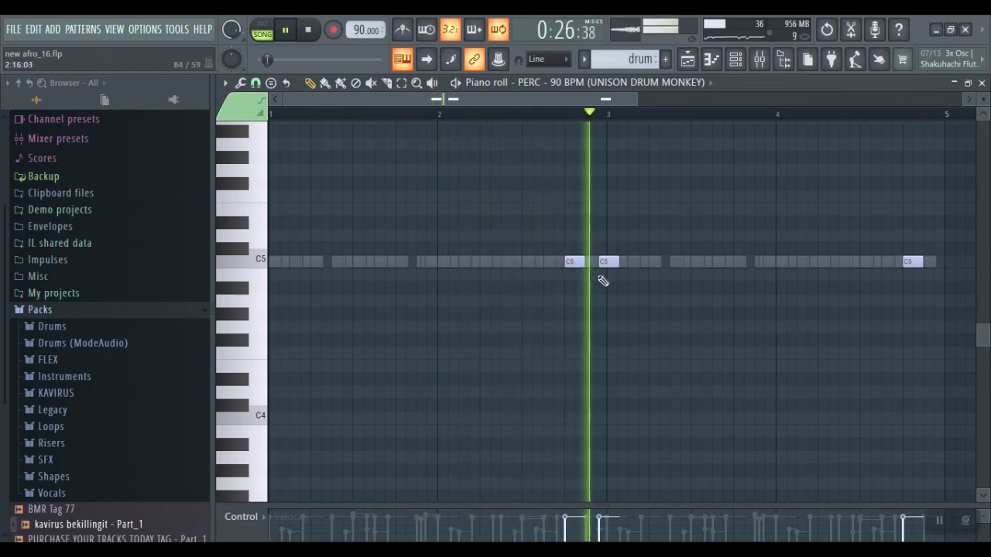
{"action": "key", "text": "F5"}
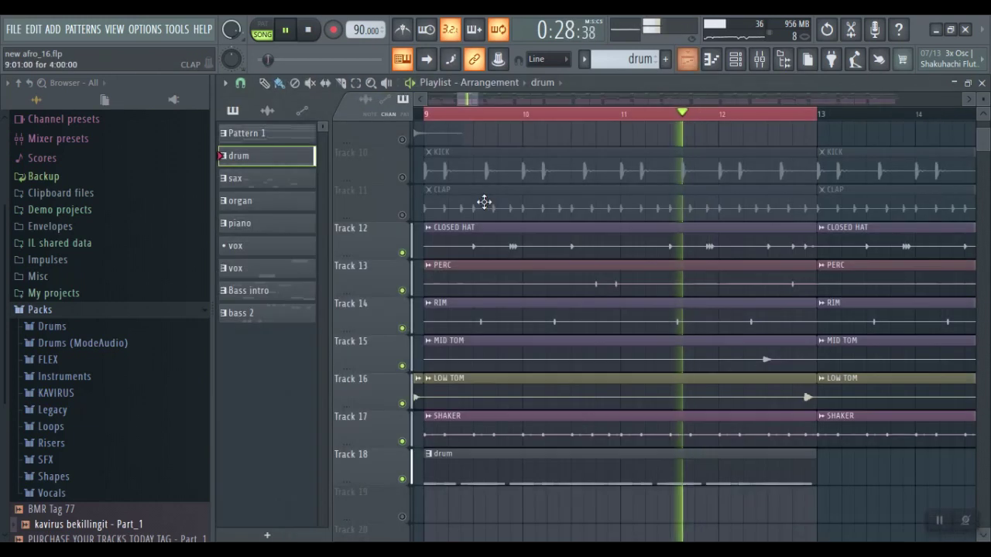
Unmute the CLAP and KICK tracks and delete the drum pattern clip from track 18.
{"action": "left_click", "coordinate": [403, 214]}
{"action": "left_click", "coordinate": [403, 177]}
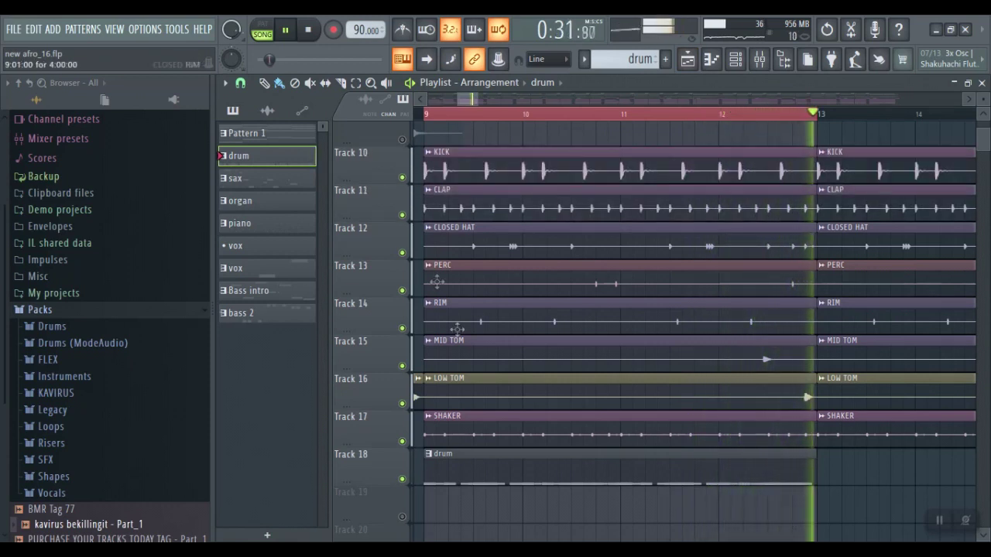
{"action": "right_click", "coordinate": [472, 460]}
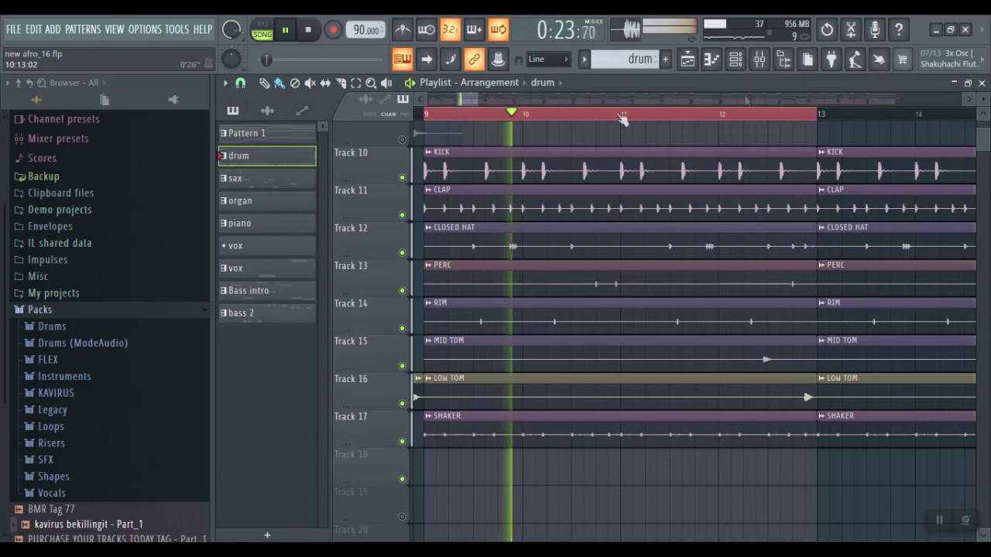
{"action": "left_click_drag", "start_coordinate": [476, 94], "coordinate": [517, 107]}
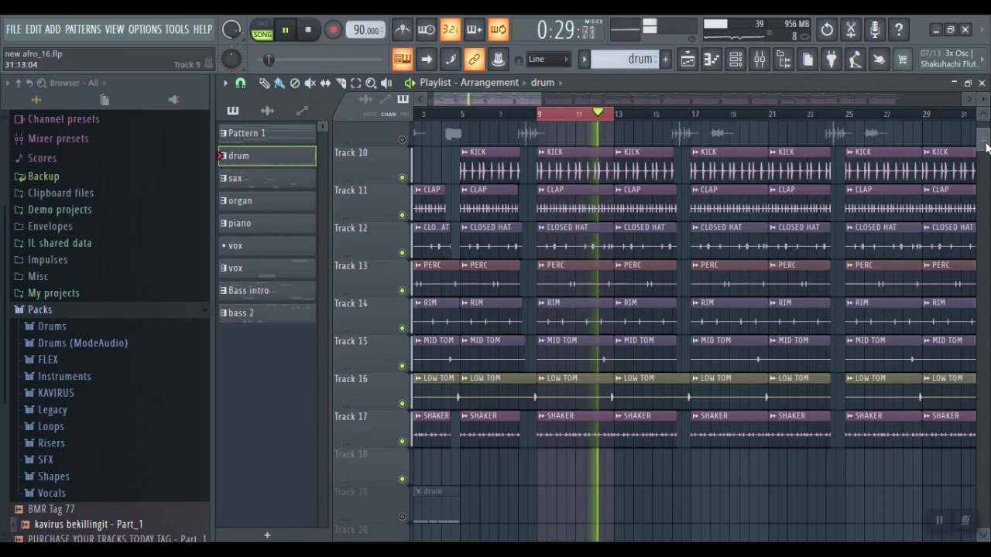
View the project's audio clips in the playlist picker during playback, and return the picker to the pattern list.
{"action": "scroll", "coordinate": [987, 147], "scroll_direction": "up", "scroll_amount": 4}
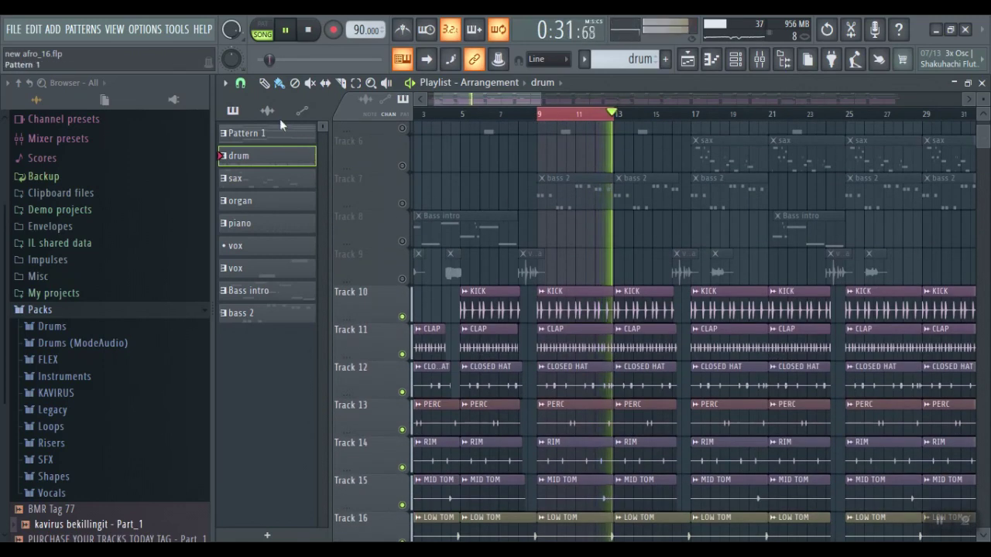
{"action": "left_click", "coordinate": [271, 112]}
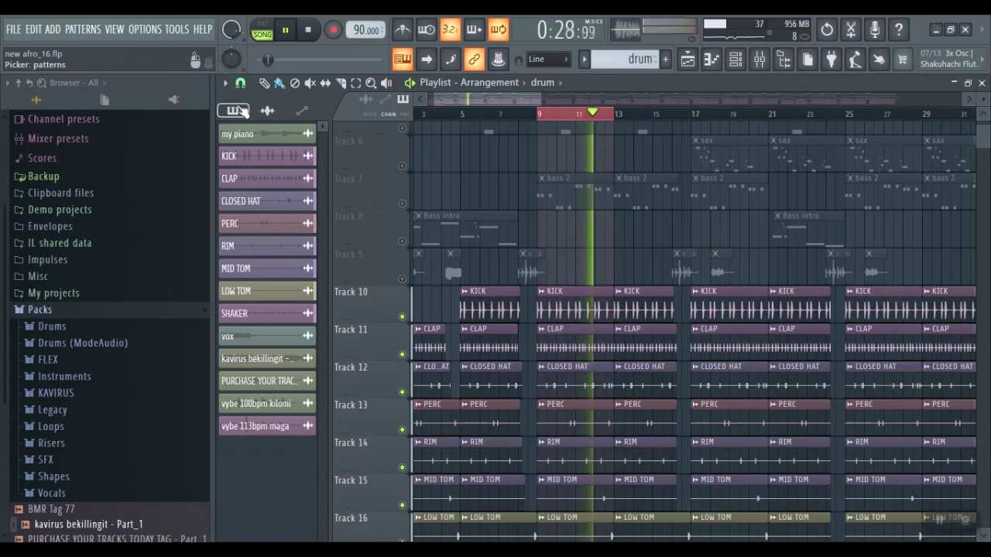
{"action": "left_click", "coordinate": [234, 111]}
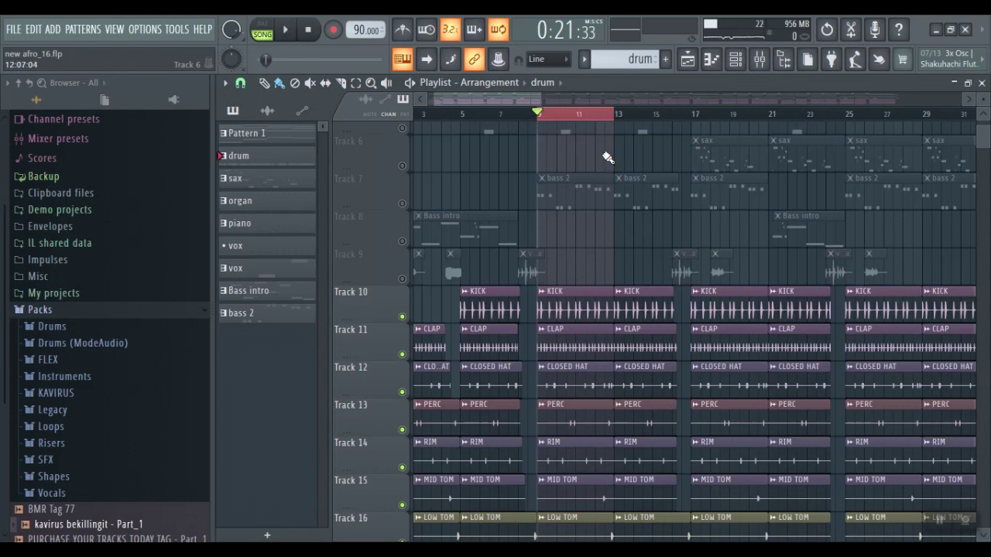
Open the sax pattern's notes in the piano roll and inspect the #1 sax channel's sampler settings from the channel rack.
{"action": "left_click_drag", "start_coordinate": [534, 102], "coordinate": [487, 102]}
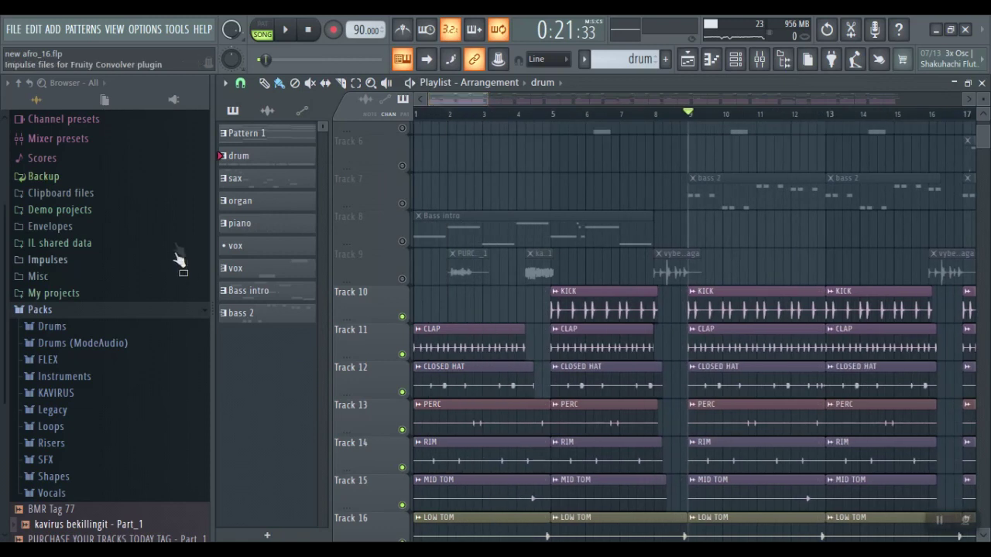
{"action": "double_click", "coordinate": [261, 186]}
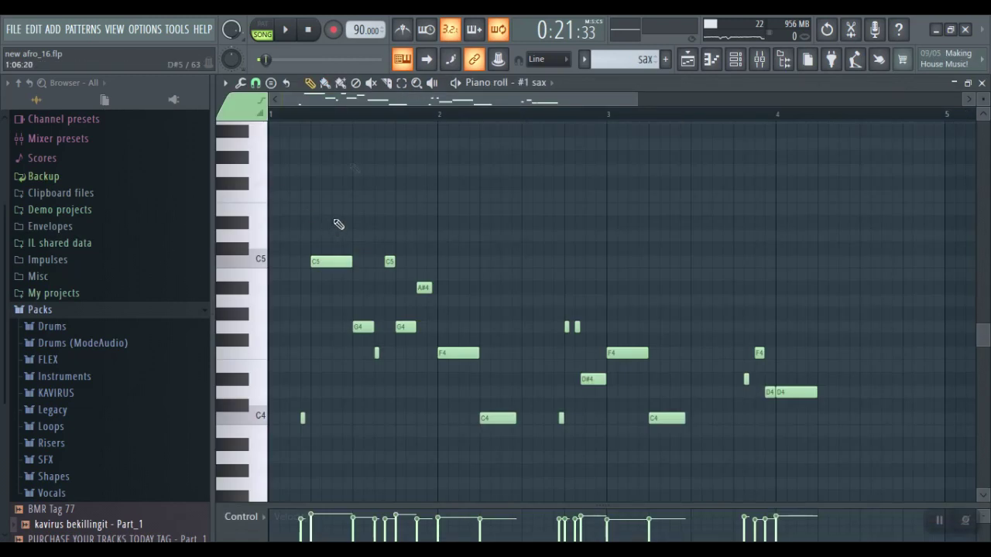
{"action": "left_click", "coordinate": [712, 62]}
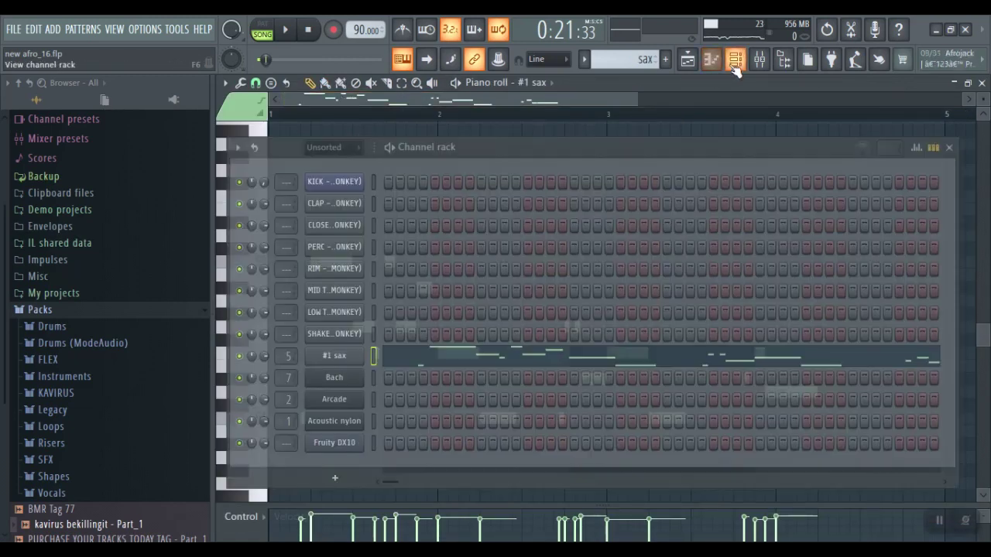
{"action": "left_click", "coordinate": [335, 356]}
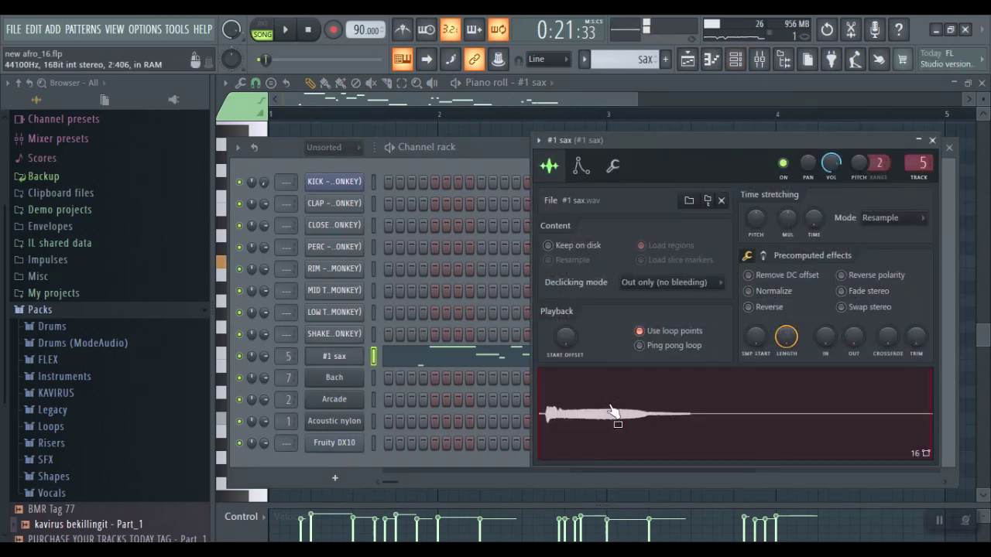
{"action": "key", "text": "Escape"}
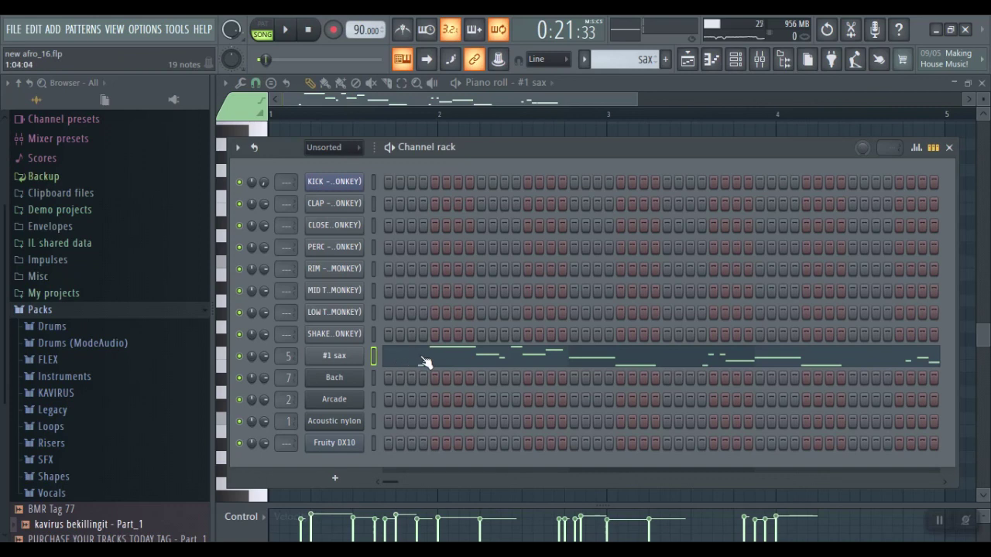
Play the sax pattern on its own in the piano roll to examine its melody, and return to the playlist.
{"action": "left_click", "coordinate": [424, 359]}
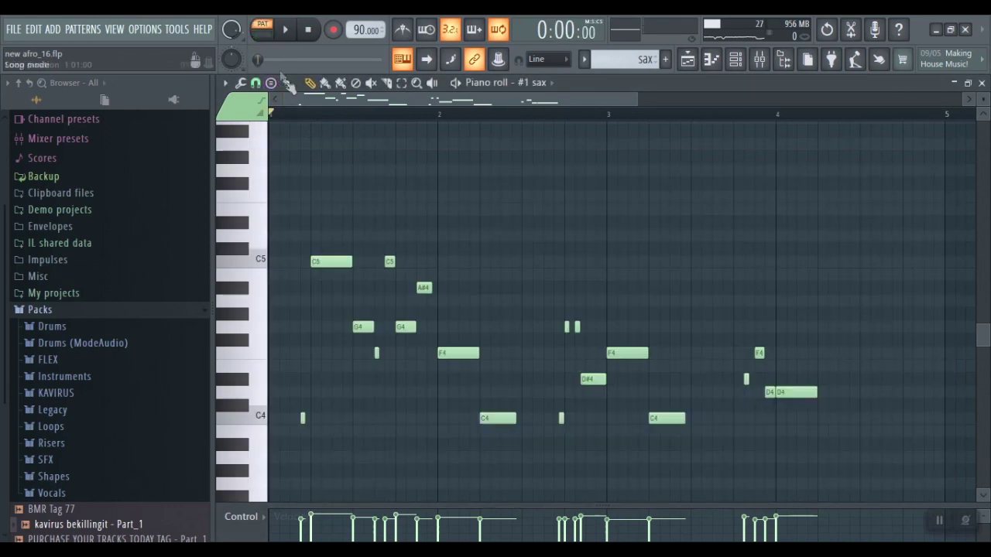
{"action": "left_click_drag", "start_coordinate": [638, 99], "coordinate": [628, 100]}
{"action": "left_click", "coordinate": [405, 30]}
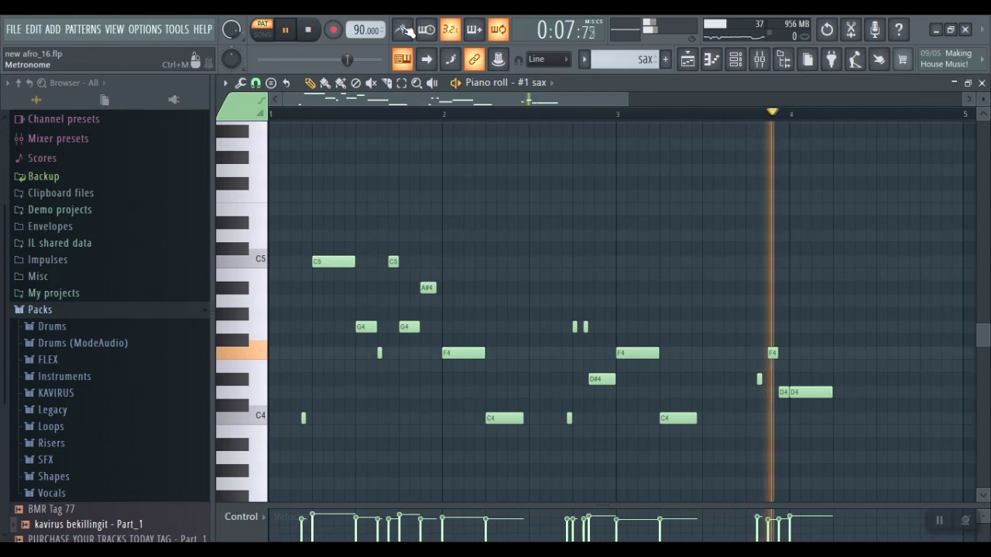
{"action": "mouse_move", "coordinate": [628, 99]}
{"action": "left_mouse_down"}
{"action": "mouse_move", "coordinate": [608, 98]}
{"action": "mouse_move", "coordinate": [631, 98]}
{"action": "left_mouse_up"}
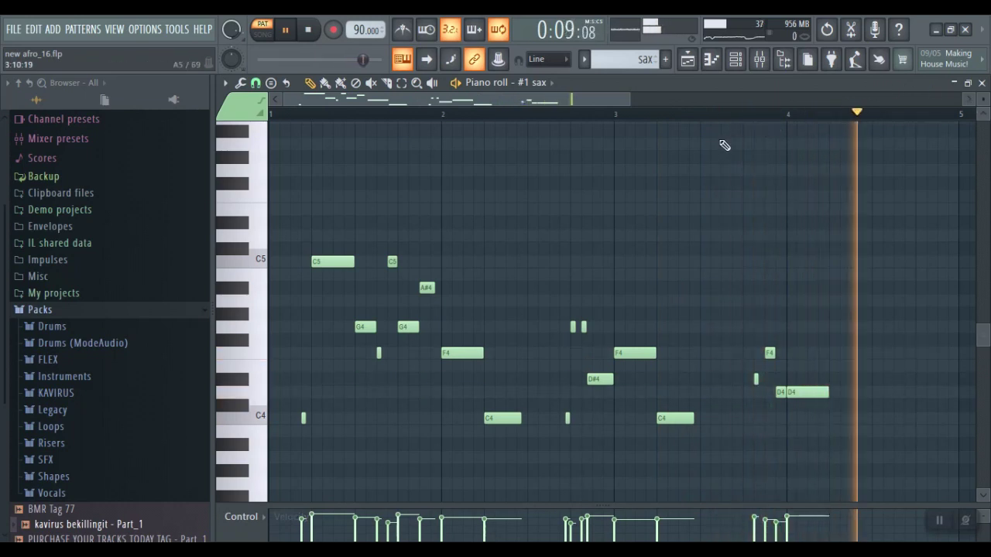
{"action": "key", "text": "F5"}
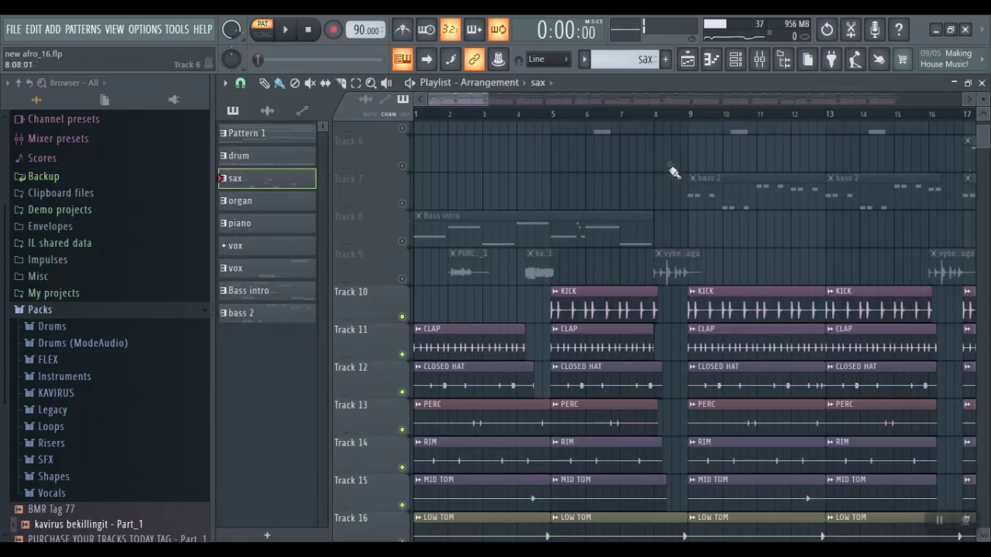
Unmute the sax on track 6 and play the song from bar 17.
{"action": "left_click_drag", "start_coordinate": [485, 100], "coordinate": [552, 103]}
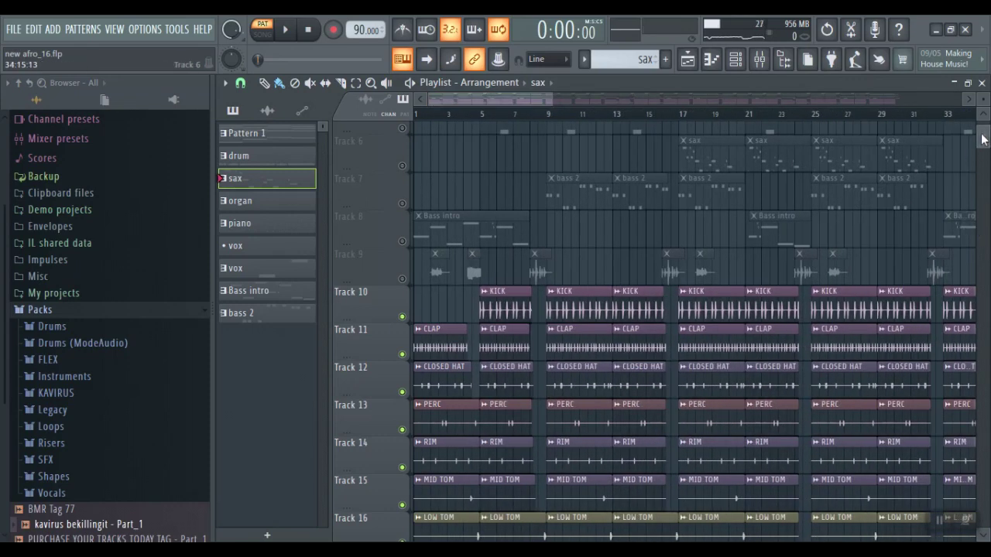
{"action": "left_click_drag", "start_coordinate": [982, 140], "coordinate": [982, 136]}
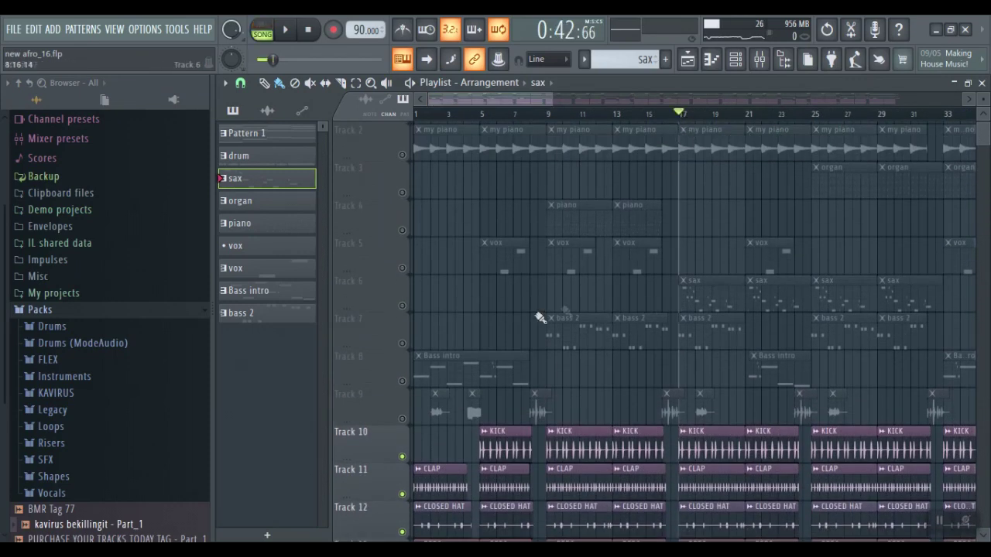
{"action": "left_click", "coordinate": [401, 306]}
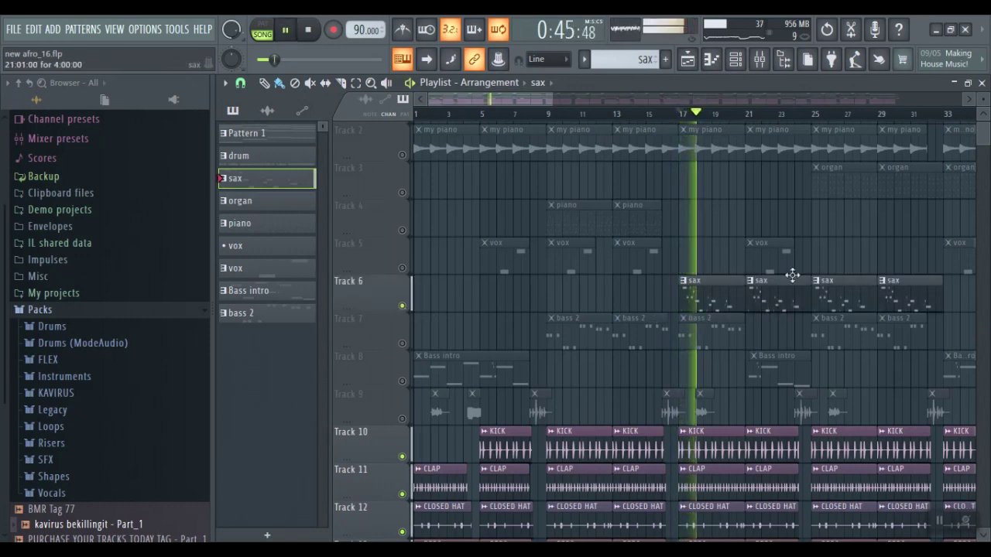
Follow the sax clip's notes in the piano roll while the song plays with drums, and return to the playlist.
{"action": "double_click", "coordinate": [708, 290]}
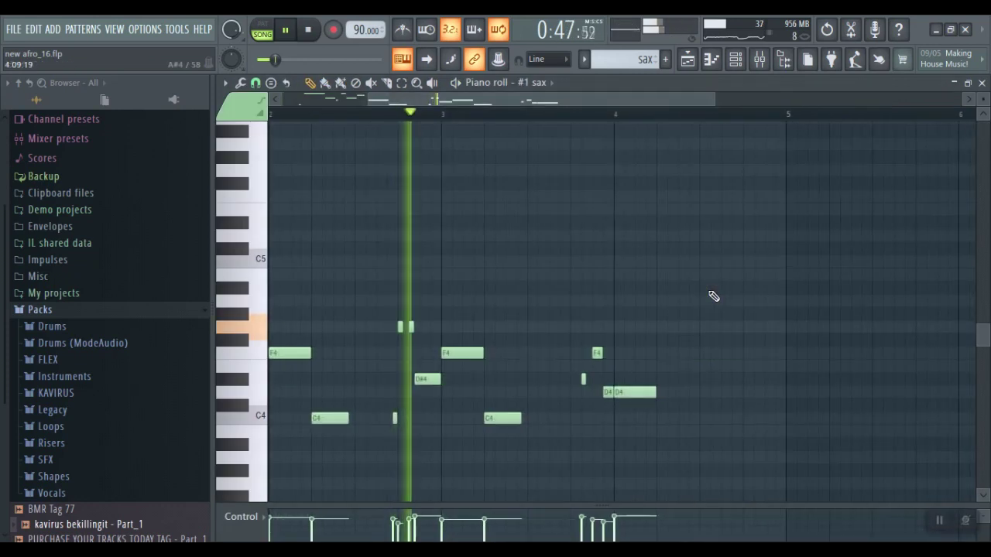
{"action": "left_click_drag", "start_coordinate": [475, 105], "coordinate": [436, 105]}
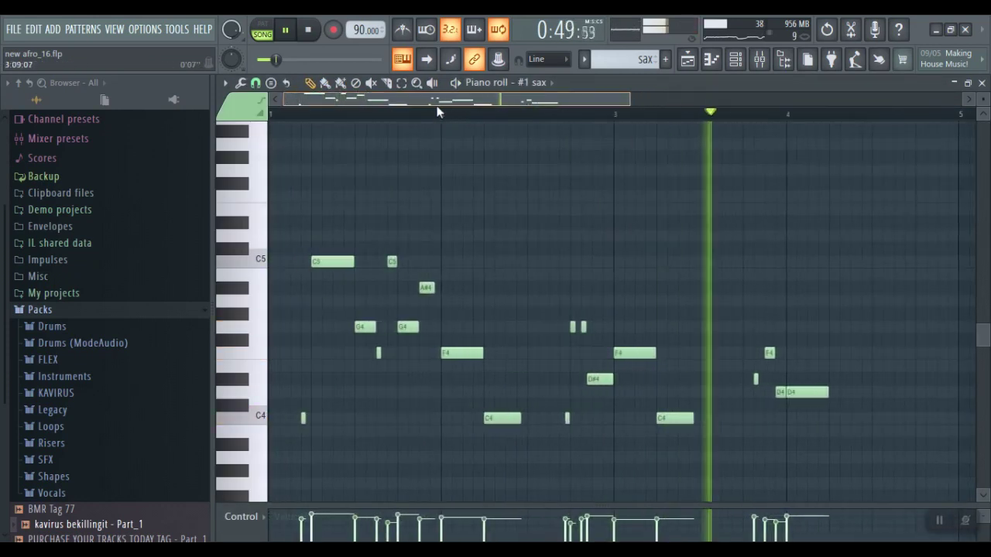
{"action": "left_click_drag", "start_coordinate": [630, 99], "coordinate": [654, 93]}
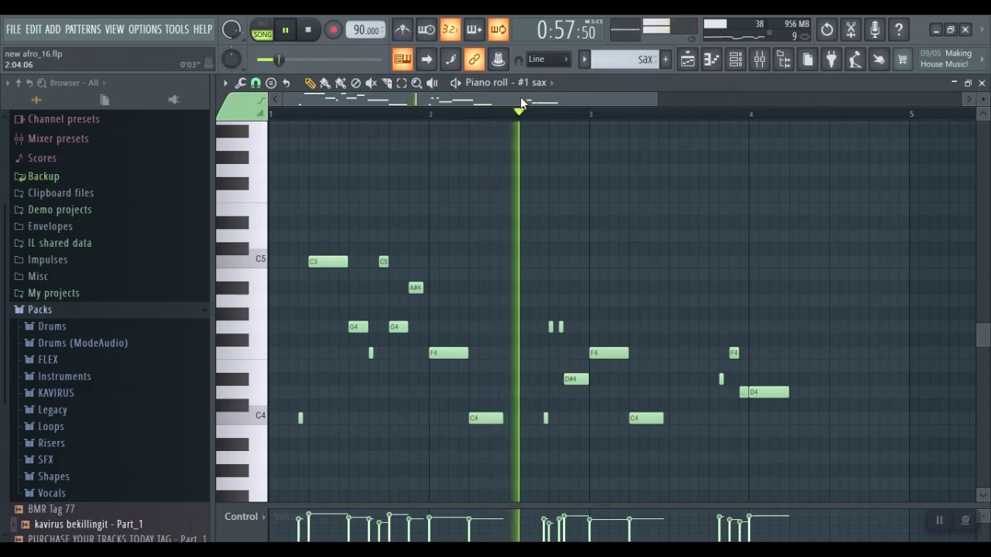
{"action": "key", "text": "F5"}
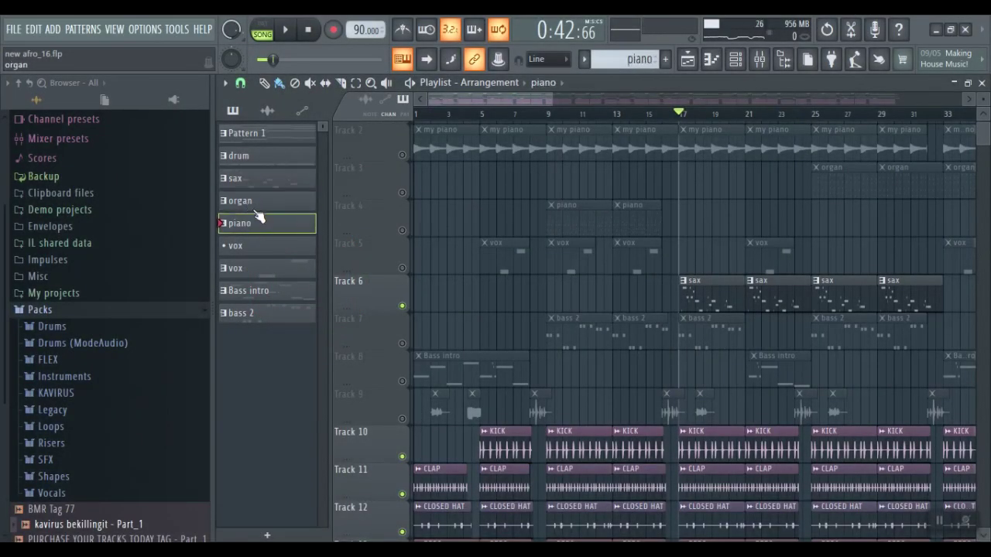
Open the organ pattern's notes in the piano roll and inspect the Bach channel's Sytrus instrument from the channel rack.
{"action": "double_click", "coordinate": [258, 209]}
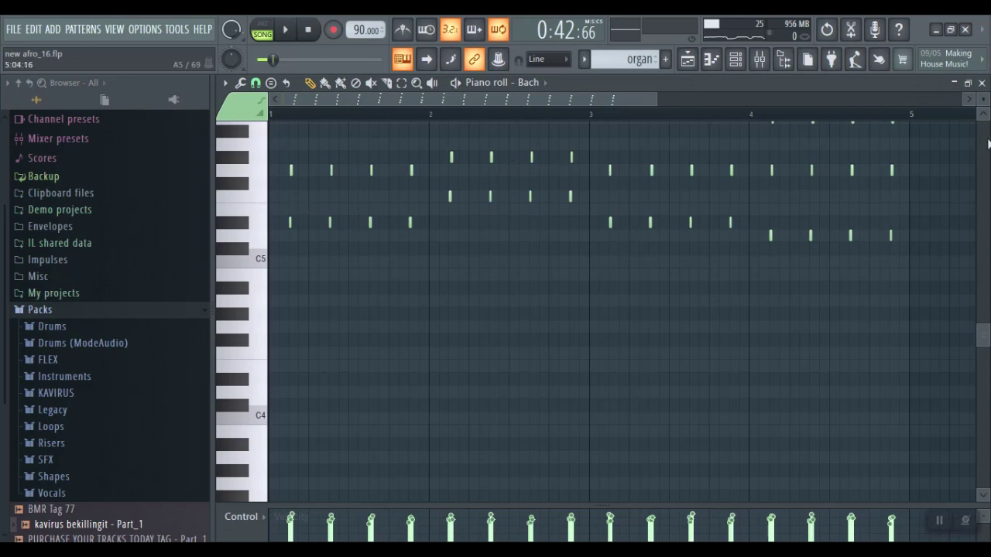
{"action": "left_click_drag", "start_coordinate": [985, 348], "coordinate": [982, 296]}
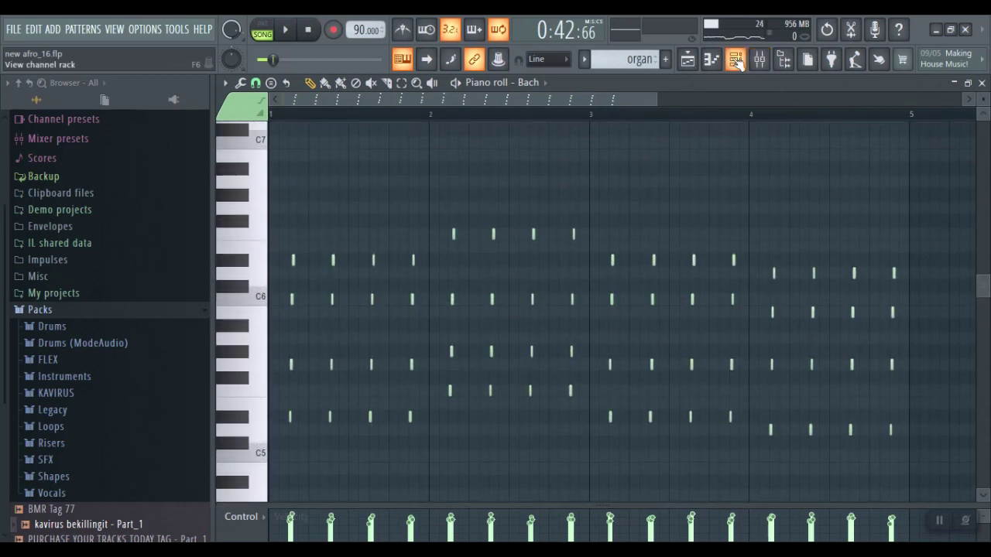
{"action": "left_click", "coordinate": [735, 60]}
{"action": "left_click", "coordinate": [333, 377]}
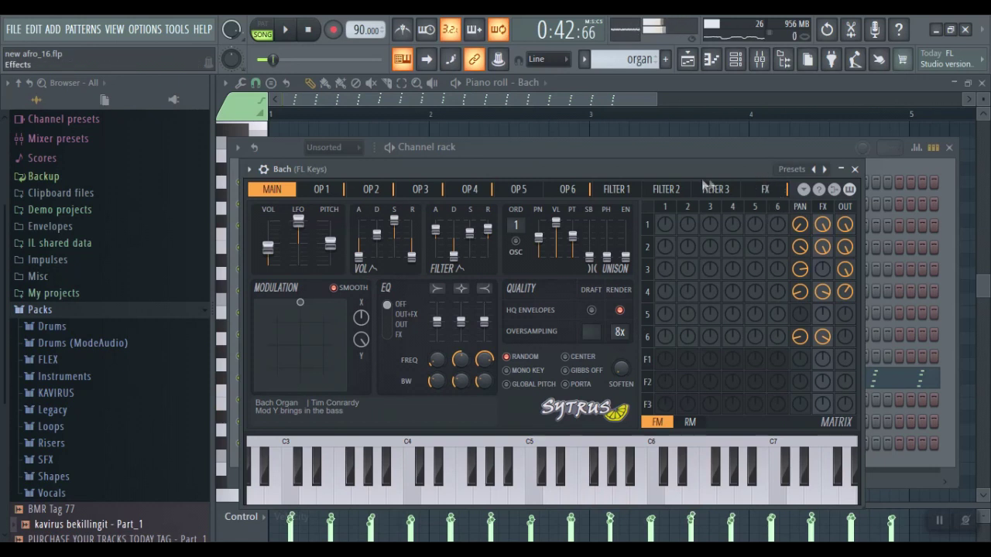
{"action": "key", "text": "Escape"}
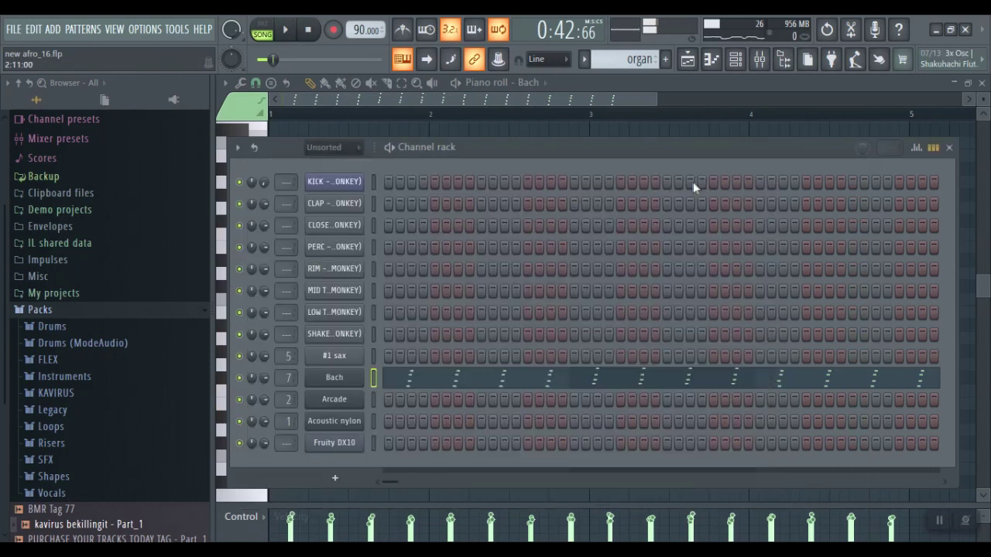
Play the organ pattern on its own in the piano roll to examine all four bars of chords, and return to the playlist.
{"action": "left_click", "coordinate": [374, 380]}
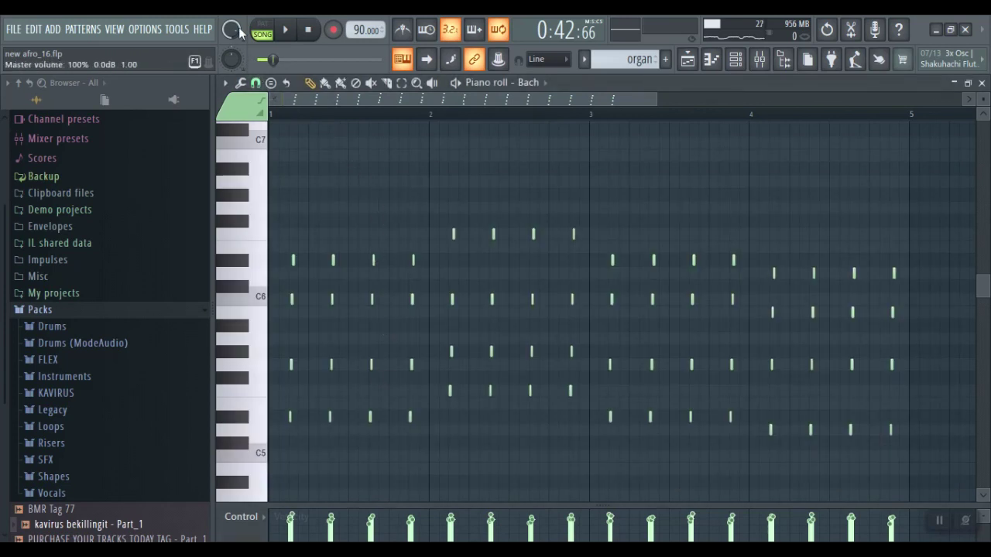
{"action": "key", "text": "space"}
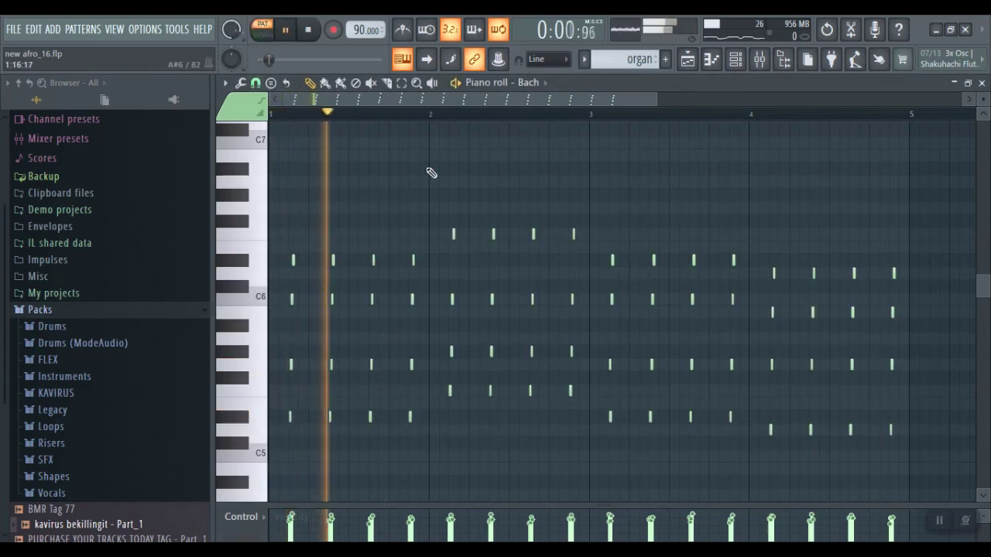
{"action": "left_click_drag", "start_coordinate": [656, 99], "coordinate": [616, 102]}
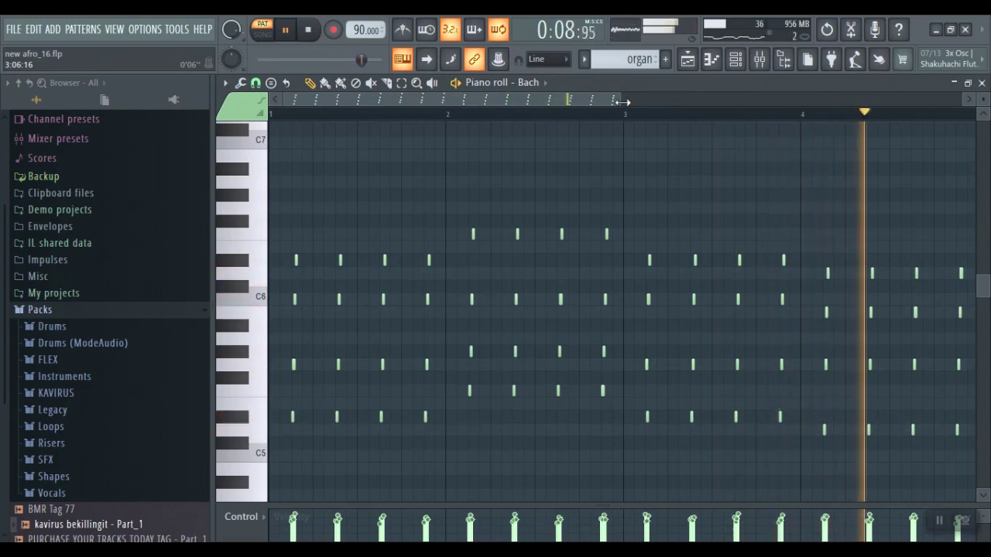
{"action": "left_click_drag", "start_coordinate": [623, 102], "coordinate": [627, 103]}
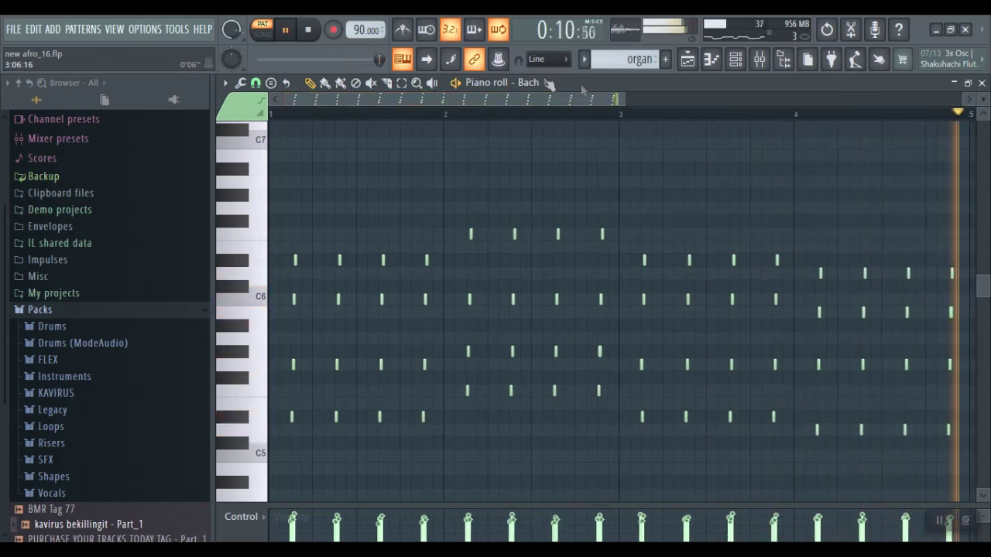
{"action": "left_click", "coordinate": [404, 31]}
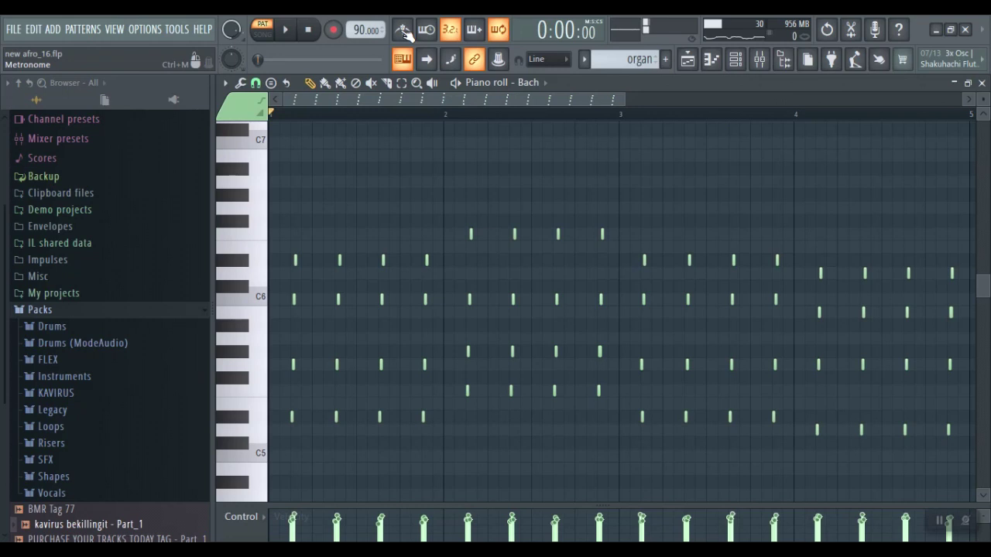
{"action": "key", "text": "F5"}
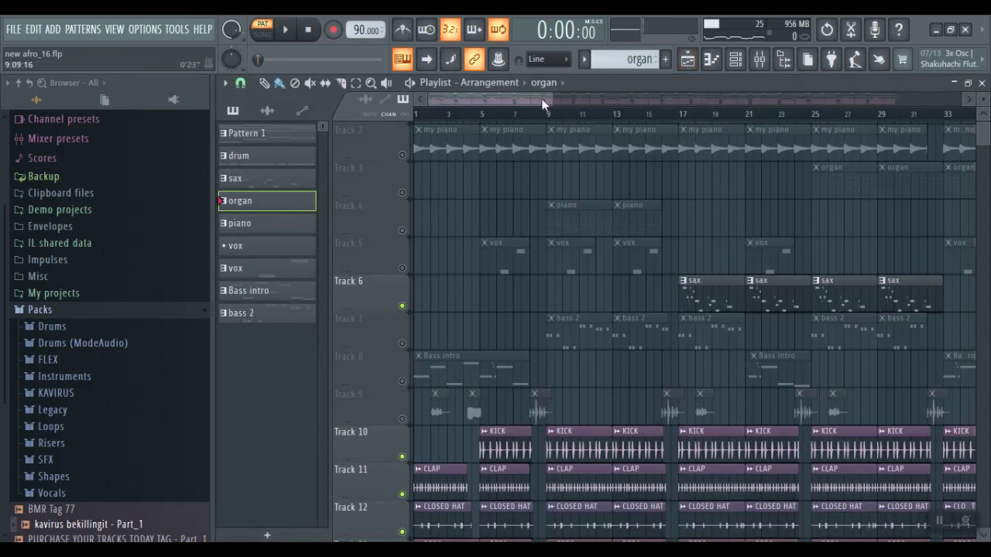
Mute the sax on track 6, unmute the organ on track 3, and play the song from bar 73.
{"action": "left_click_drag", "start_coordinate": [549, 103], "coordinate": [762, 99]}
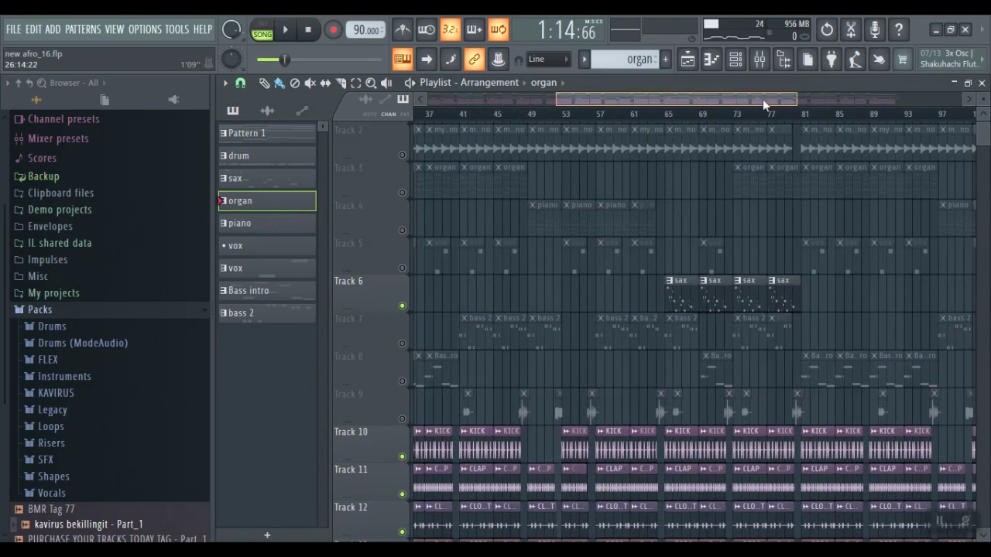
{"action": "left_click", "coordinate": [736, 115]}
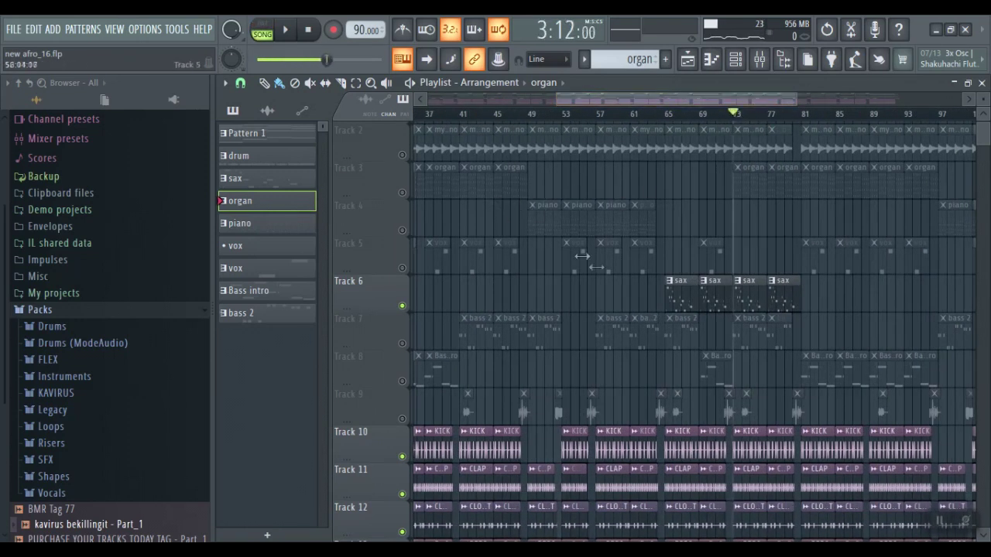
{"action": "left_click", "coordinate": [402, 306]}
{"action": "left_click", "coordinate": [402, 193]}
{"action": "key", "text": "space"}
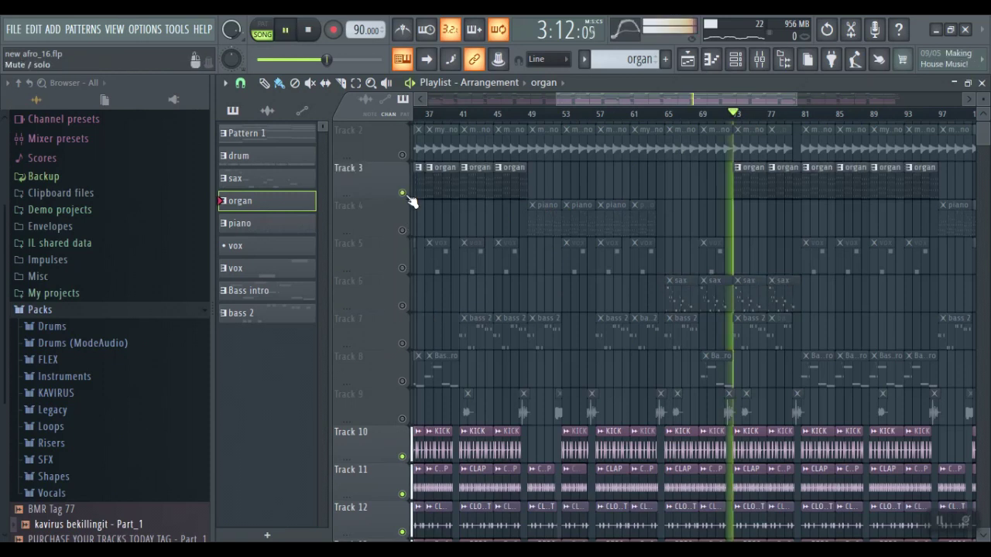
Focus the playlist on the organ clips from bar 73 and open the organ's notes in the piano roll during playback.
{"action": "mouse_move", "coordinate": [761, 99]}
{"action": "left_mouse_down"}
{"action": "mouse_move", "coordinate": [835, 101]}
{"action": "mouse_move", "coordinate": [775, 102]}
{"action": "left_mouse_up"}
{"action": "left_click_drag", "start_coordinate": [711, 102], "coordinate": [765, 113]}
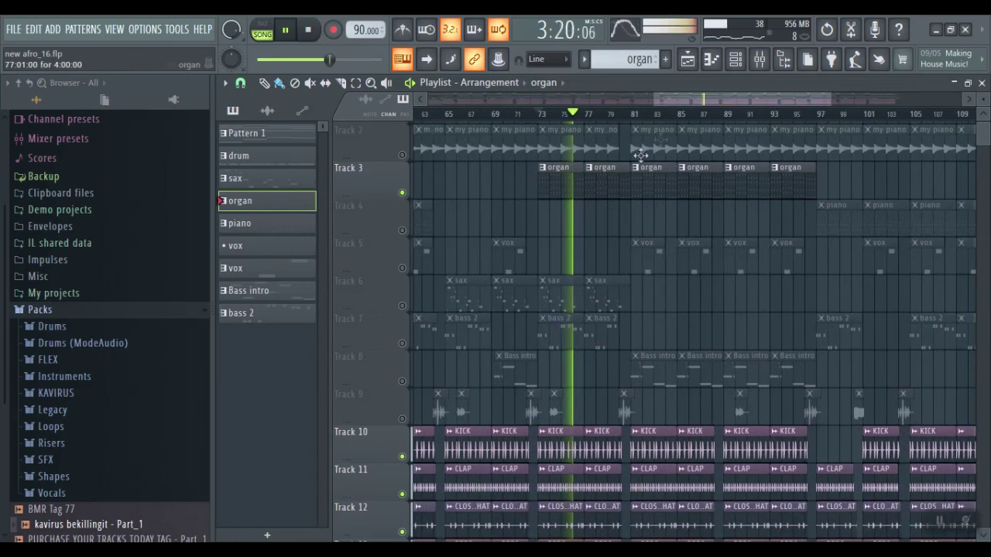
{"action": "left_click_drag", "start_coordinate": [828, 101], "coordinate": [745, 111]}
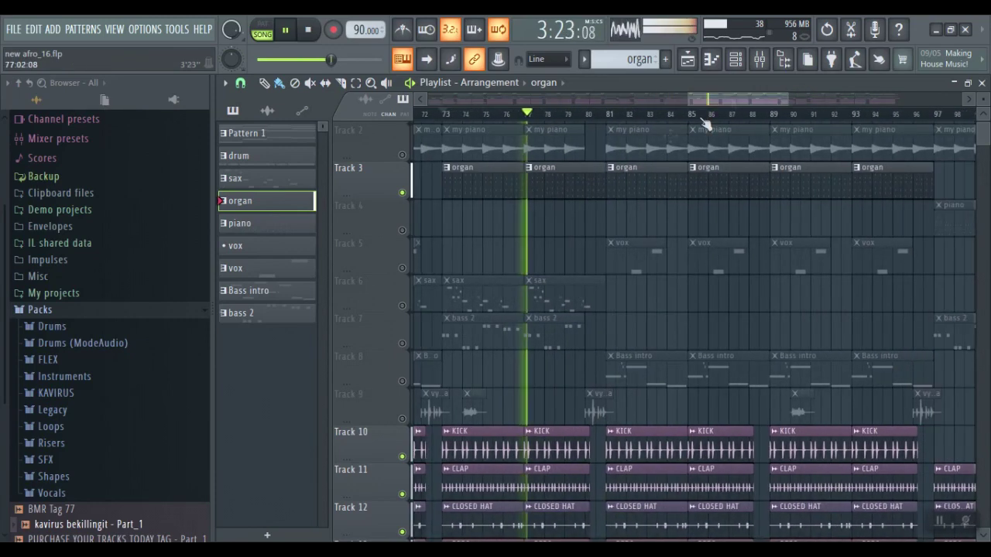
{"action": "double_click", "coordinate": [550, 178]}
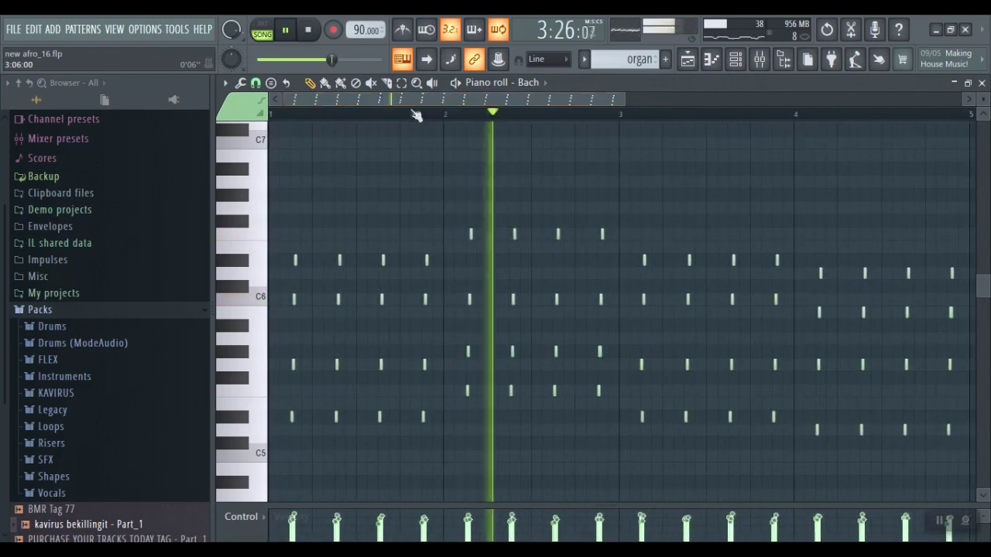
Examine all four bars of the organ notes during song playback, stop the song, and return to the playlist.
{"action": "left_click_drag", "start_coordinate": [626, 97], "coordinate": [644, 97]}
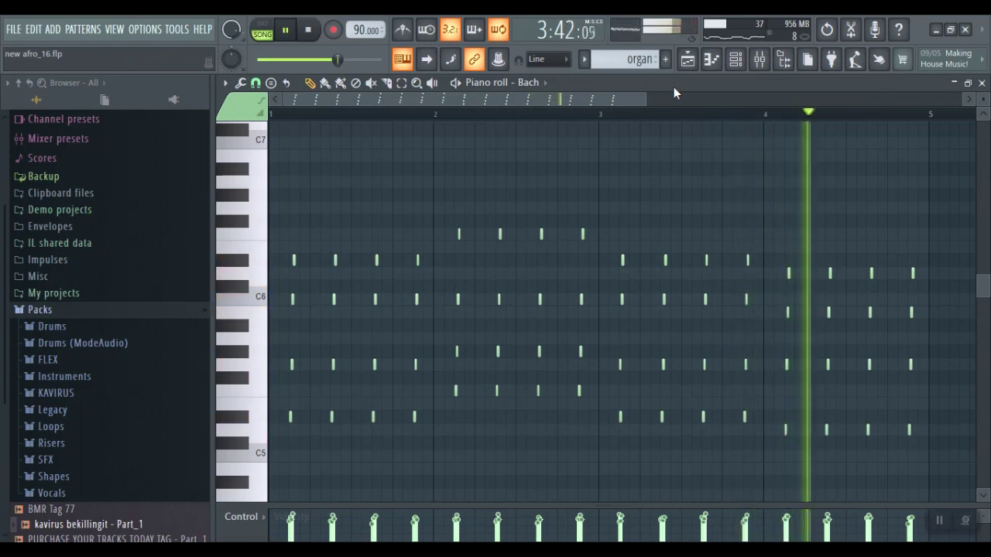
{"action": "key", "text": "space"}
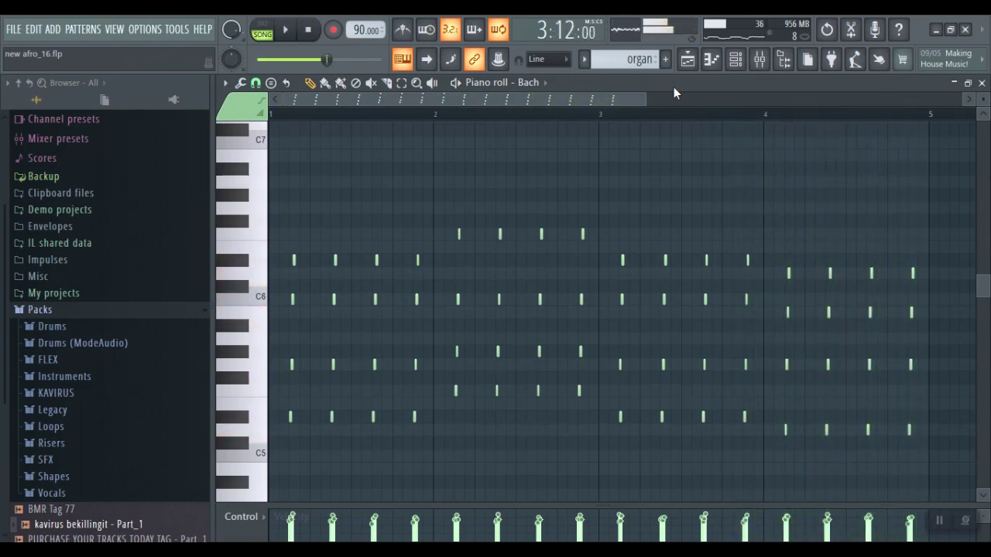
{"action": "key", "text": "F5"}
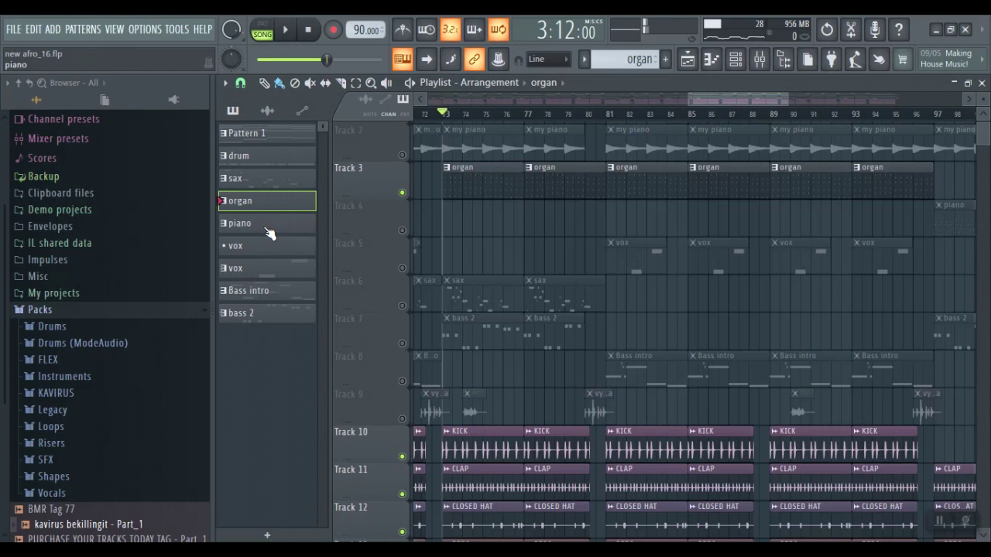
Open the piano pattern's notes in the piano roll and inspect the Acoustic nylon channel's Sytrus instrument from the channel rack.
{"action": "key", "text": "F7"}
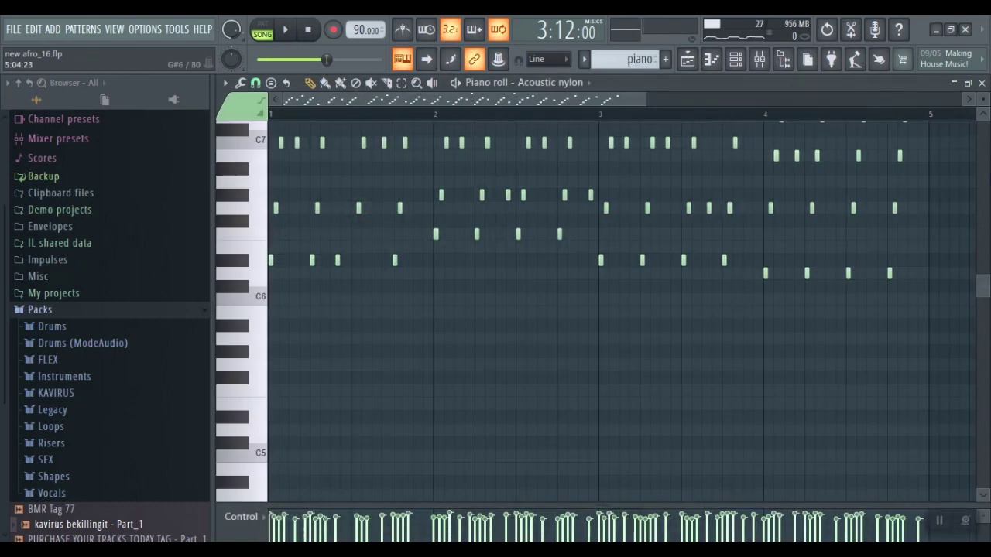
{"action": "left_click_drag", "start_coordinate": [986, 284], "coordinate": [985, 241]}
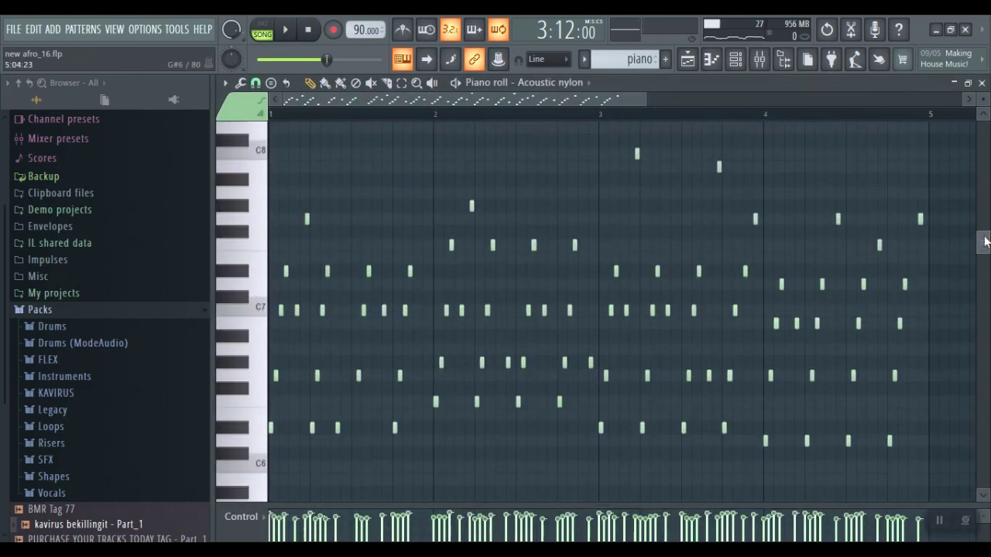
{"action": "left_click", "coordinate": [735, 61]}
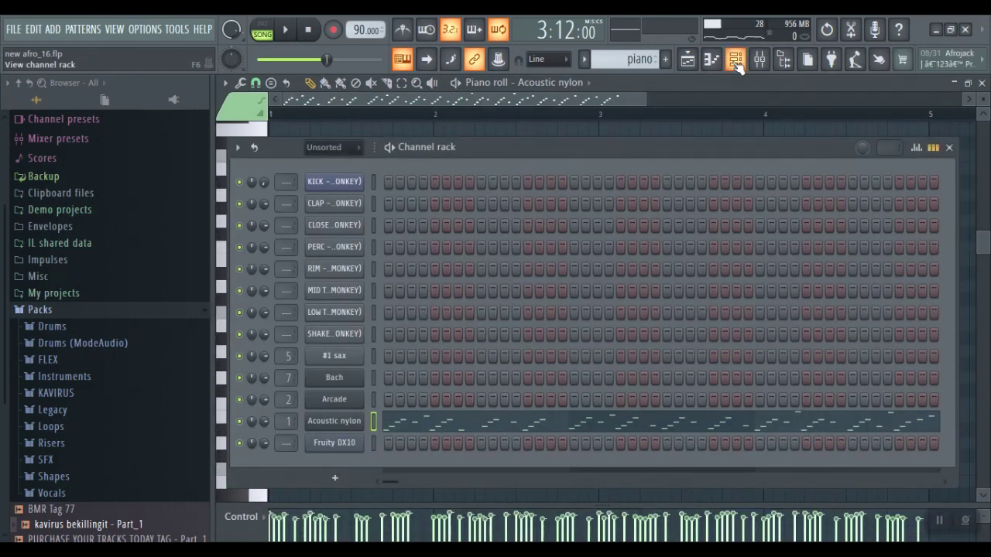
{"action": "left_click", "coordinate": [334, 421]}
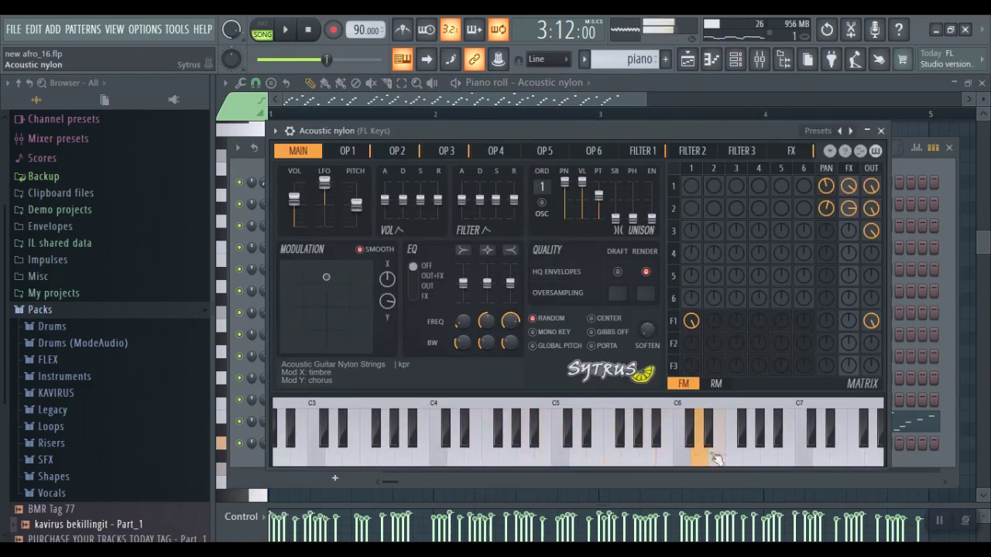
{"action": "key", "text": "Escape"}
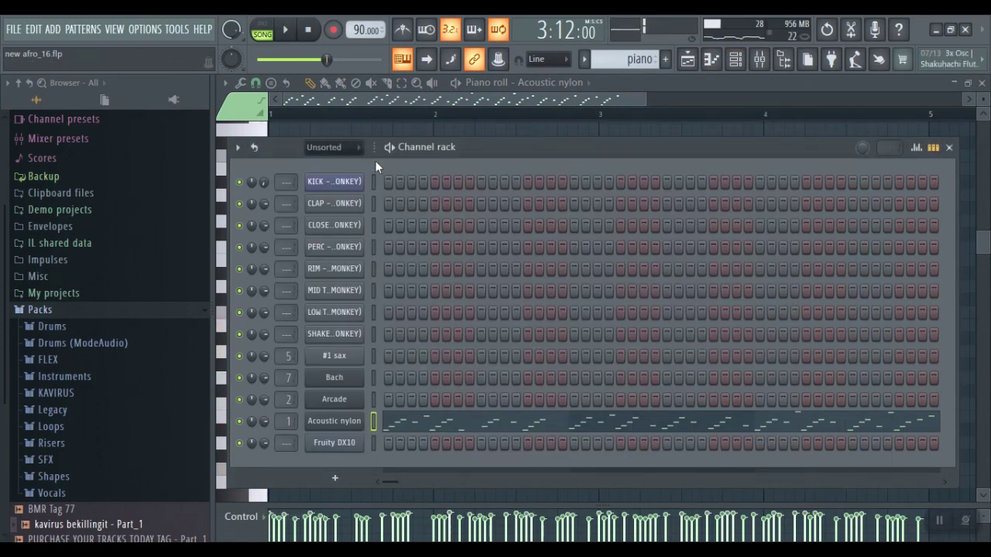
{"action": "key", "text": "F6"}
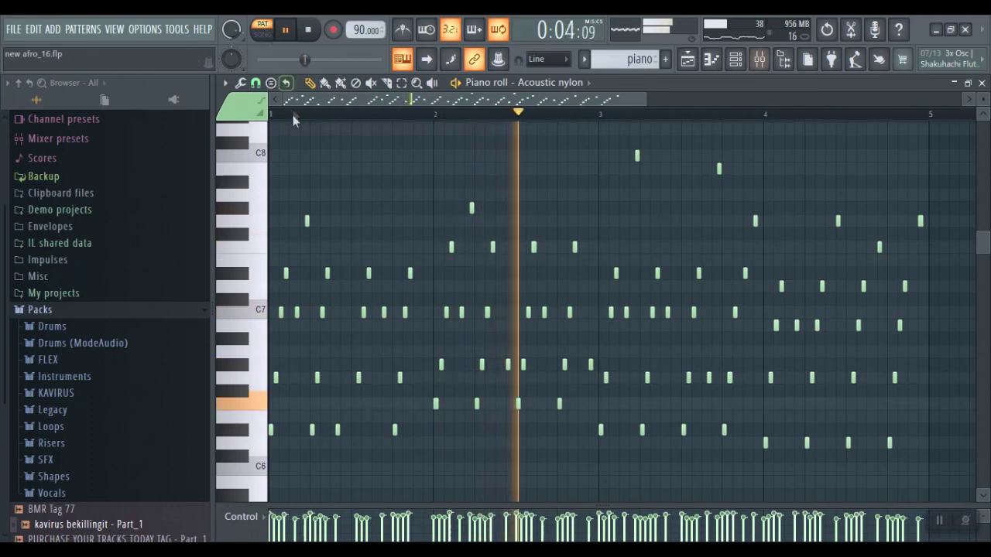
Inspect the HalfTime effect on the FL Keys mixer track while the piano pattern plays, then stop playback and return to the playlist.
{"action": "key", "text": "F9"}
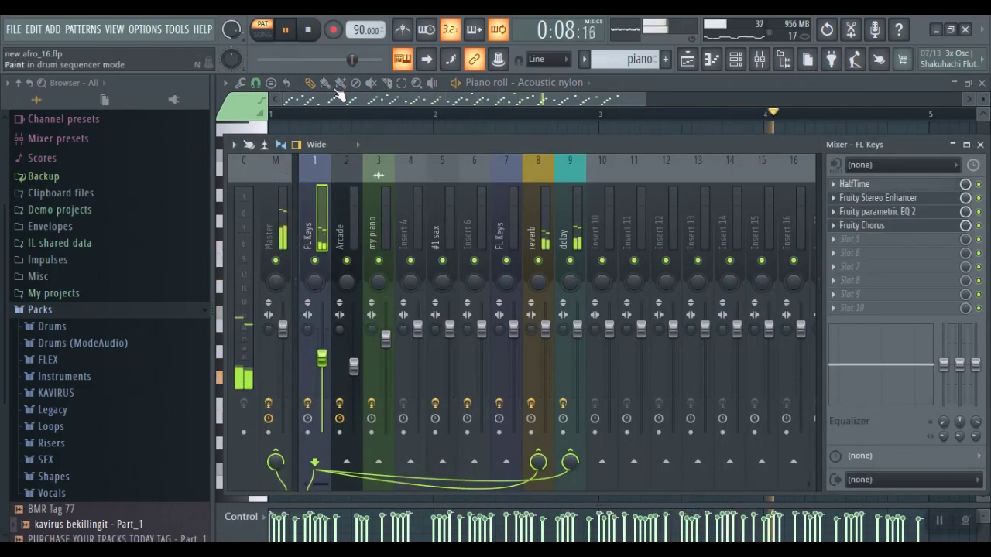
{"action": "left_click", "coordinate": [888, 188]}
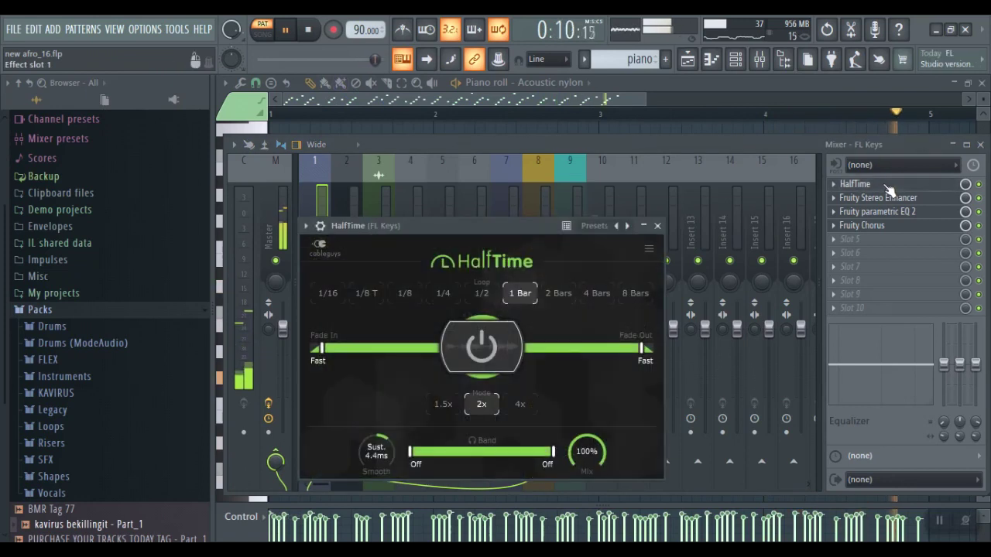
{"action": "left_click", "coordinate": [674, 146]}
{"action": "key", "text": "F9"}
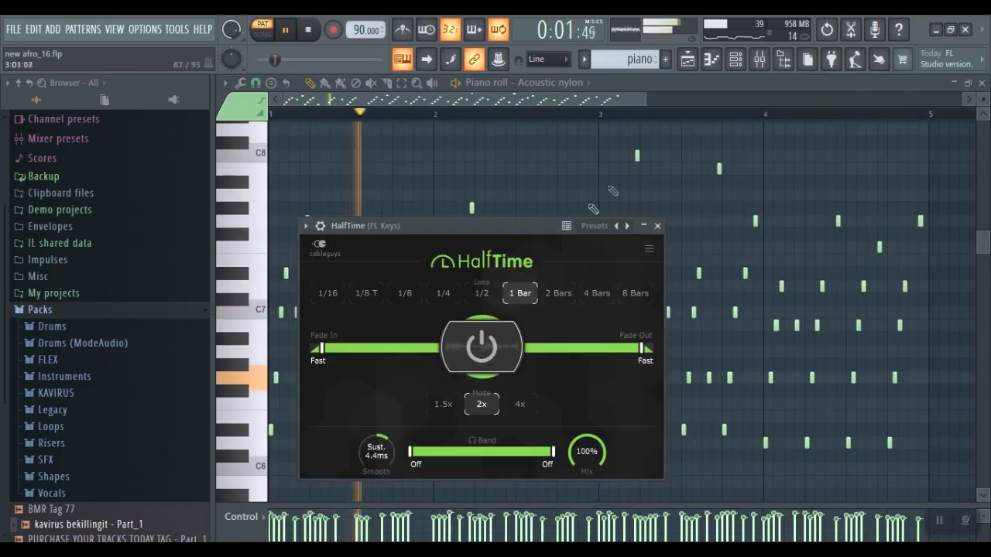
{"action": "left_click_drag", "start_coordinate": [514, 229], "coordinate": [646, 264]}
{"action": "key", "text": "Escape"}
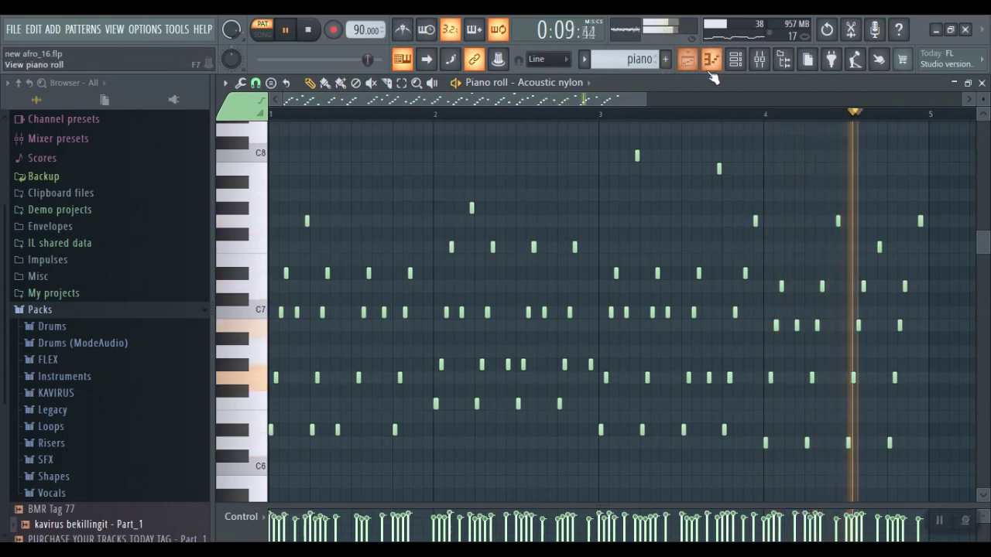
{"action": "key", "text": "space"}
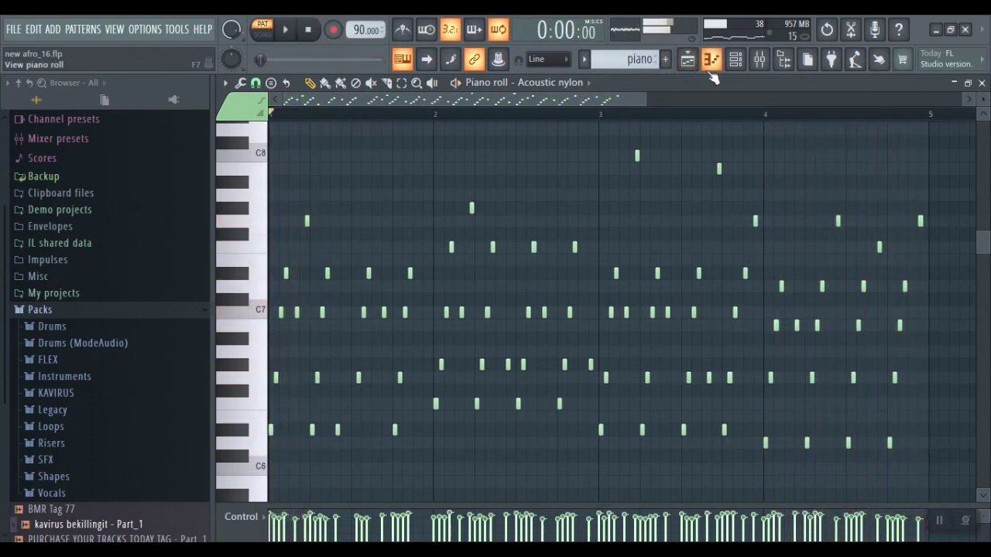
{"action": "left_click", "coordinate": [710, 62]}
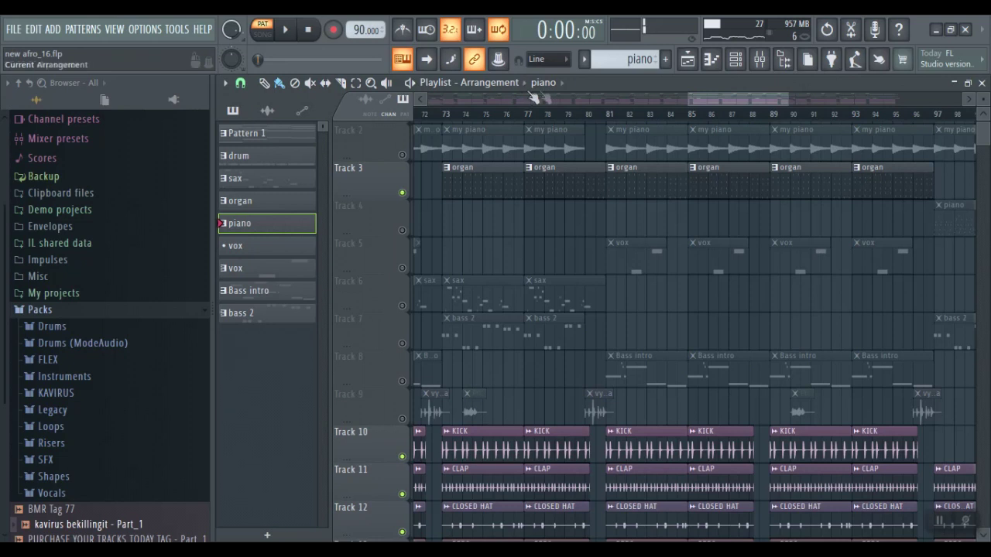
Mute the organ on track 3, unmute the piano on track 4, and play the song from bar 49.
{"action": "left_click_drag", "start_coordinate": [689, 99], "coordinate": [536, 112]}
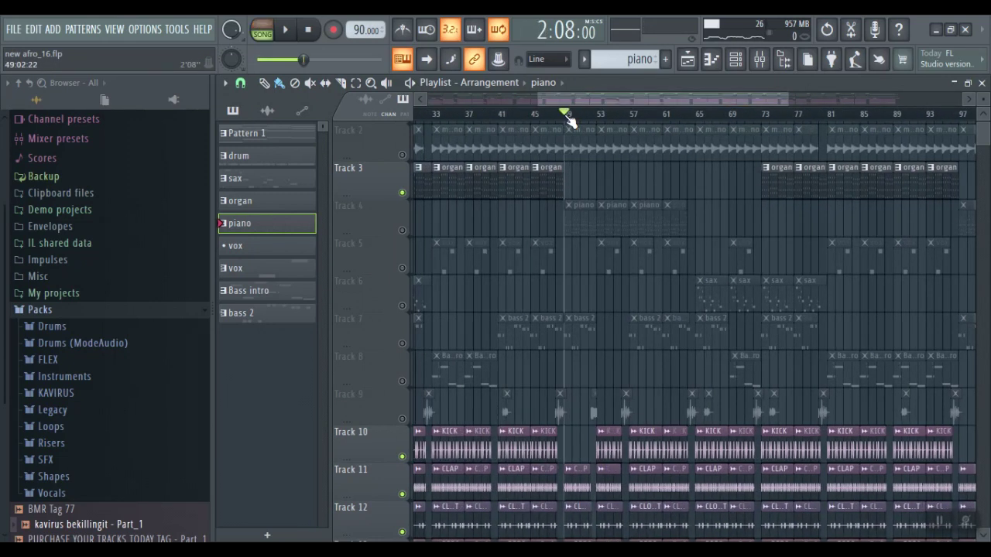
{"action": "left_click", "coordinate": [402, 193]}
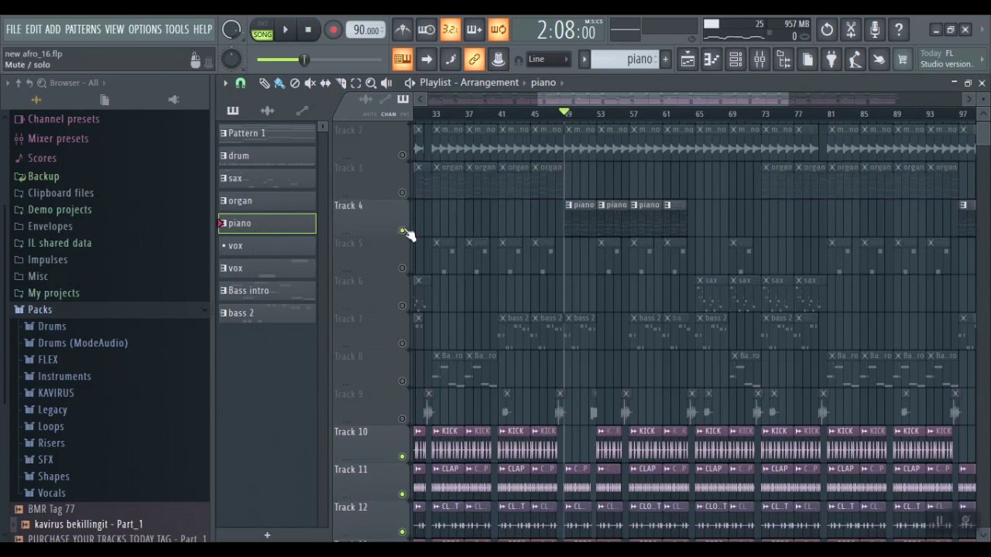
{"action": "left_click_drag", "start_coordinate": [786, 101], "coordinate": [655, 107]}
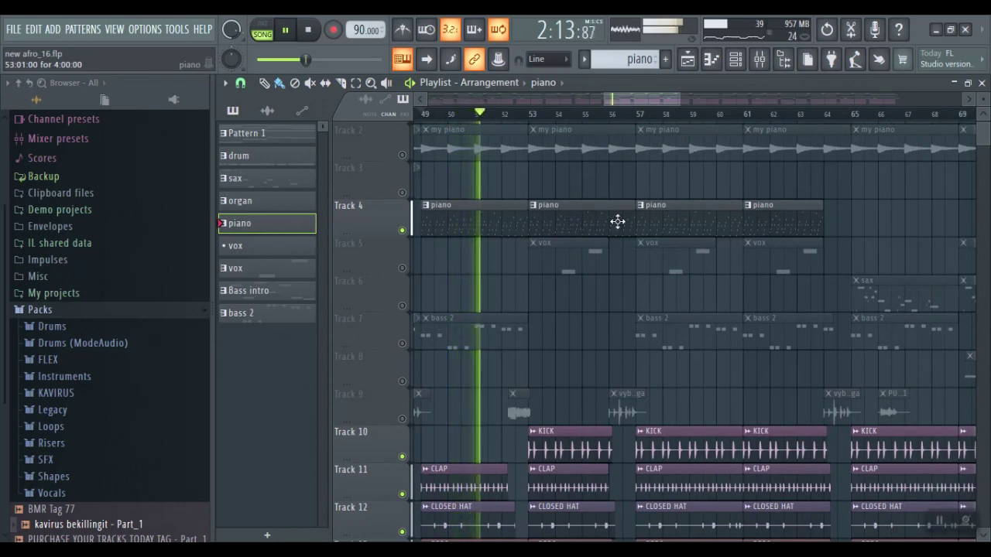
{"action": "left_click", "coordinate": [402, 419]}
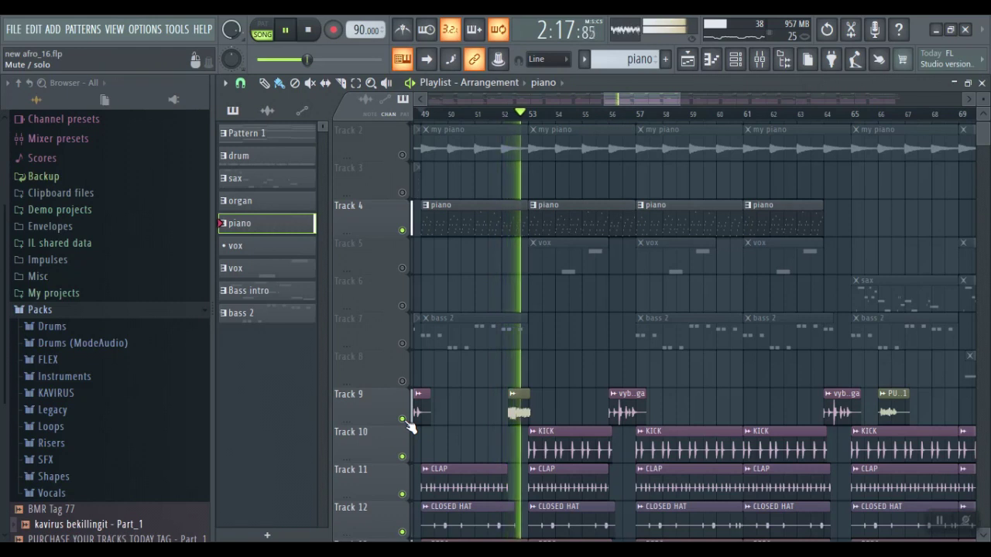
{"action": "left_click", "coordinate": [403, 419]}
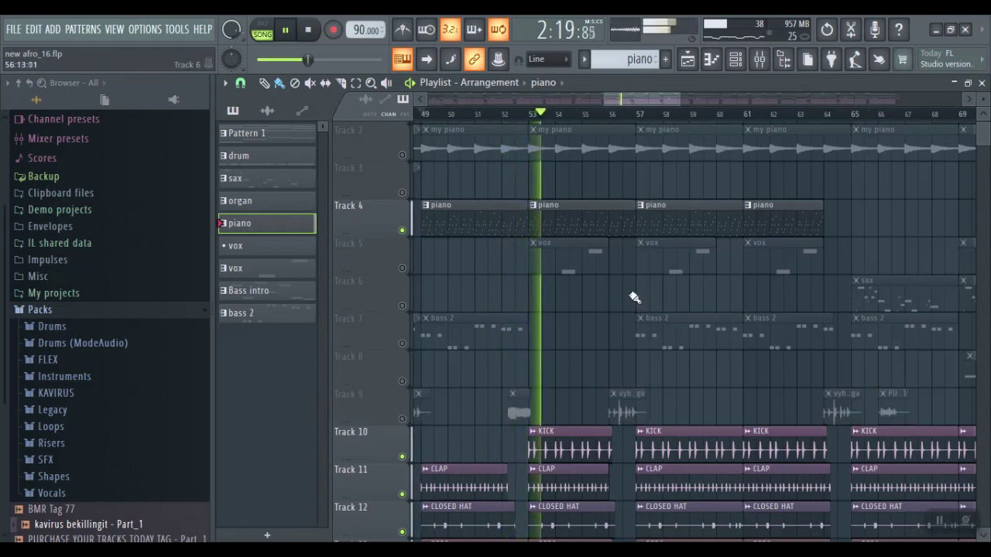
Open the track 4 piano clip's notes in the piano roll, examine all four bars during song playback, and stop the song.
{"action": "double_click", "coordinate": [586, 219]}
{"action": "left_click_drag", "start_coordinate": [563, 100], "coordinate": [383, 104]}
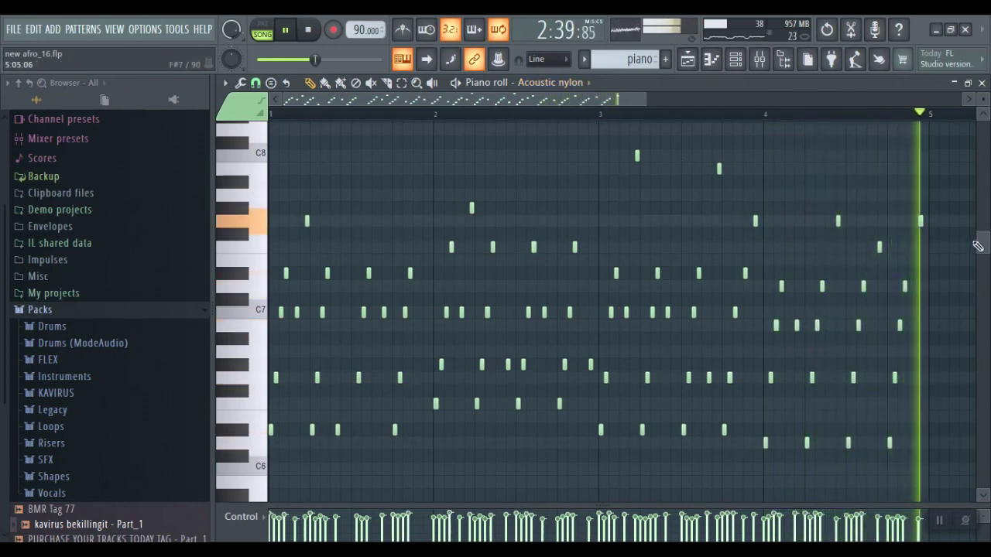
{"action": "key", "text": "space"}
{"action": "key", "text": "Escape"}
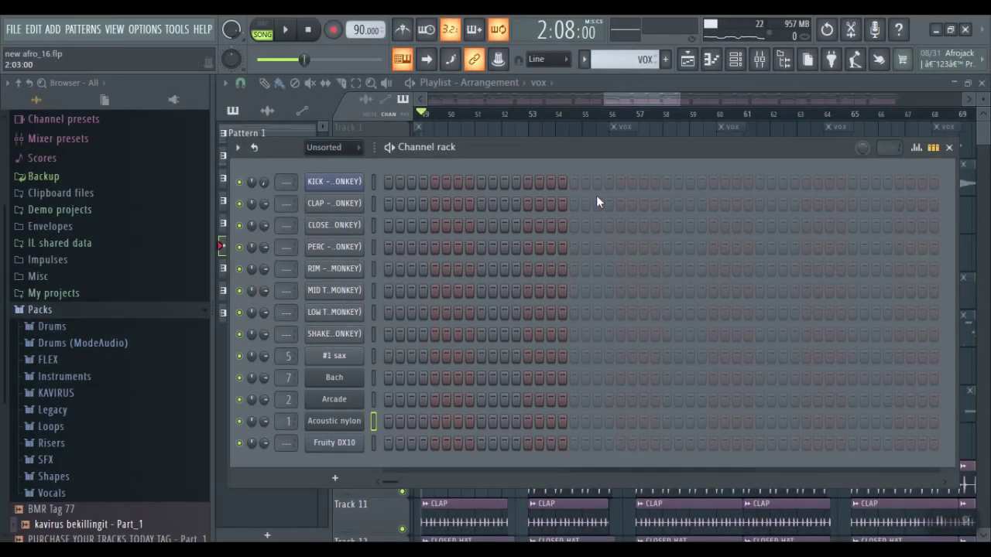
Unmute the vox audio on track 1 and inspect the sample settings of its clip at bar 56.
{"action": "left_click", "coordinate": [628, 120]}
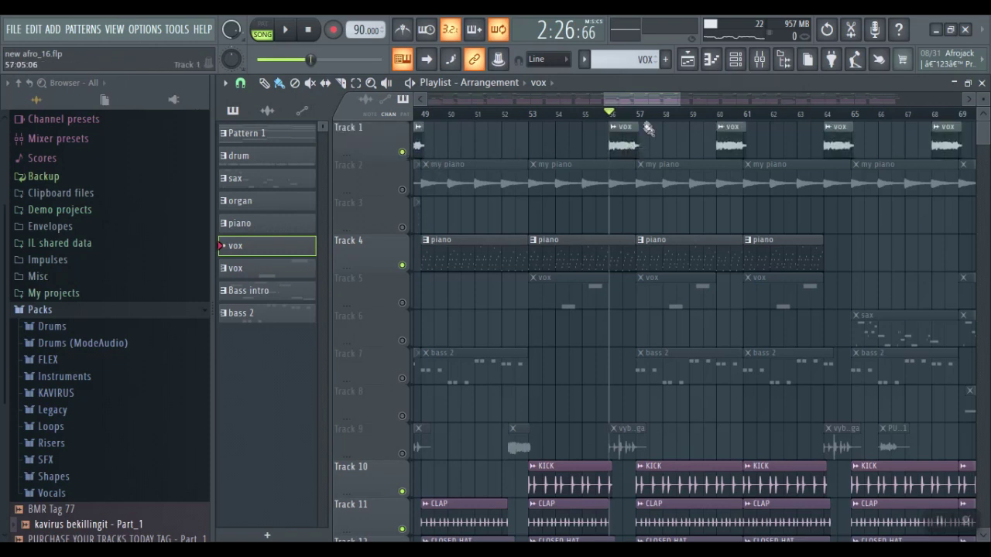
{"action": "double_click", "coordinate": [619, 142]}
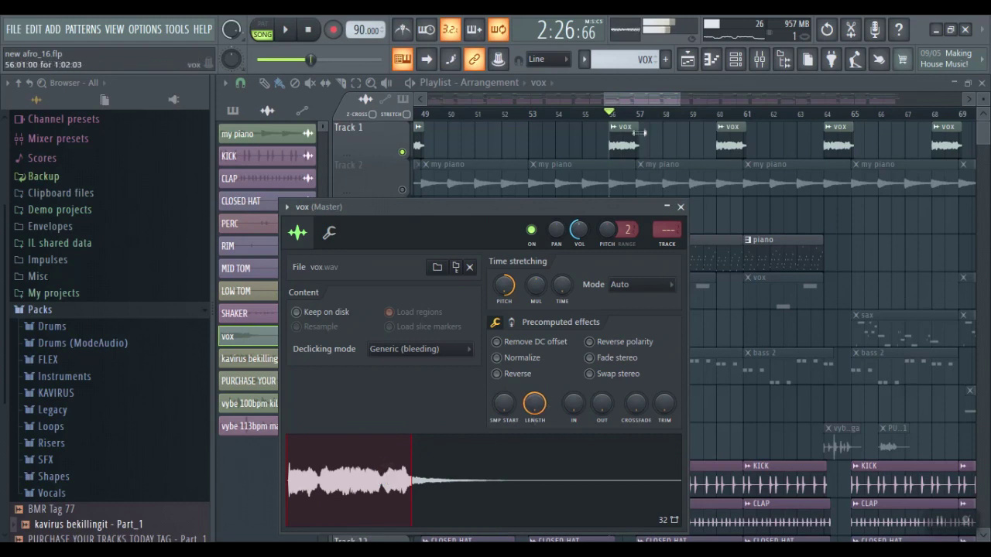
{"action": "key", "text": "Escape"}
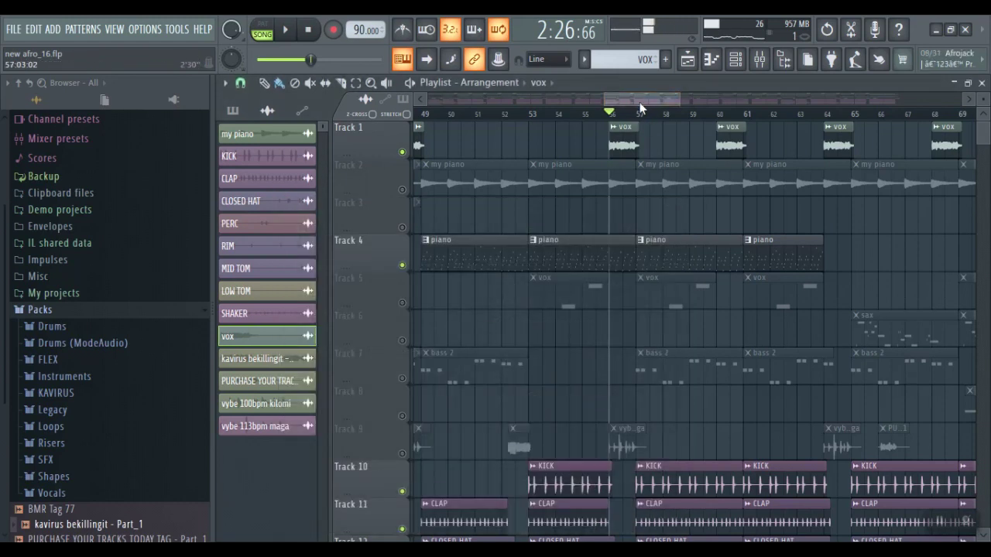
Play the song from bar 53 with the playlist focused on the track 1 vox clips.
{"action": "left_click", "coordinate": [531, 115]}
{"action": "key", "text": "space"}
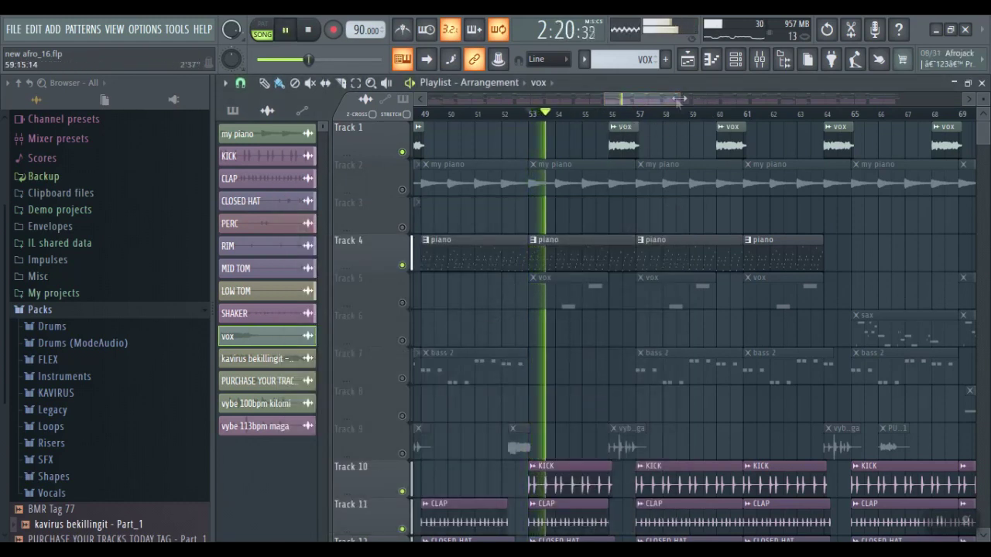
{"action": "left_click_drag", "start_coordinate": [677, 102], "coordinate": [639, 101]}
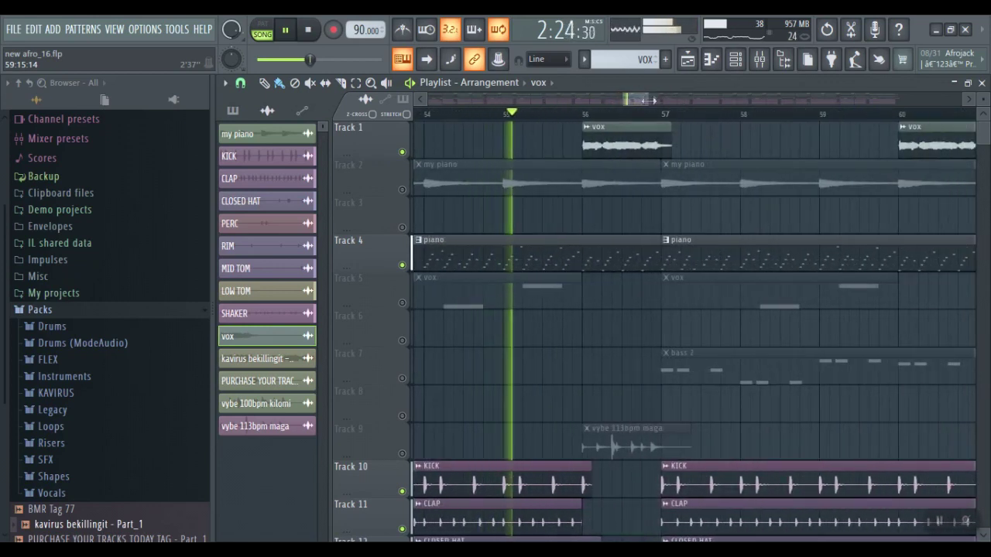
{"action": "left_click_drag", "start_coordinate": [650, 100], "coordinate": [658, 96]}
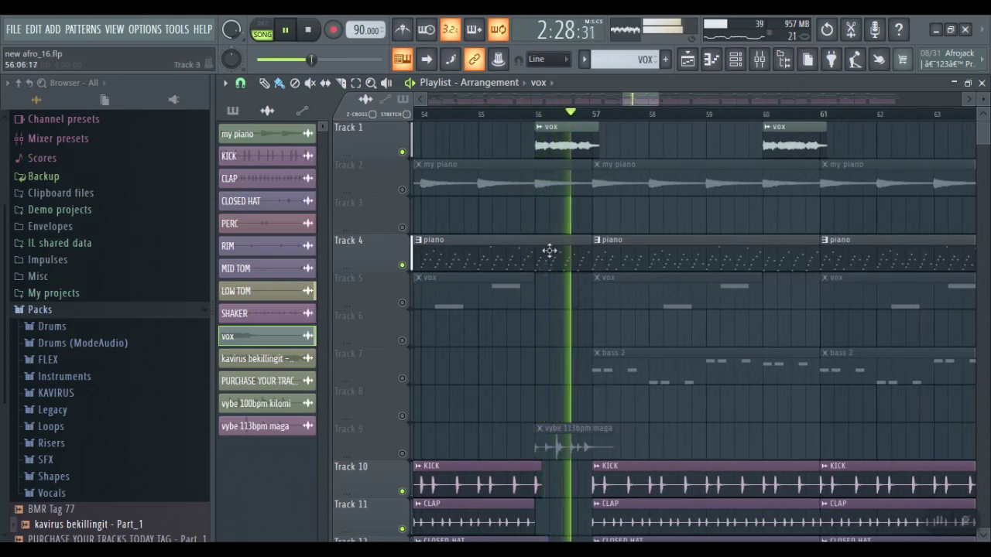
Examine the track 5 vox pattern's notes in the piano roll and its Arcade channel in the channel rack, then stop playback and return to the playlist.
{"action": "double_click", "coordinate": [478, 289]}
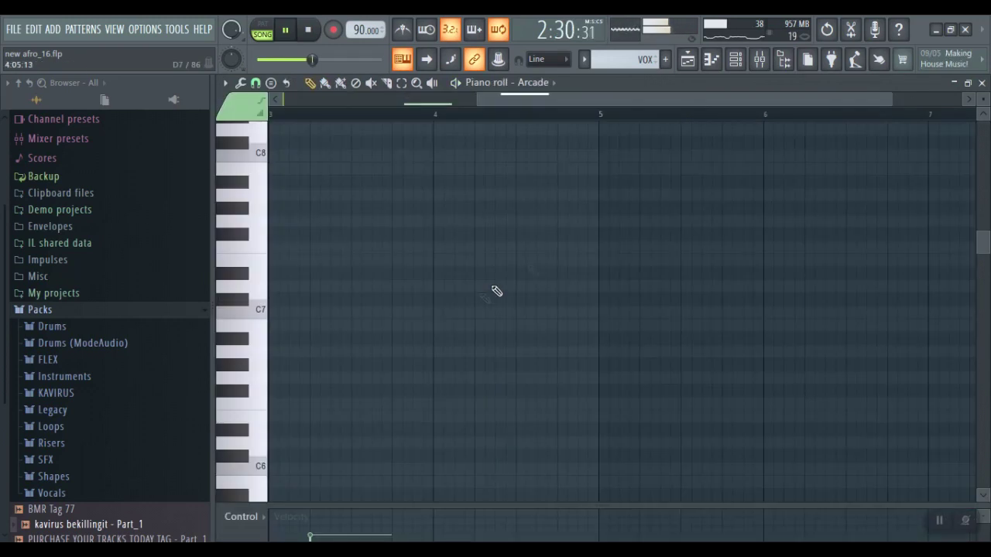
{"action": "left_click_drag", "start_coordinate": [980, 246], "coordinate": [980, 298]}
{"action": "left_click_drag", "start_coordinate": [547, 101], "coordinate": [293, 138]}
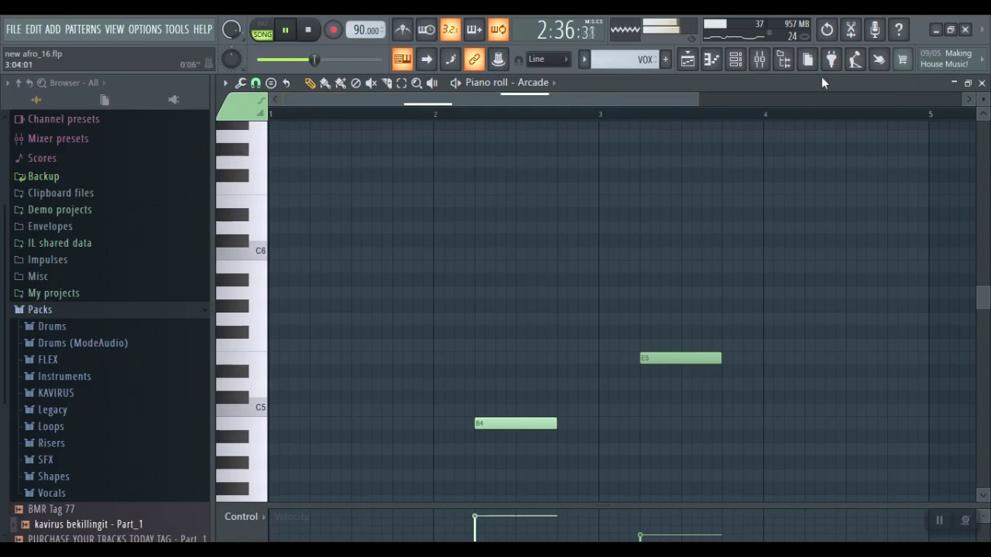
{"action": "left_click", "coordinate": [735, 62]}
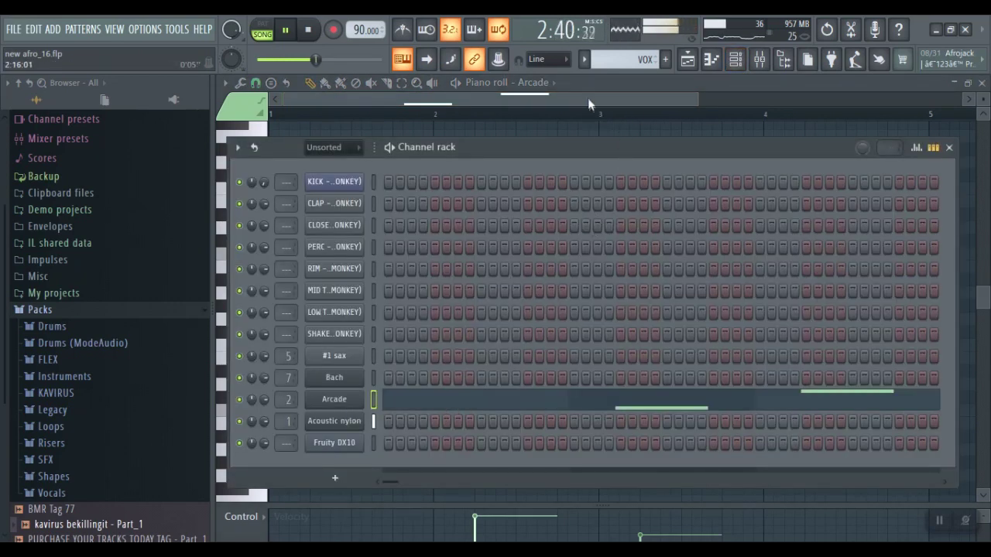
{"action": "key", "text": "F6"}
{"action": "key", "text": "space"}
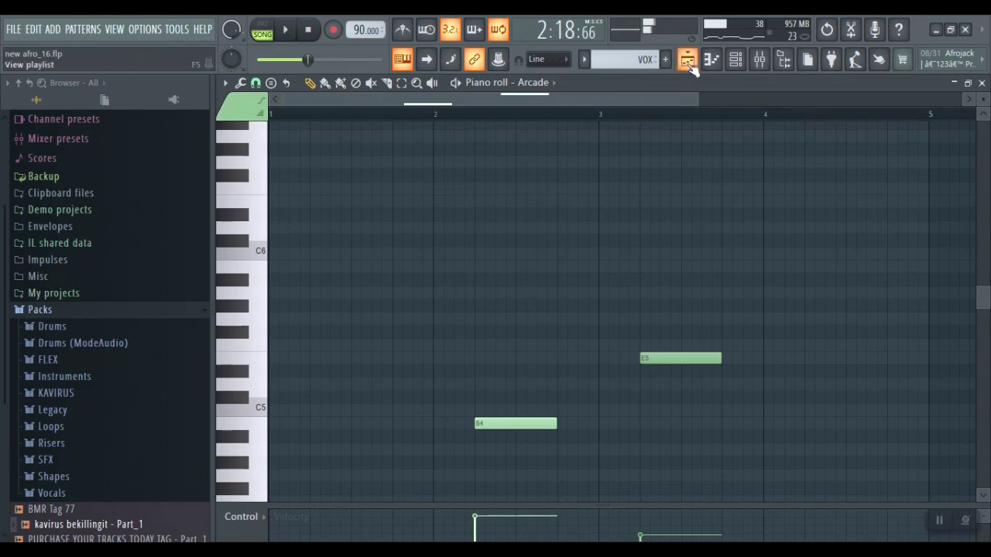
{"action": "left_click", "coordinate": [687, 62]}
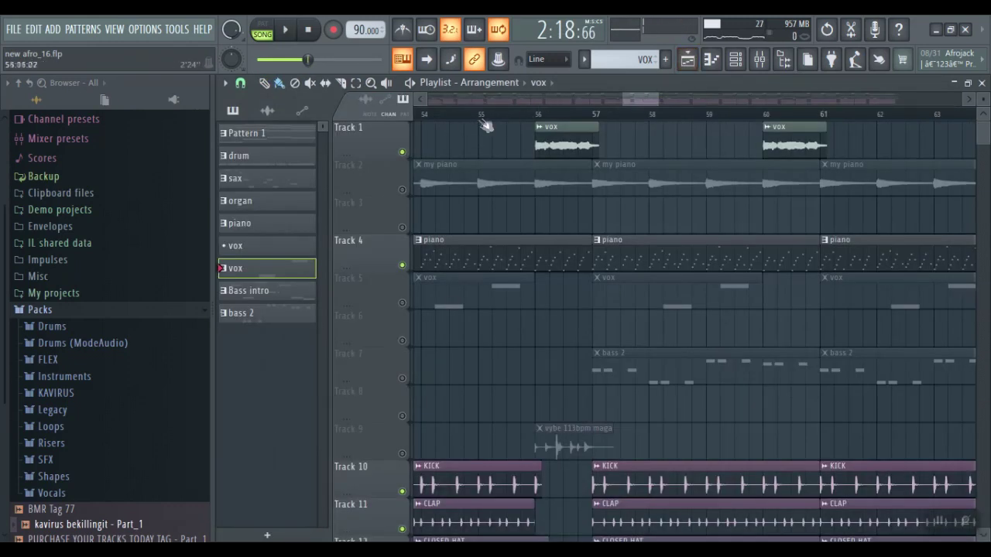
Replay the section from bar 53 to hear the vox audio together with the piano and drums, then stop the song.
{"action": "mouse_move", "coordinate": [644, 101]}
{"action": "left_mouse_down"}
{"action": "mouse_move", "coordinate": [628, 107]}
{"action": "mouse_move", "coordinate": [640, 100]}
{"action": "left_mouse_up"}
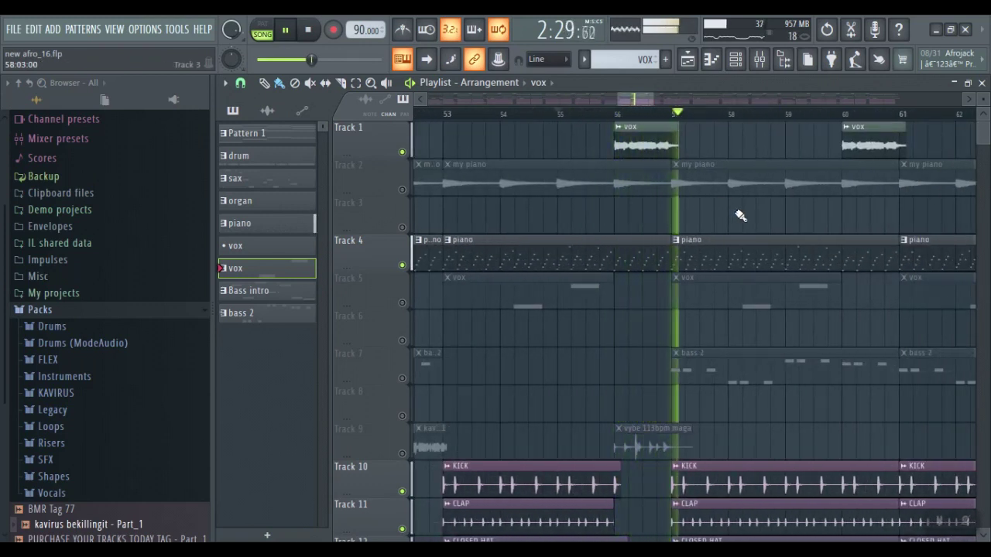
{"action": "left_click_drag", "start_coordinate": [618, 100], "coordinate": [645, 100]}
{"action": "key", "text": "space"}
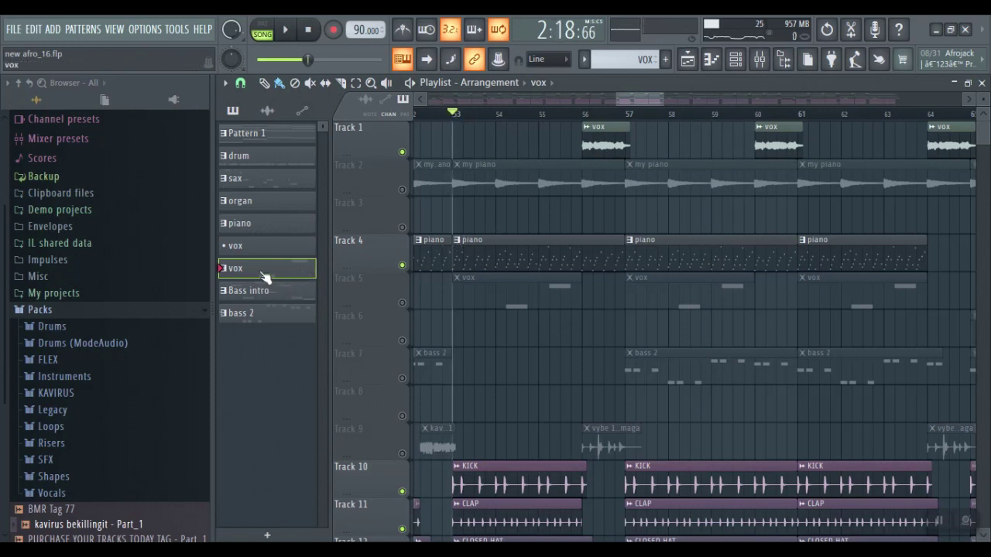
Unmute the track 5 vox and play its Arcade pattern in the piano roll, then stop and return to the playlist.
{"action": "left_click", "coordinate": [403, 303]}
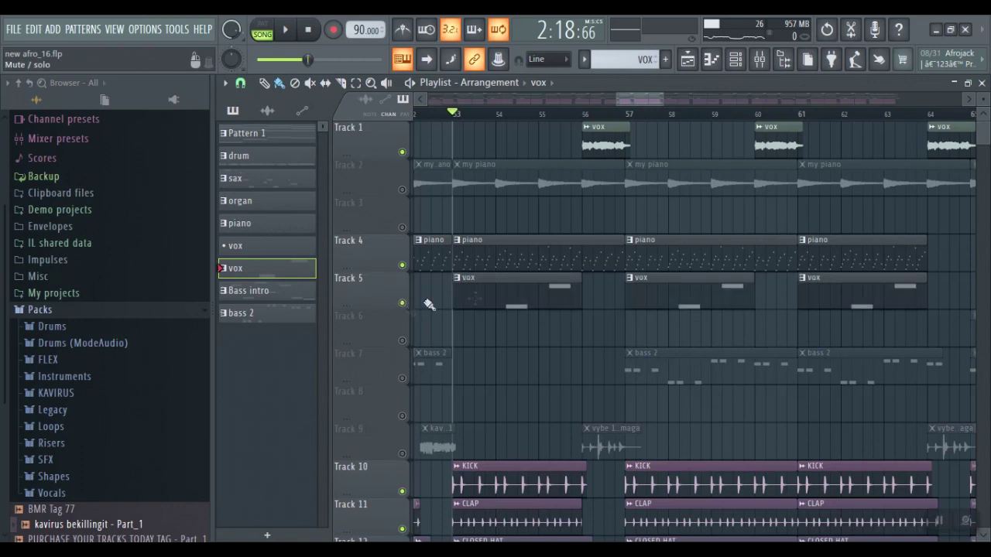
{"action": "double_click", "coordinate": [524, 287]}
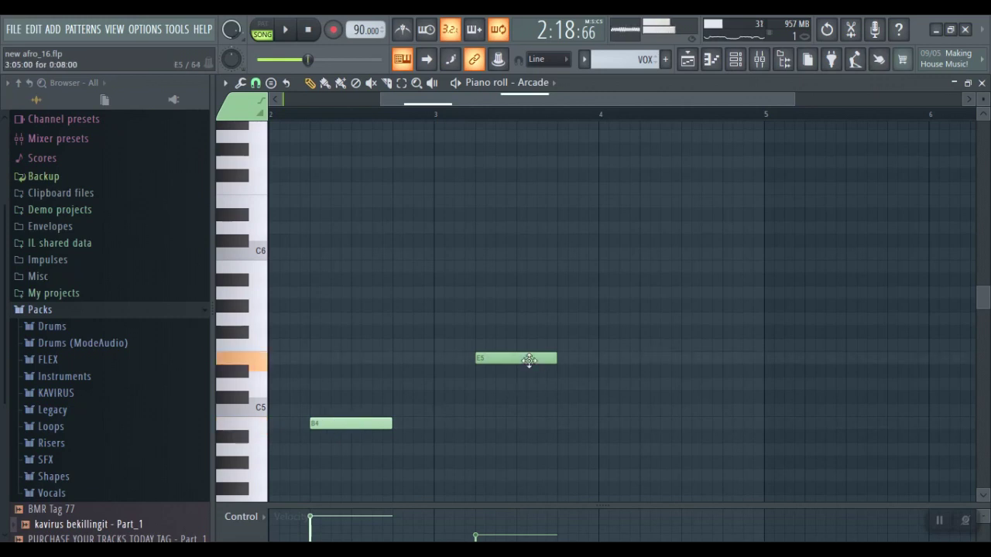
{"action": "left_click_drag", "start_coordinate": [447, 101], "coordinate": [350, 101]}
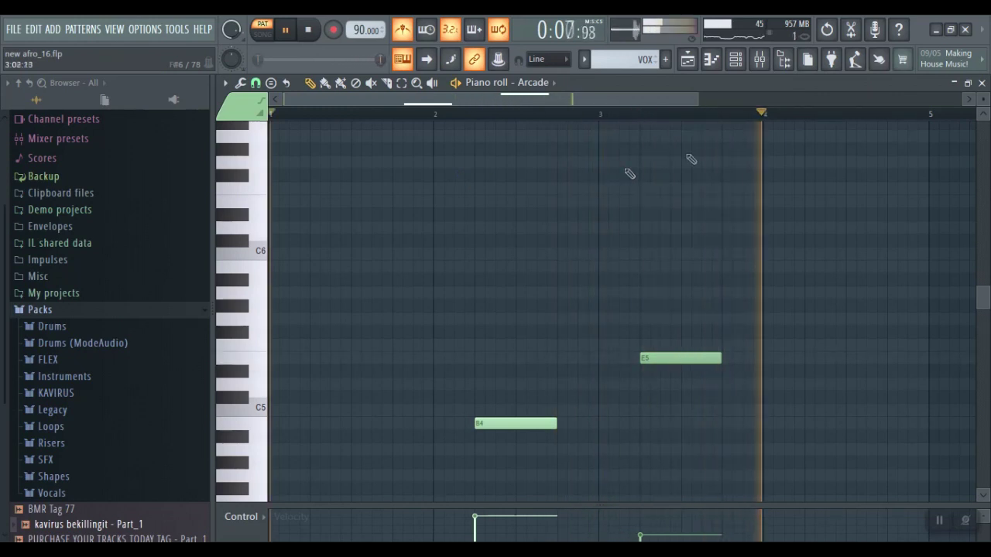
{"action": "key", "text": "space"}
{"action": "left_click", "coordinate": [981, 82]}
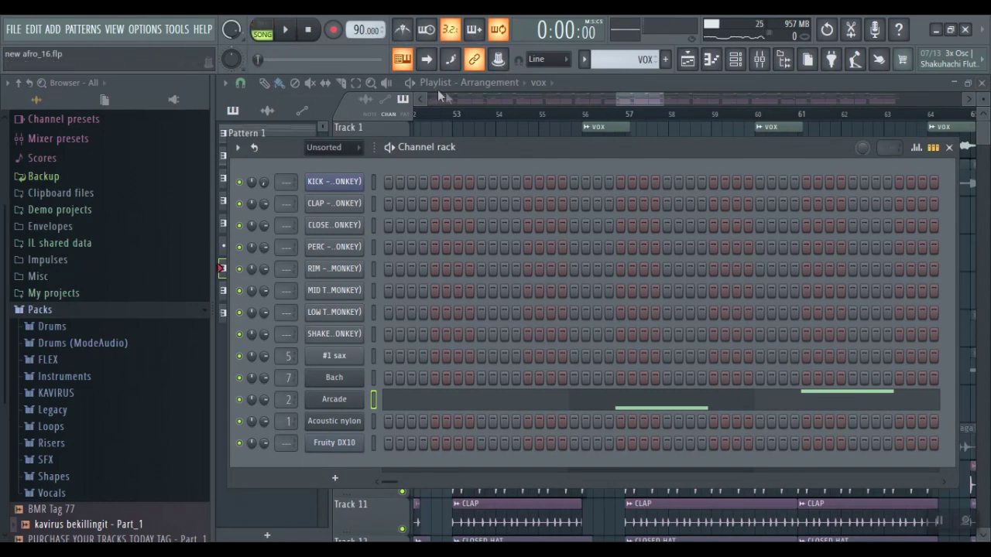
{"action": "key", "text": "F6"}
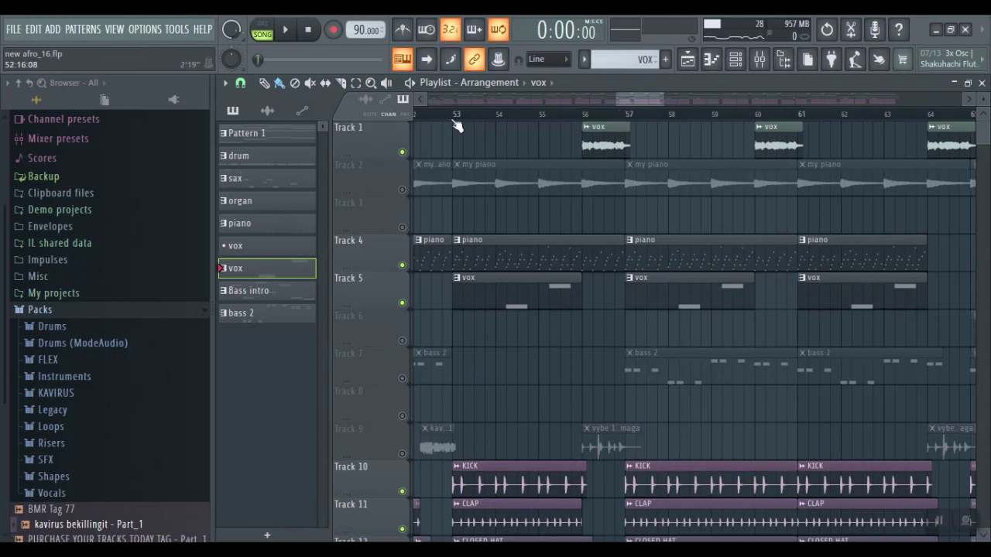
Play the song from bar 53, muting the track 4 piano briefly to compare the vox with and without it.
{"action": "key", "text": "space"}
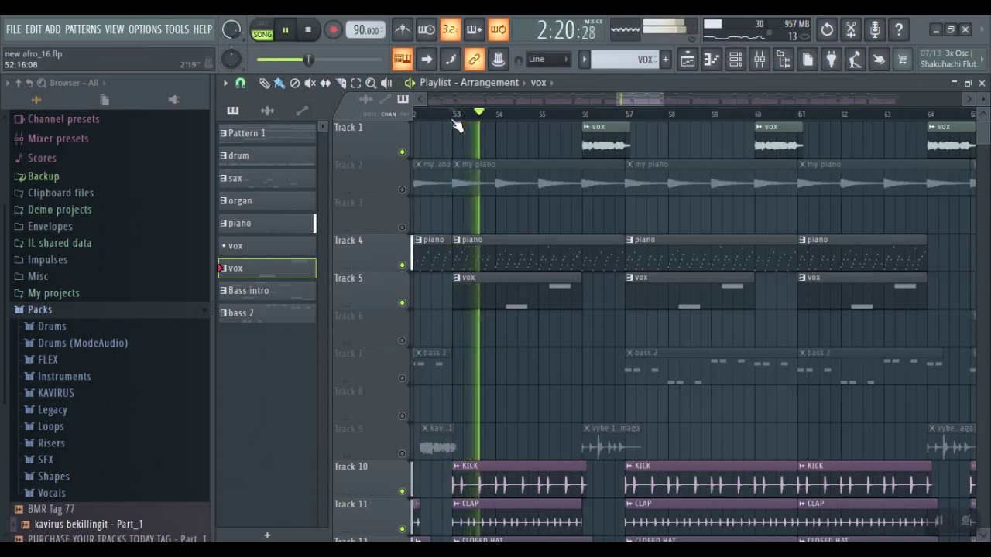
{"action": "left_click", "coordinate": [408, 270]}
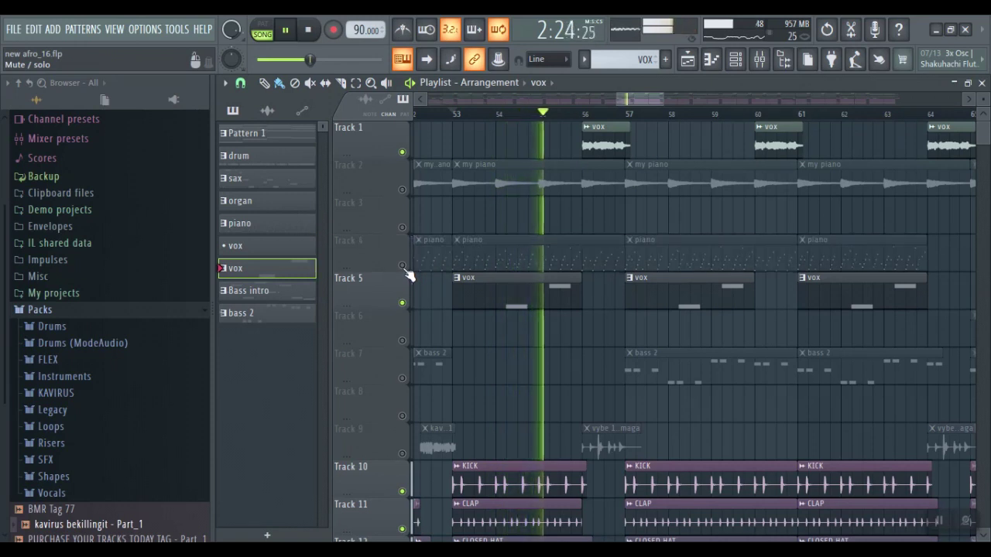
{"action": "left_click", "coordinate": [404, 268]}
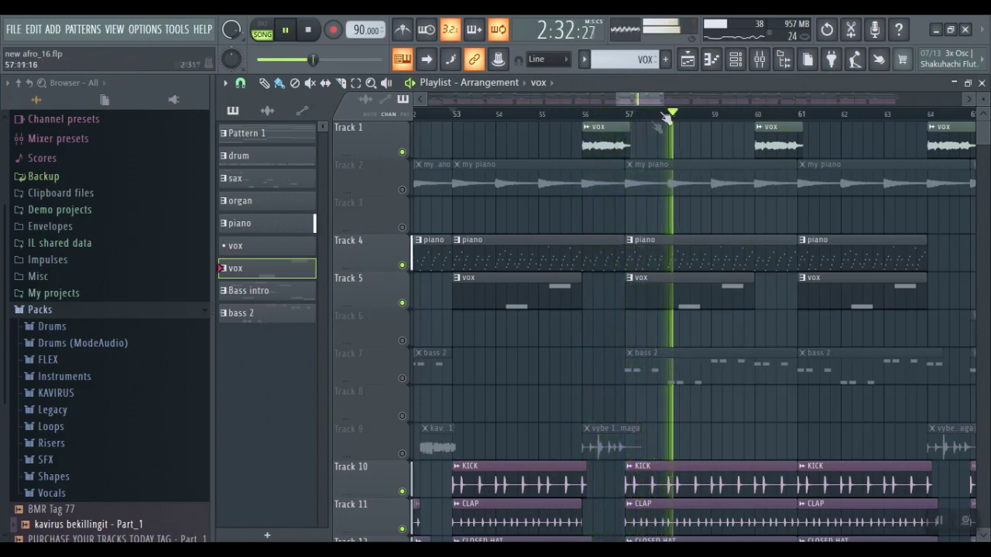
Play the Bass intro pattern while examining its notes and Fruity DX10 synth settings, then stop and return to the playlist.
{"action": "left_click_drag", "start_coordinate": [648, 99], "coordinate": [463, 111]}
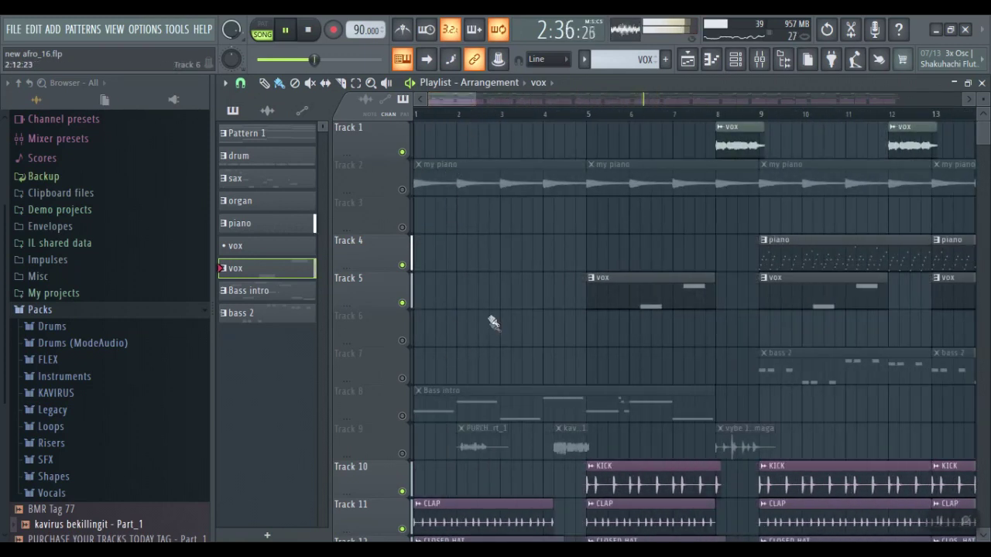
{"action": "double_click", "coordinate": [264, 298]}
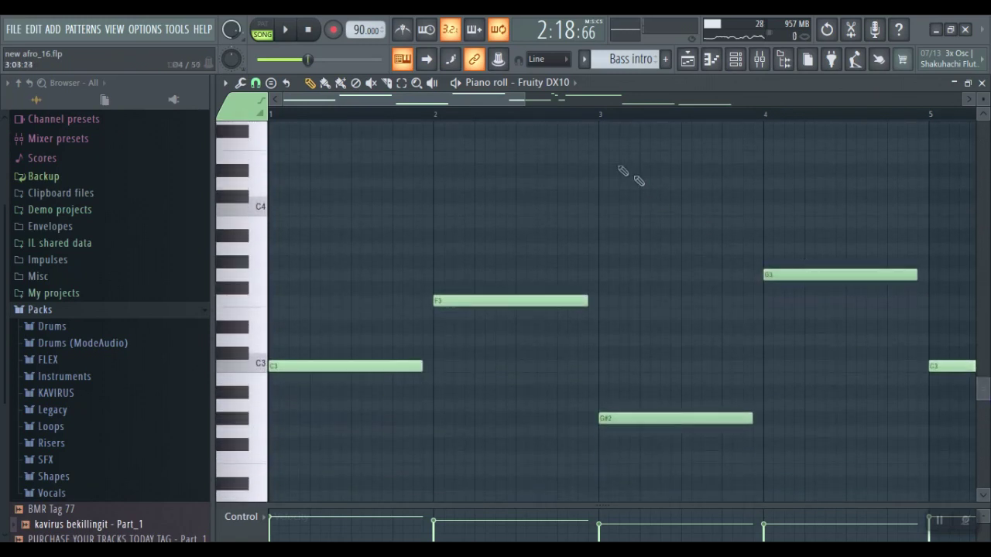
{"action": "left_click_drag", "start_coordinate": [526, 101], "coordinate": [739, 130]}
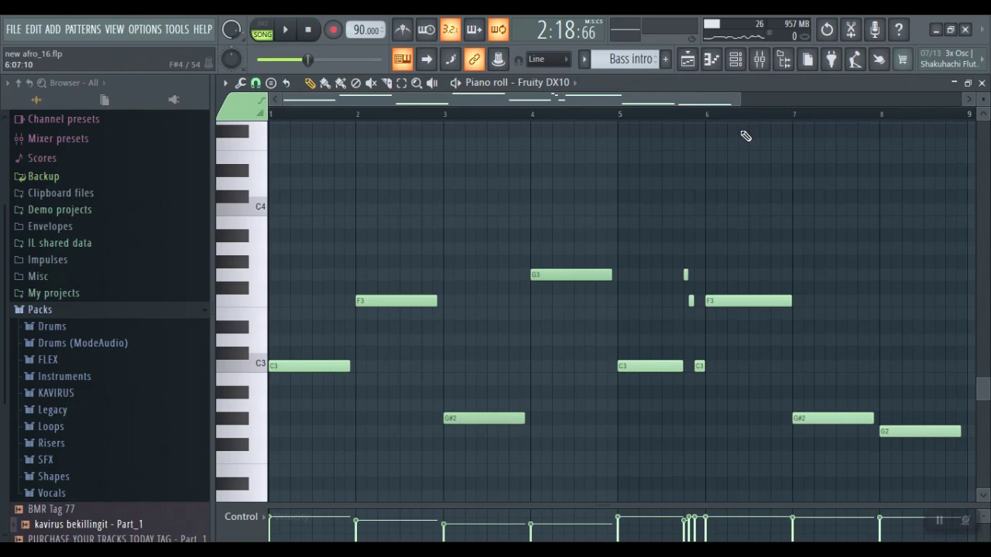
{"action": "key", "text": "F6"}
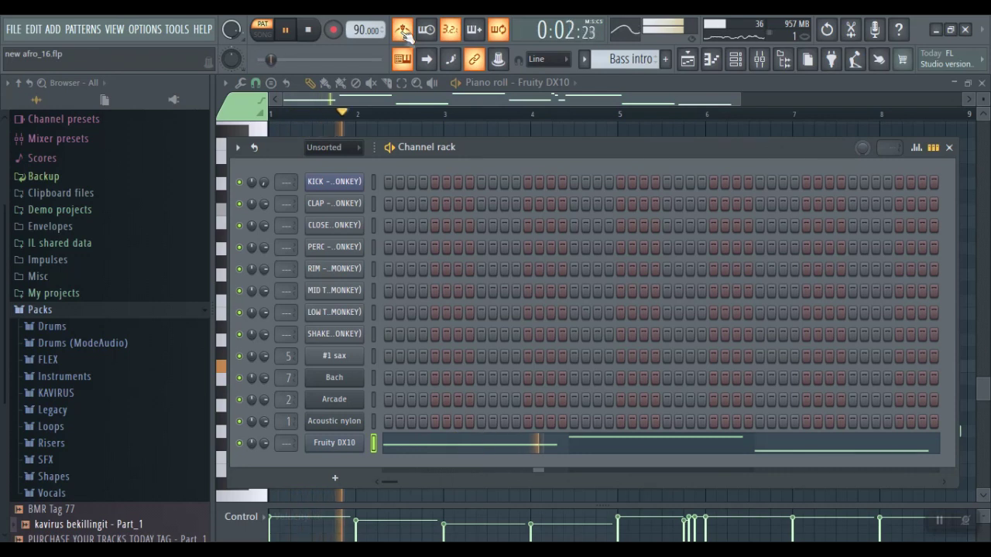
{"action": "left_click", "coordinate": [362, 442]}
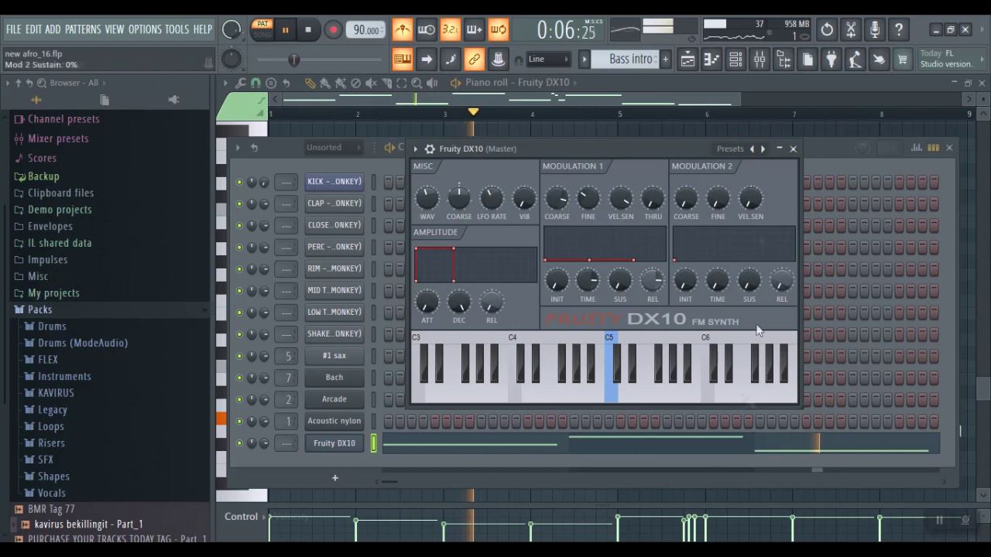
{"action": "left_click", "coordinate": [594, 454]}
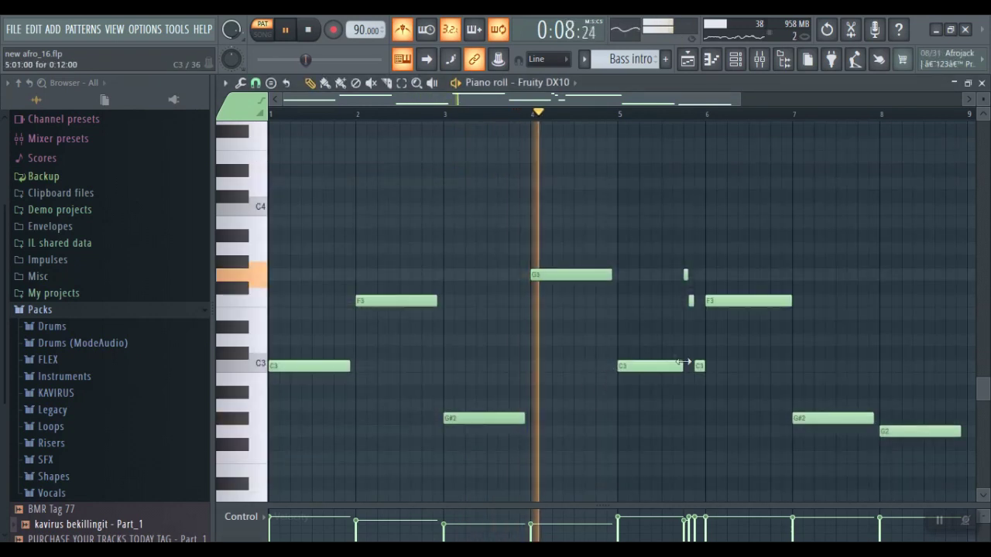
{"action": "left_click_drag", "start_coordinate": [740, 99], "coordinate": [790, 98]}
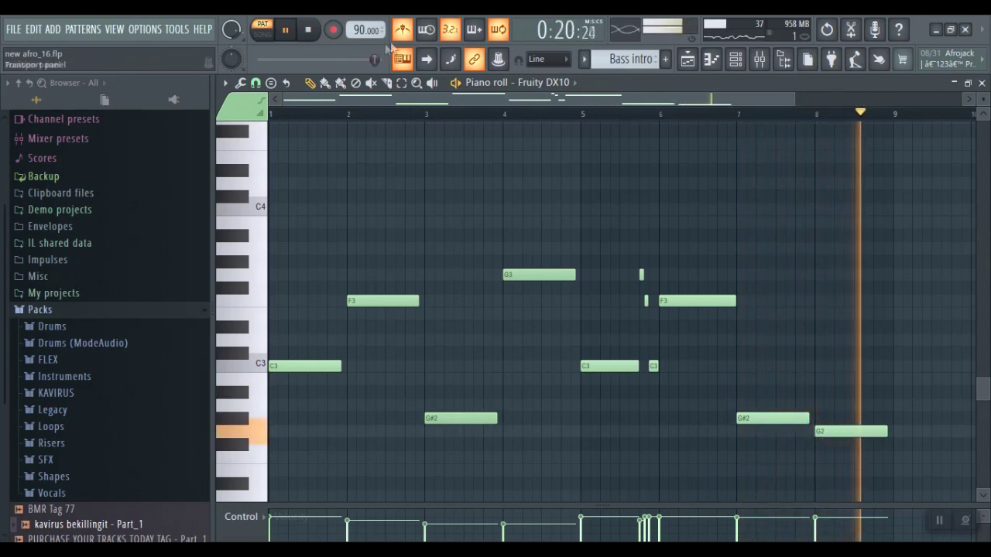
{"action": "key", "text": "space"}
{"action": "key", "text": "F5"}
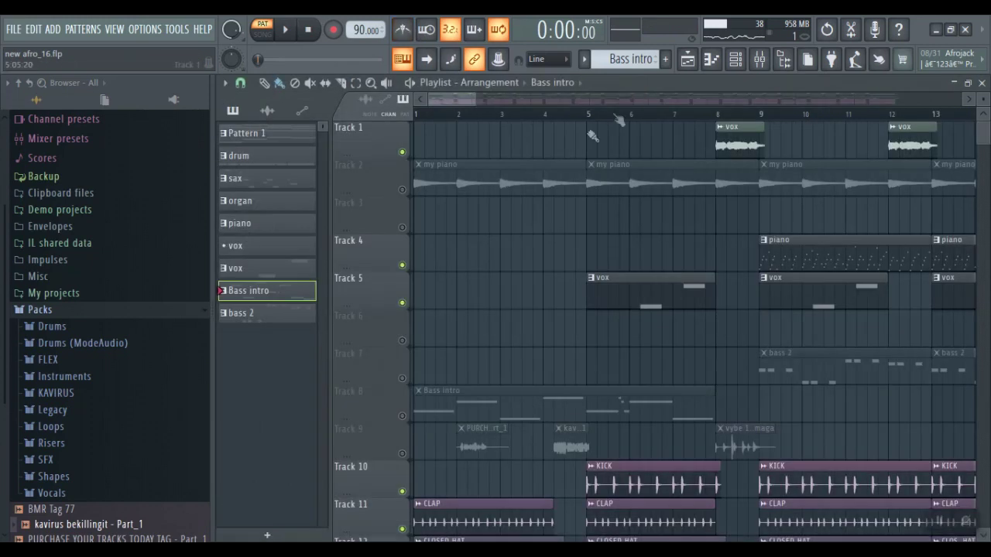
Unmute the Bass intro on track 8 and play the song from the start through bar 8, then stop.
{"action": "left_click", "coordinate": [403, 416]}
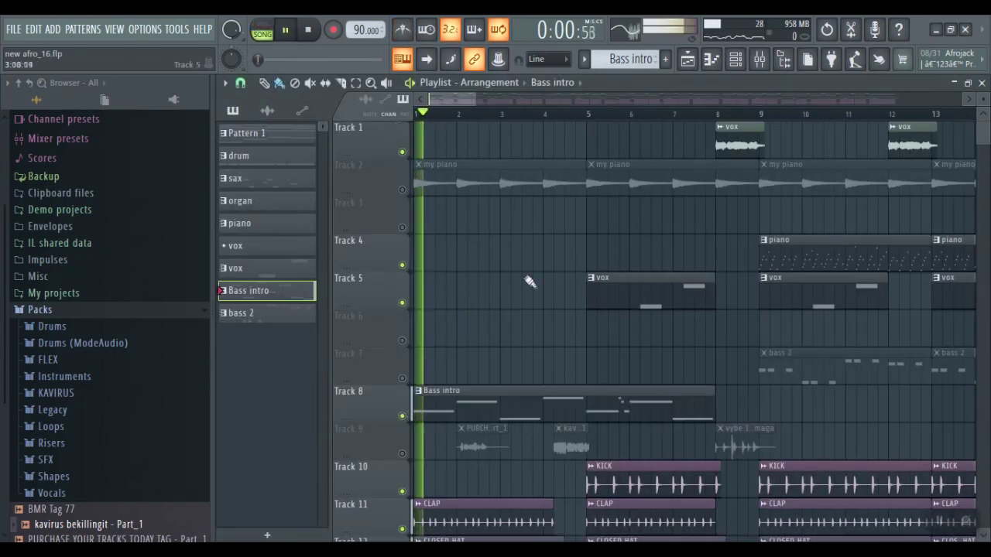
{"action": "left_click_drag", "start_coordinate": [983, 138], "coordinate": [982, 137]}
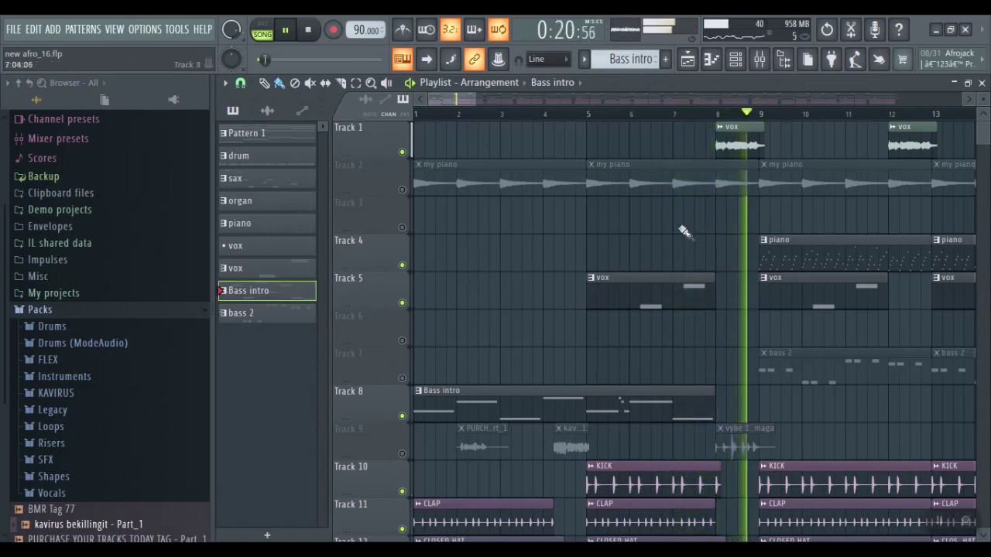
{"action": "key", "text": "space"}
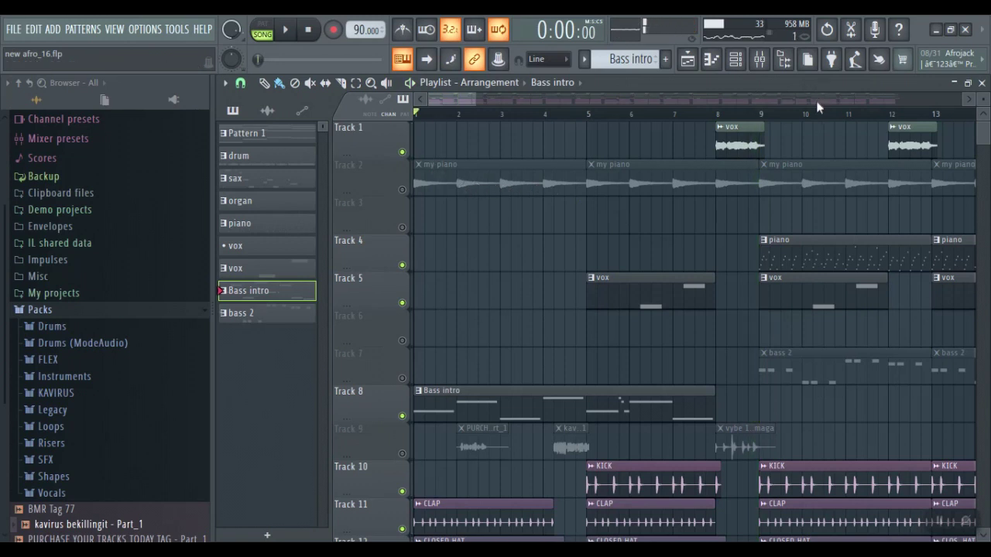
Examine the bass 2 pattern's notes in the piano roll and its Fruity DX10 channel in the channel rack.
{"action": "double_click", "coordinate": [265, 314]}
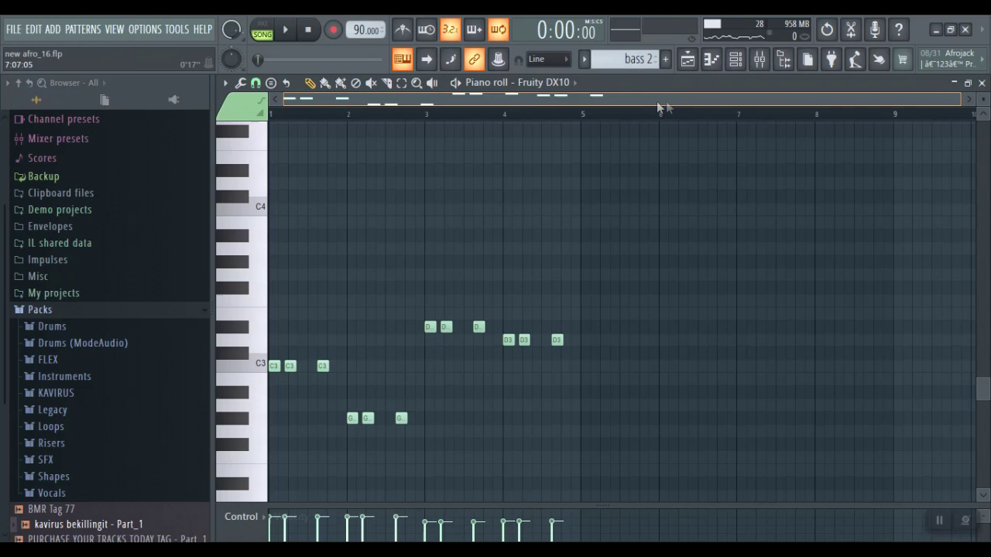
{"action": "left_click", "coordinate": [734, 62]}
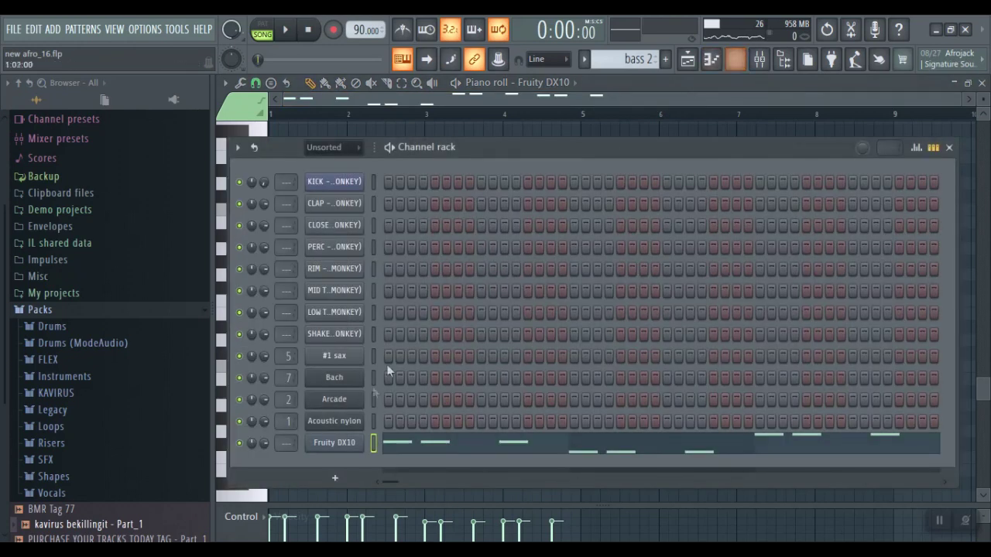
{"action": "left_click", "coordinate": [346, 448]}
{"action": "key", "text": "Escape"}
{"action": "key", "text": "Escape"}
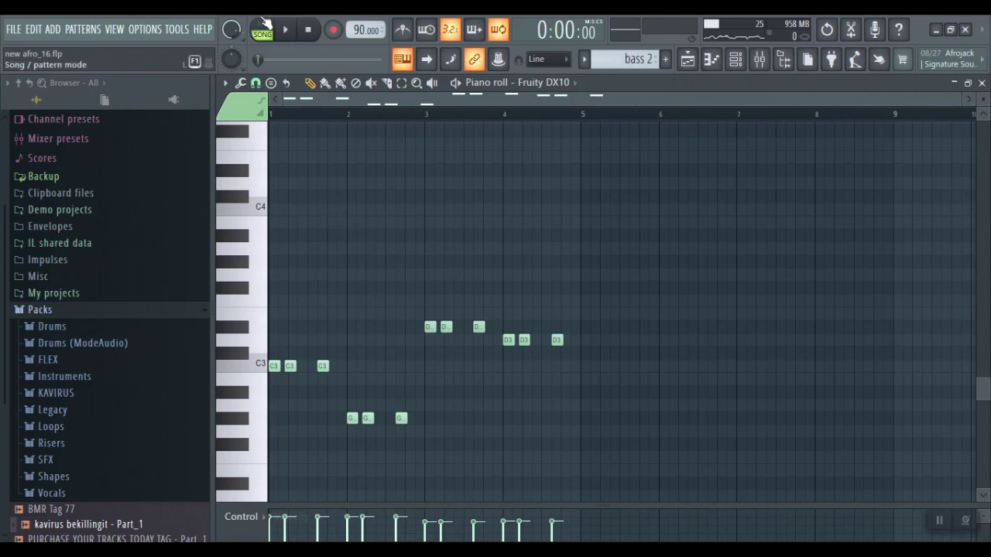
Play the bass 2 pattern in pattern mode, try its last note at a lower pitch, and replay the pattern.
{"action": "key", "text": "space"}
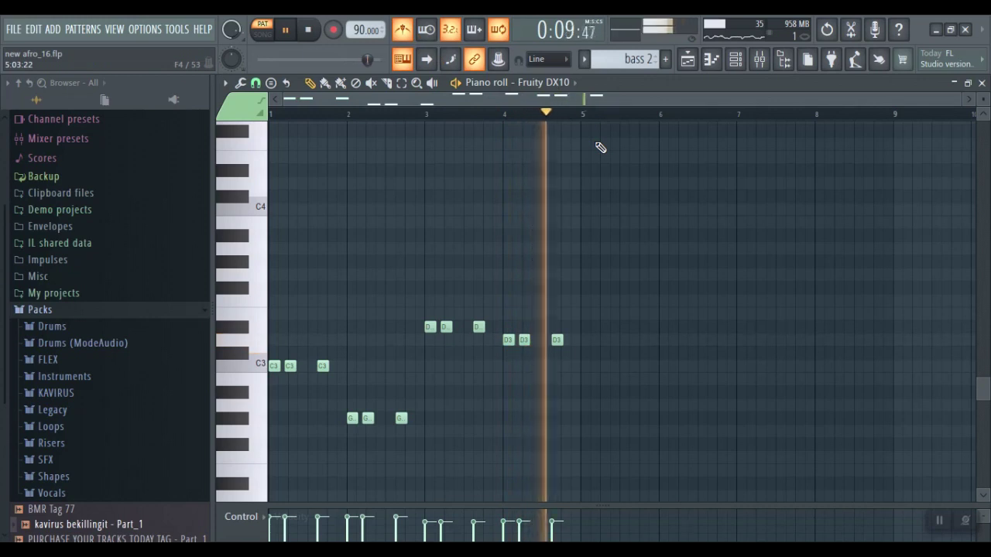
{"action": "key", "text": "space"}
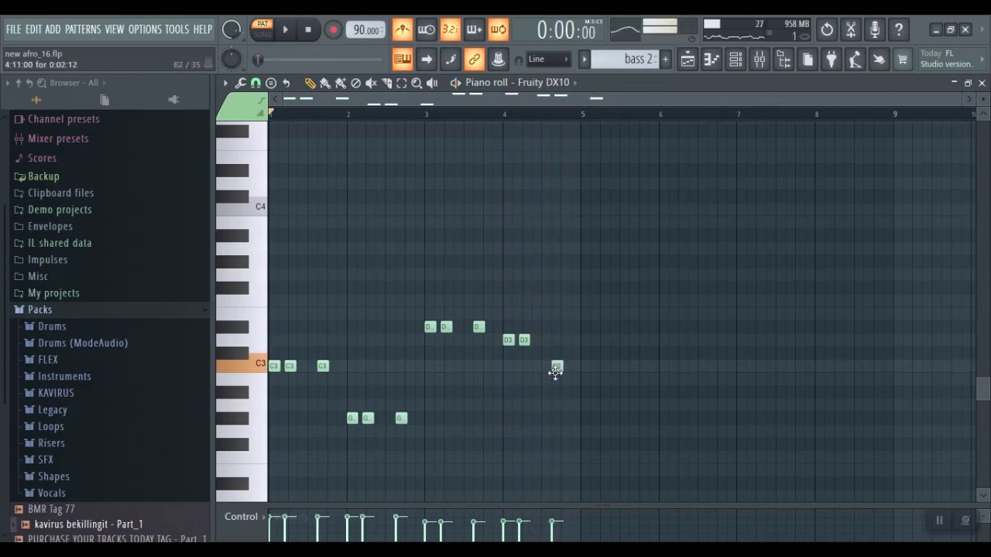
{"action": "key", "text": "space"}
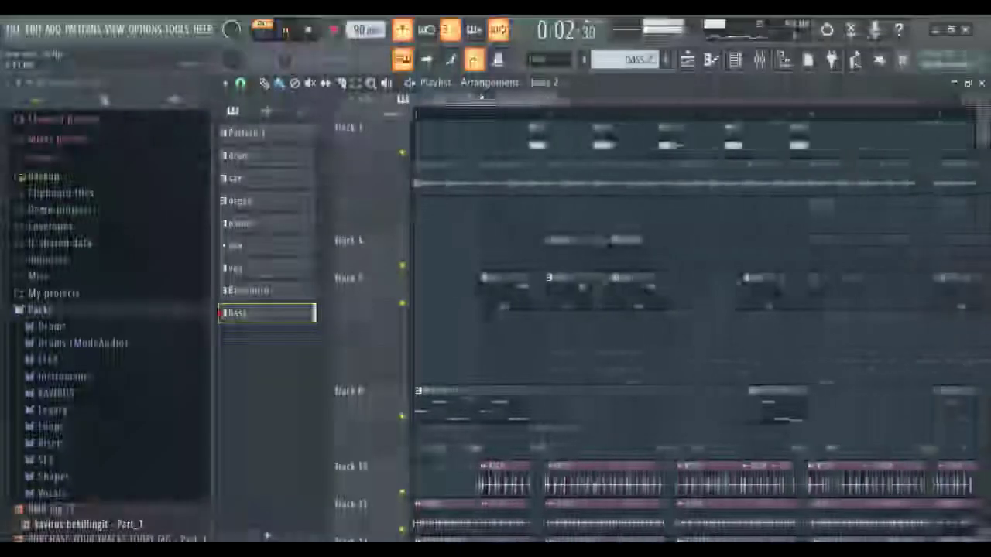
Unmute the track 7 bass 2 clips and play the song from bar 9 while inspecting the track 1 vox sample, then stop.
{"action": "left_click", "coordinate": [544, 118]}
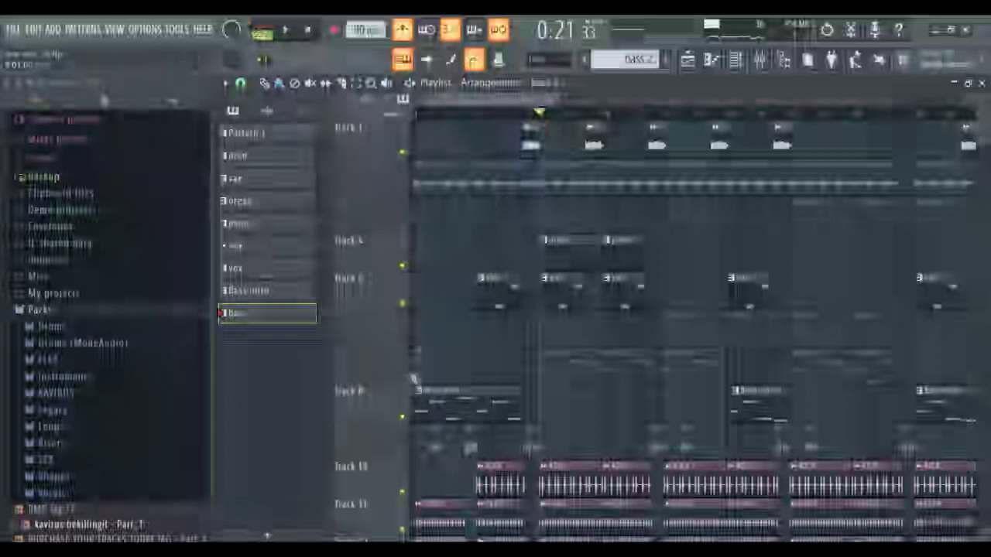
{"action": "key", "text": "space"}
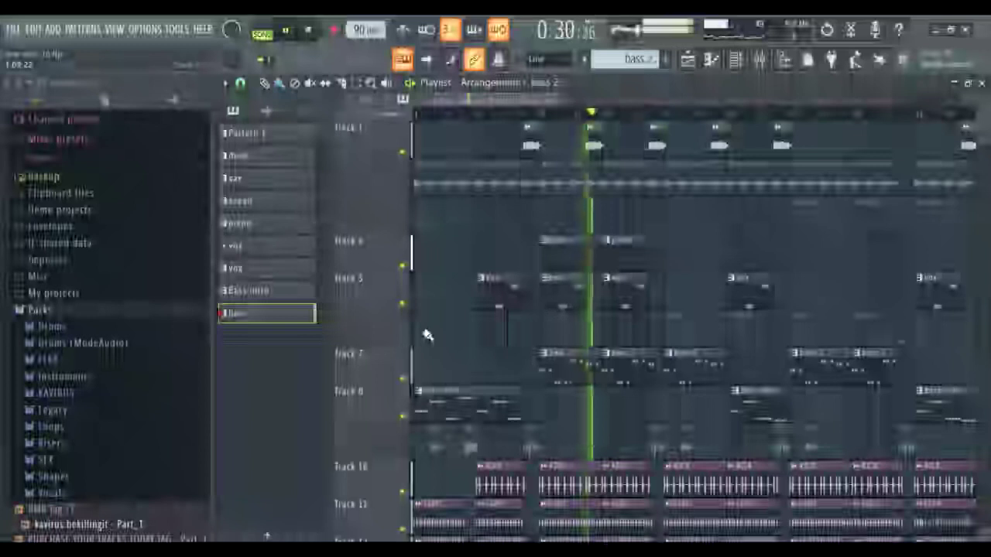
{"action": "double_click", "coordinate": [592, 141]}
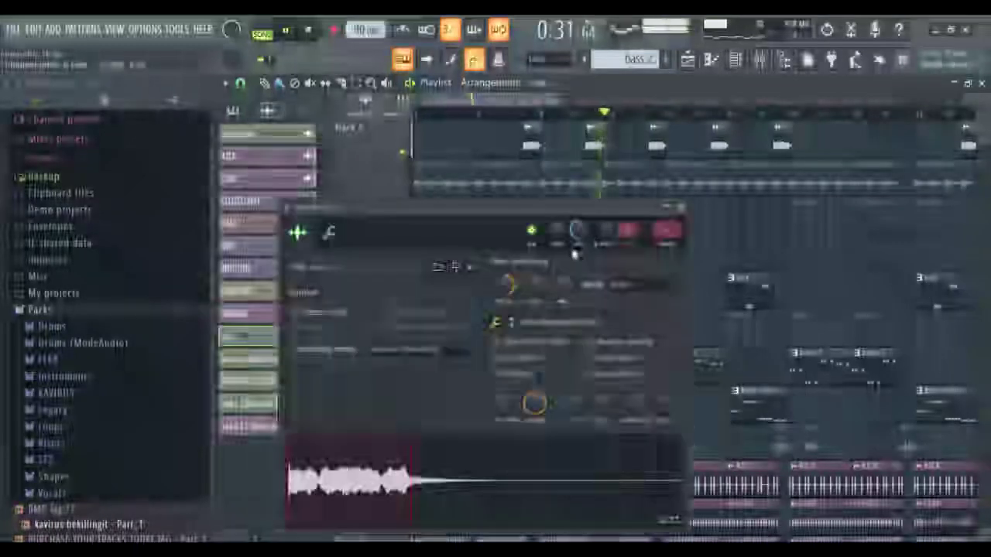
{"action": "left_click_drag", "start_coordinate": [521, 101], "coordinate": [548, 104]}
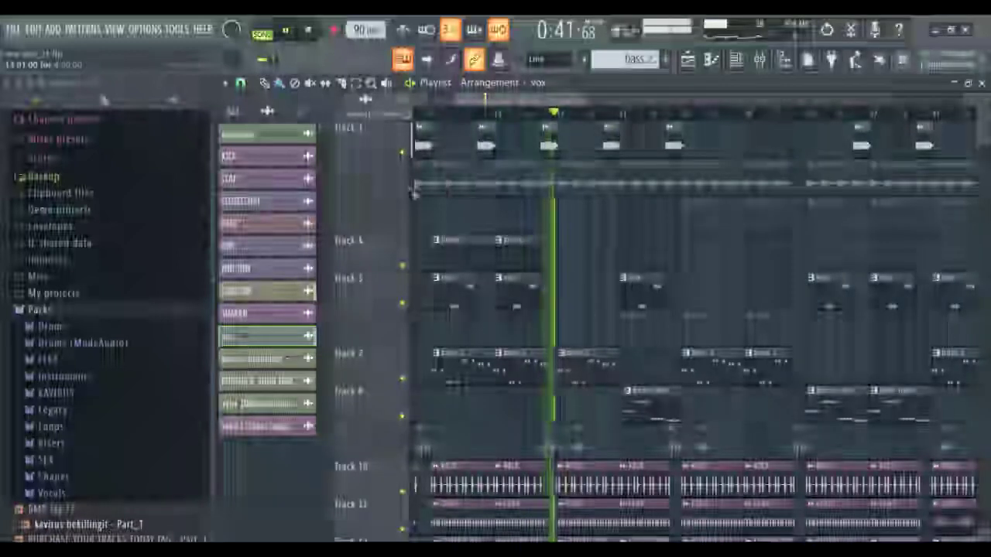
{"action": "key", "text": "space"}
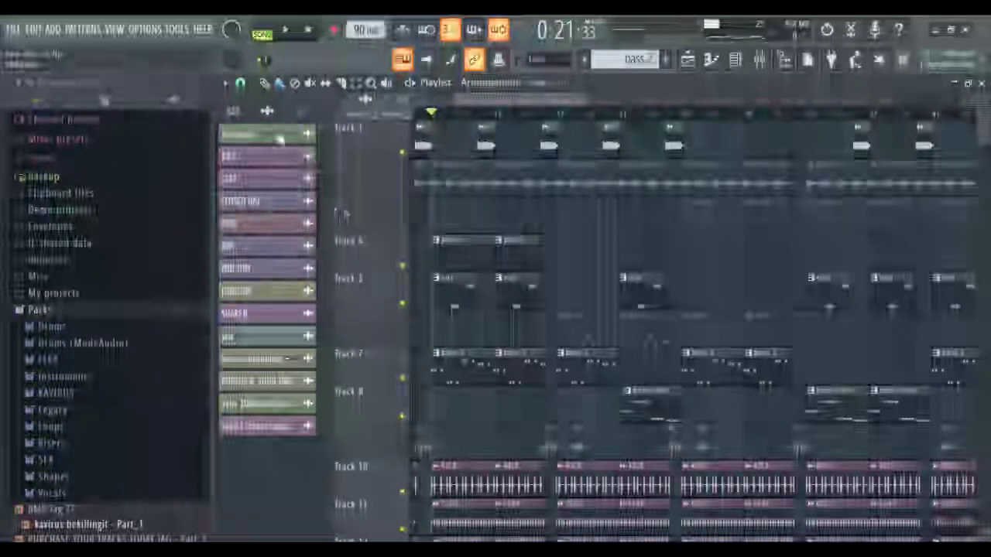
Inspect the sample settings of the my piano audio clip and return to the start of the arrangement.
{"action": "left_click", "coordinate": [279, 136]}
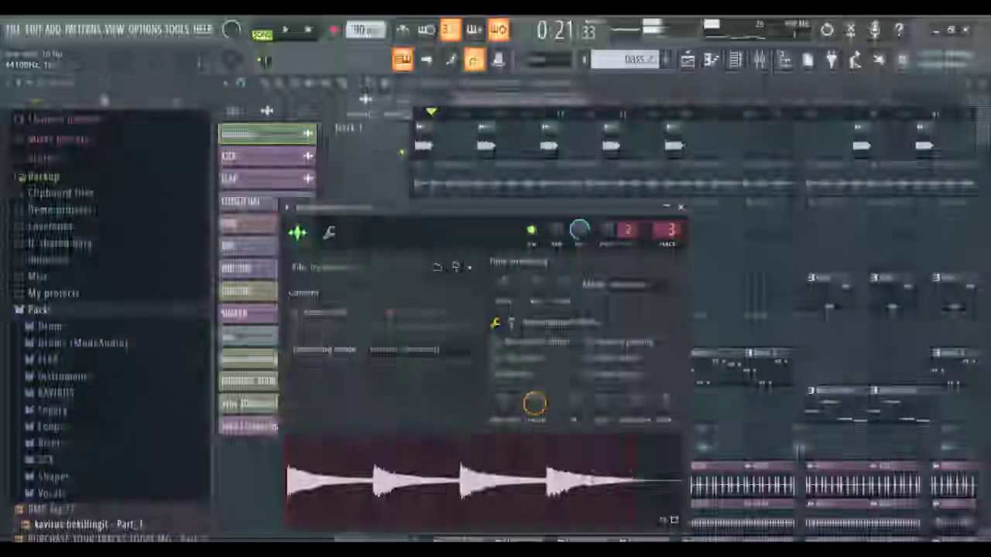
{"action": "left_click_drag", "start_coordinate": [492, 211], "coordinate": [726, 157]}
{"action": "left_click_drag", "start_coordinate": [549, 104], "coordinate": [431, 117]}
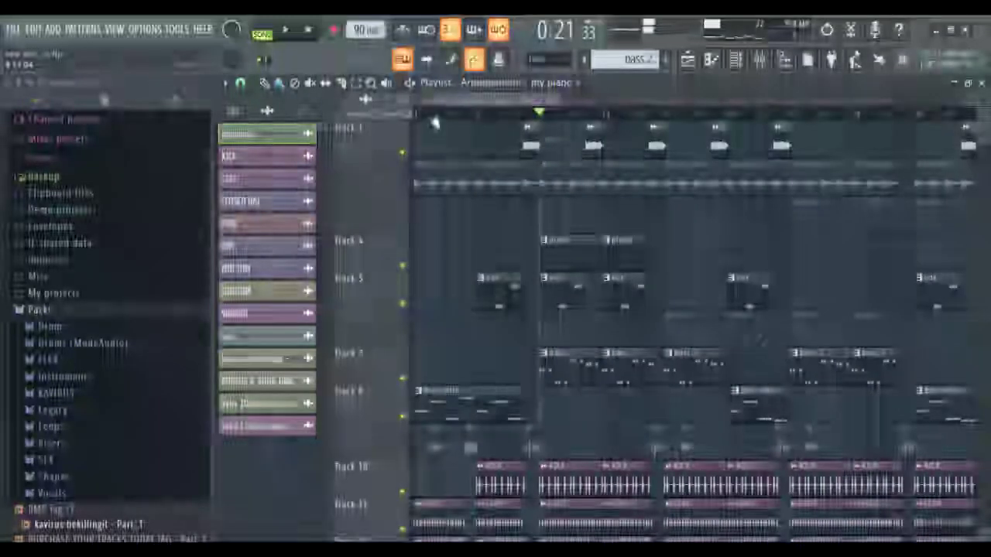
Unmute the my piano audio on track 2 and play the song from the beginning.
{"action": "key", "text": "space"}
{"action": "left_click", "coordinate": [403, 190]}
{"action": "key", "text": "space"}
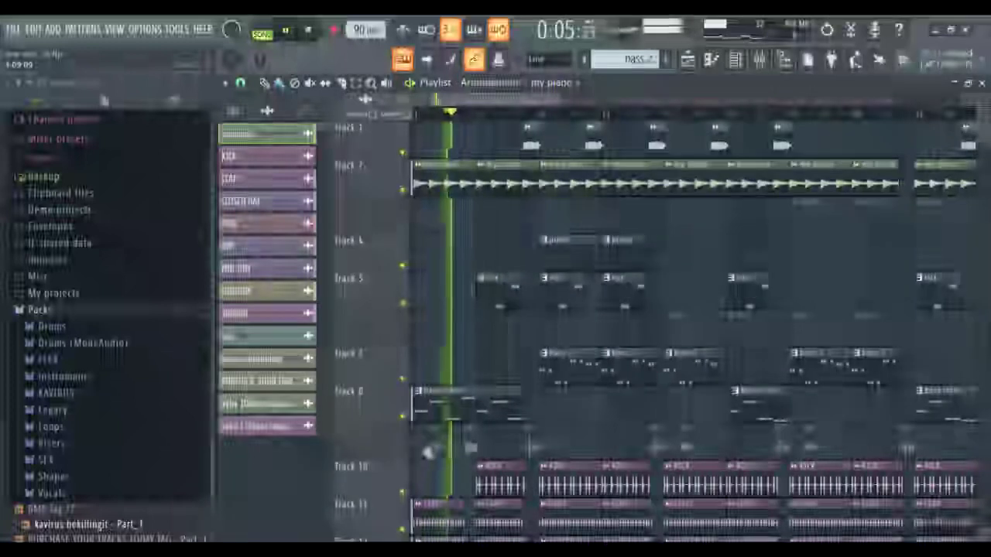
Unmute the track 9 audio samples during playback and open the sample settings of its clip at bar 8.
{"action": "left_click", "coordinate": [404, 455]}
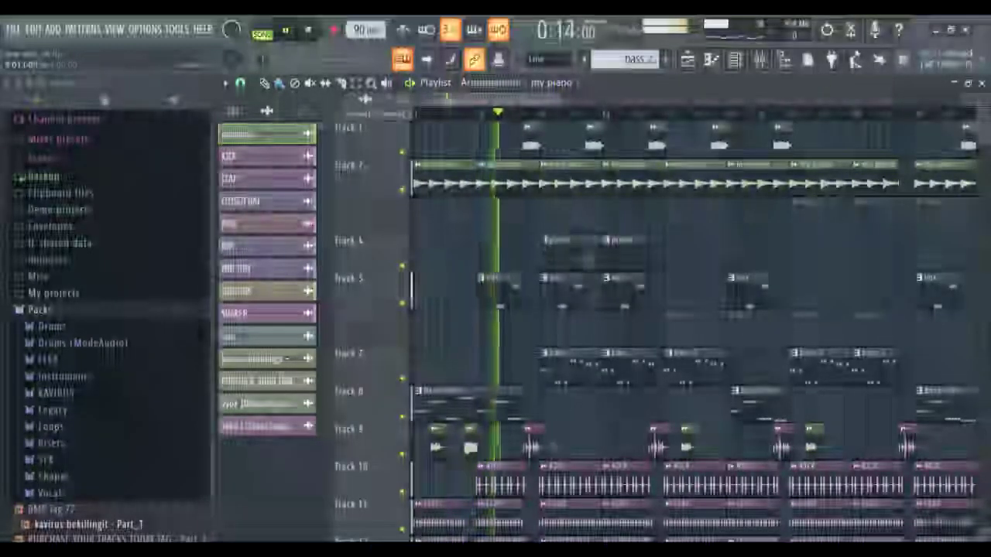
{"action": "double_click", "coordinate": [538, 444]}
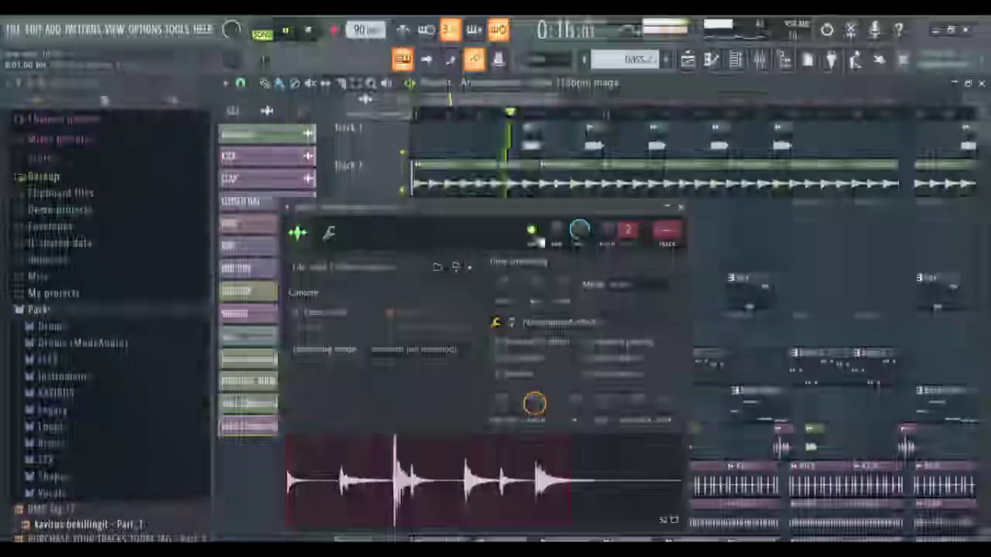
Stop playback, list the project's patterns in the picker, and play the song from the start of the first track 5 clip.
{"action": "key", "text": "space"}
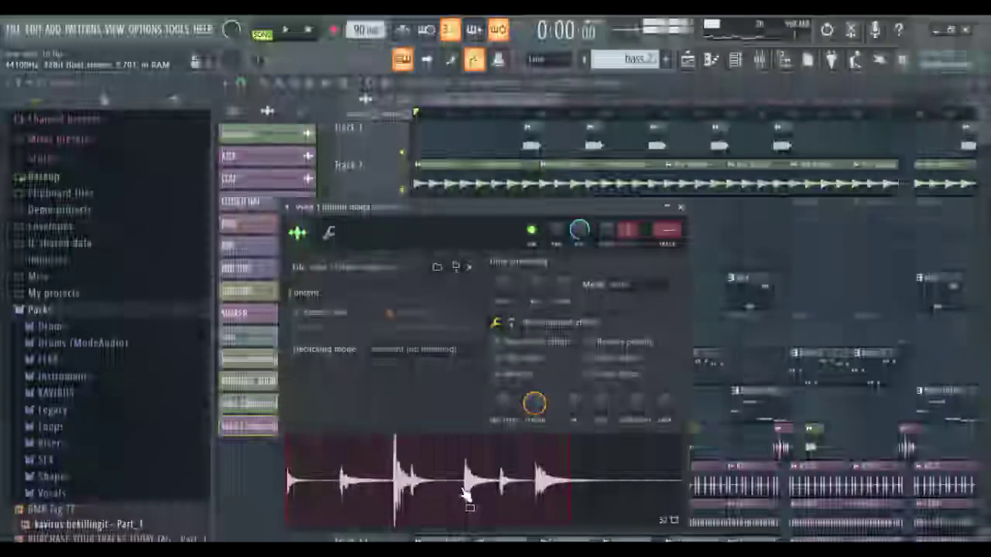
{"action": "left_click", "coordinate": [232, 111]}
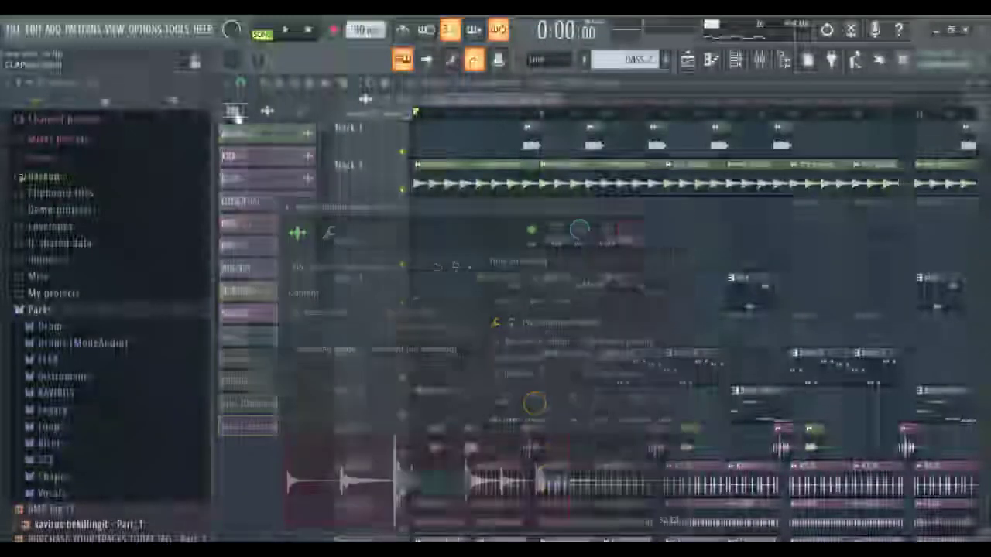
{"action": "left_click", "coordinate": [479, 116]}
{"action": "key", "text": "space"}
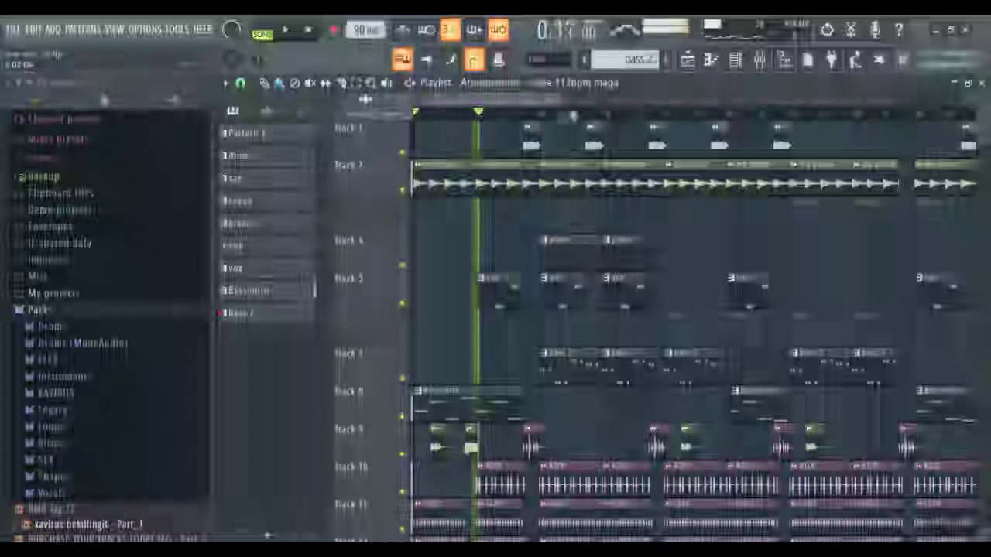
Move playback to about 0:53 and unmute the remaining playlist tracks, including tracks 3 and 6, to hear the full arrangement.
{"action": "left_click_drag", "start_coordinate": [558, 101], "coordinate": [537, 108]}
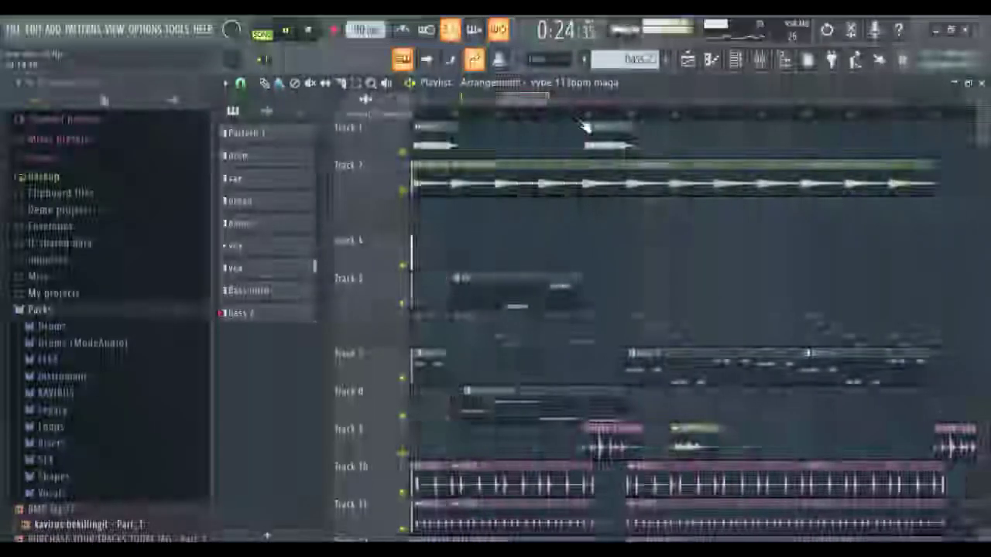
{"action": "left_click", "coordinate": [455, 116]}
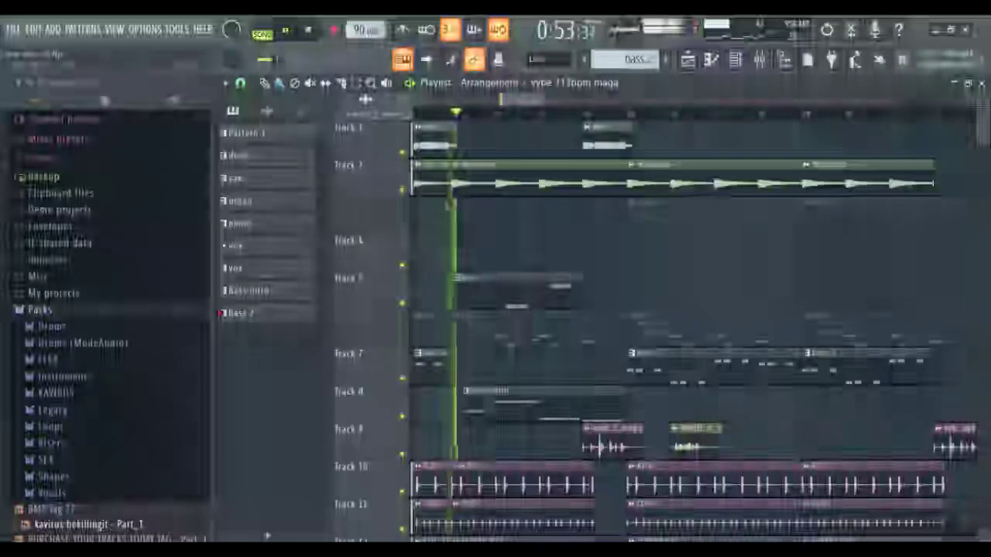
{"action": "right_click", "coordinate": [408, 344]}
{"action": "right_click", "coordinate": [408, 344]}
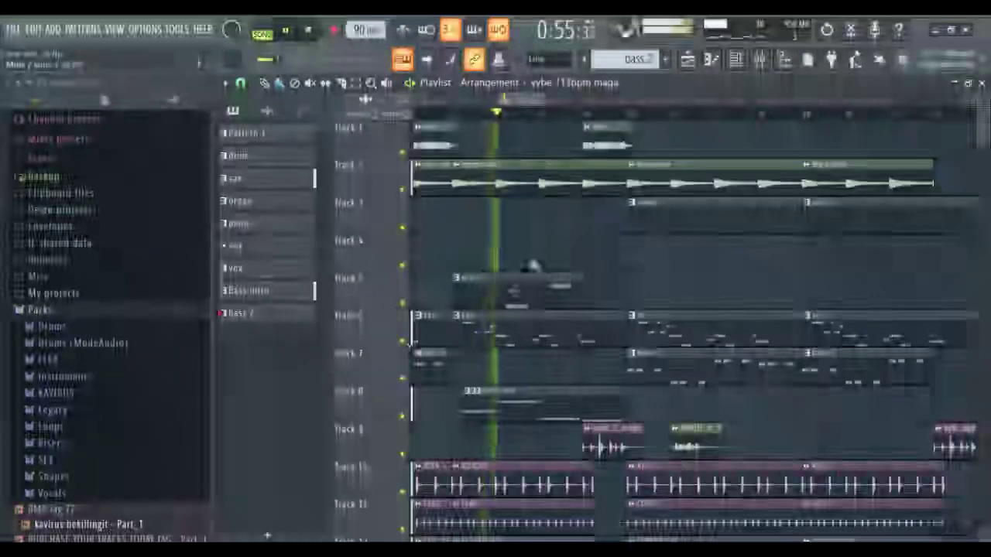
{"action": "left_click_drag", "start_coordinate": [547, 101], "coordinate": [628, 103]}
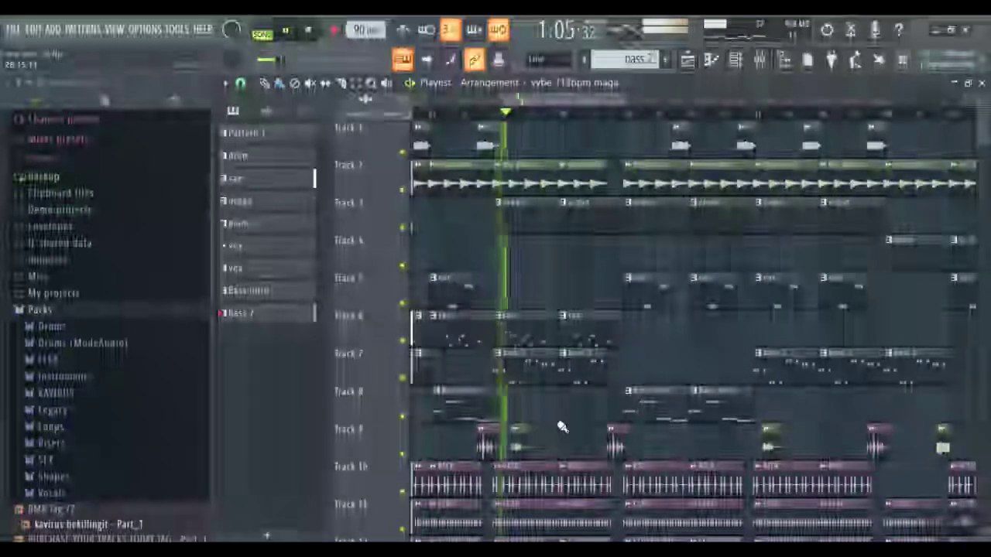
Open the mixer during playback and inspect the parametric equalizer curve on the keys track.
{"action": "key", "text": "F9"}
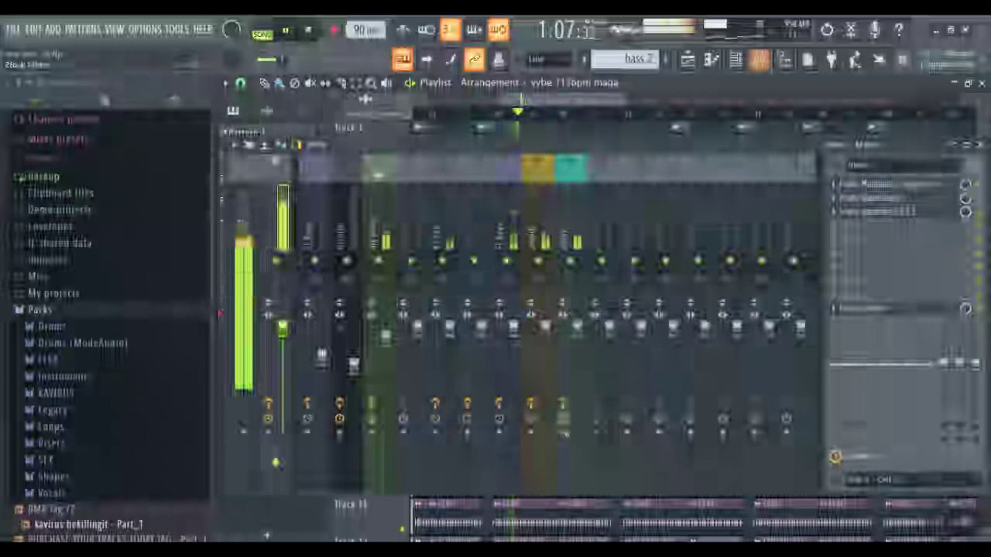
{"action": "left_click", "coordinate": [514, 234]}
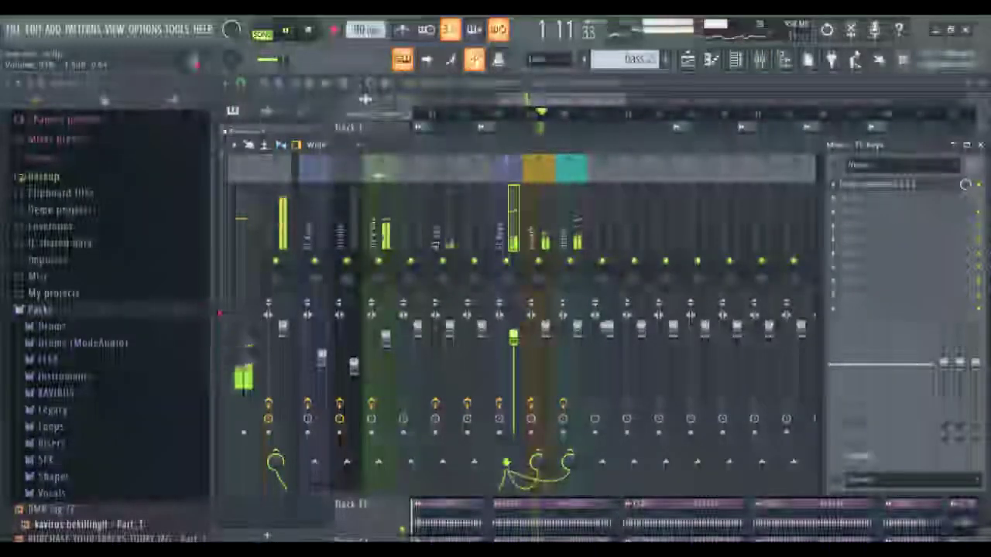
{"action": "left_click", "coordinate": [873, 186]}
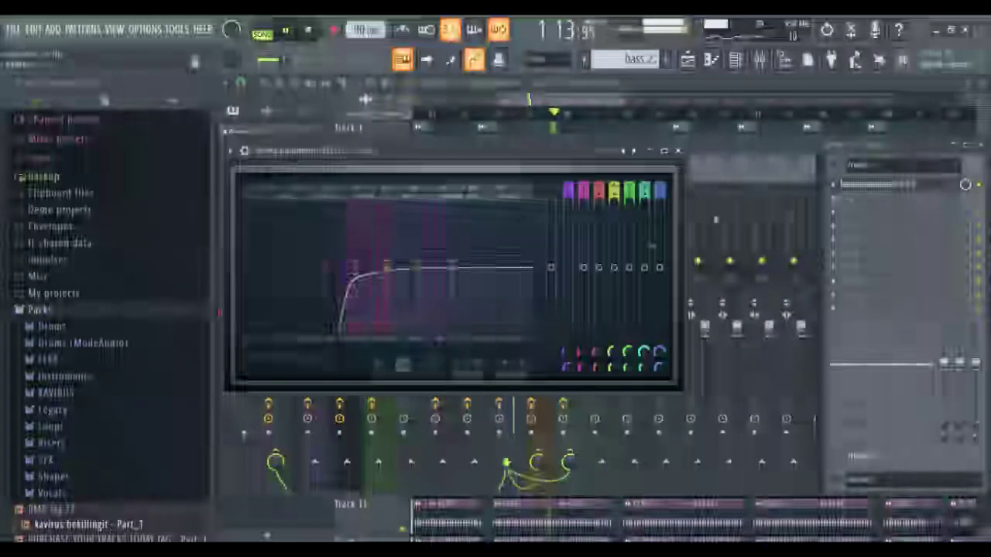
{"action": "left_click", "coordinate": [772, 185]}
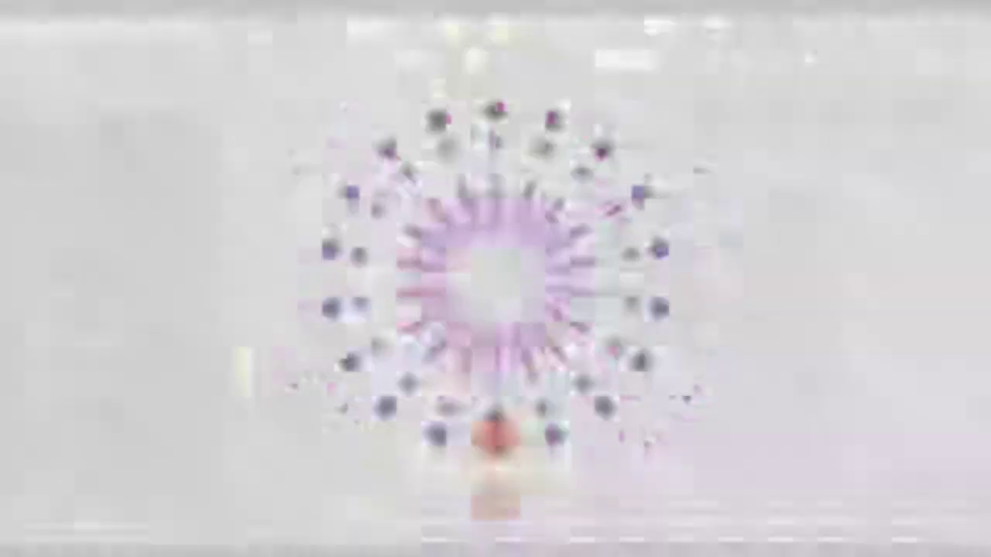